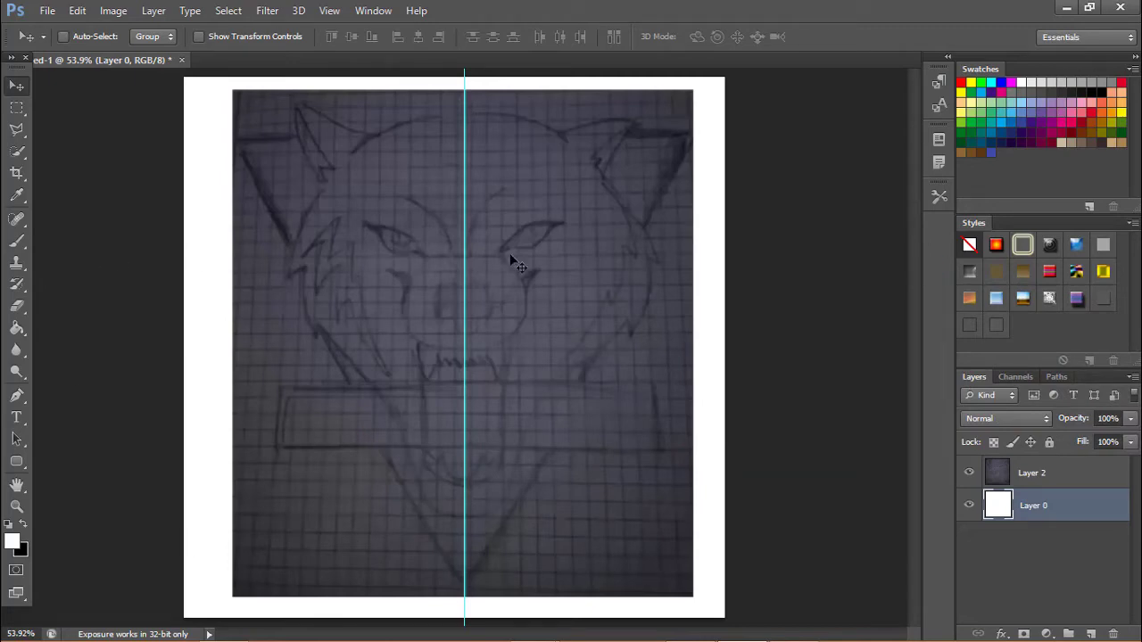
Add a horizontal guide with New Guide and drag it to the canvas top edge at 0 cm
left_click(328, 12)
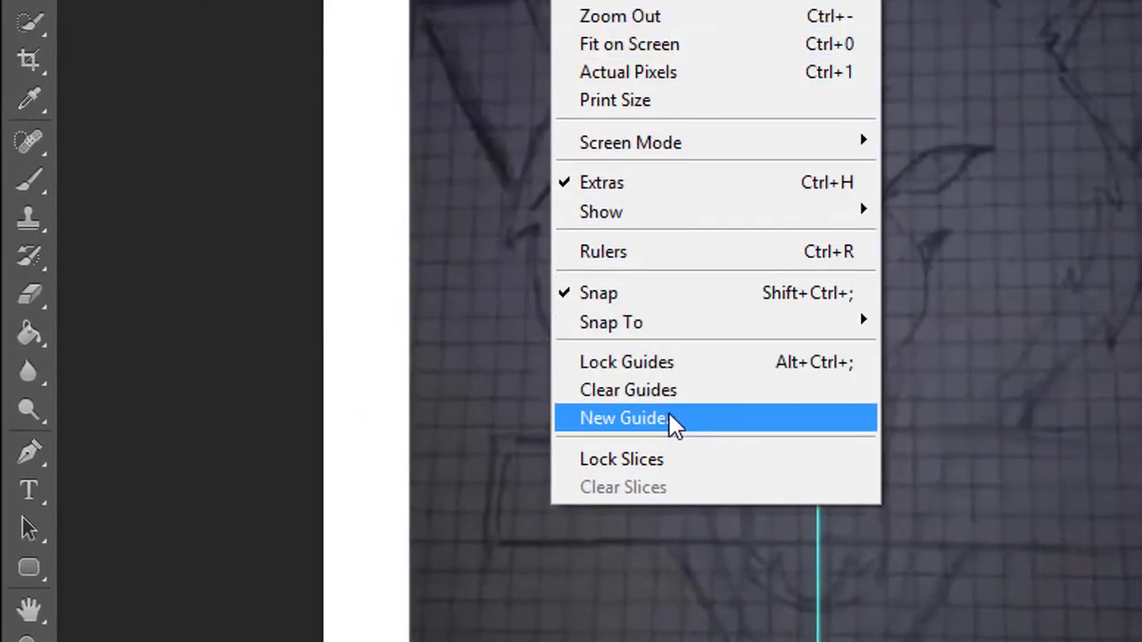
left_click(673, 423)
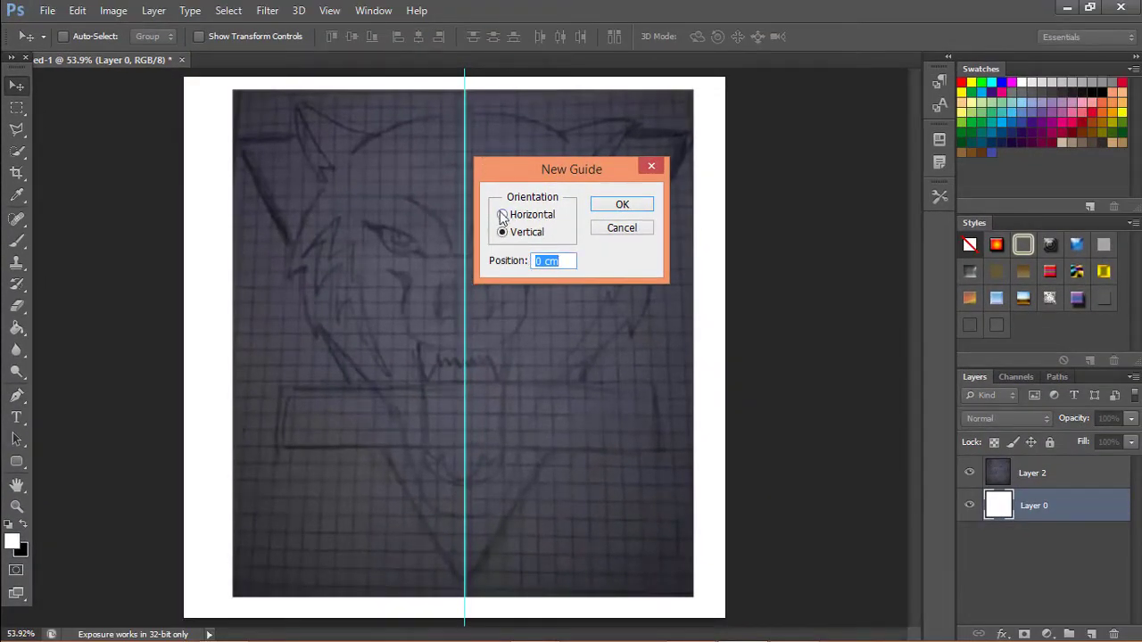
left_click(502, 217)
left_click(622, 206)
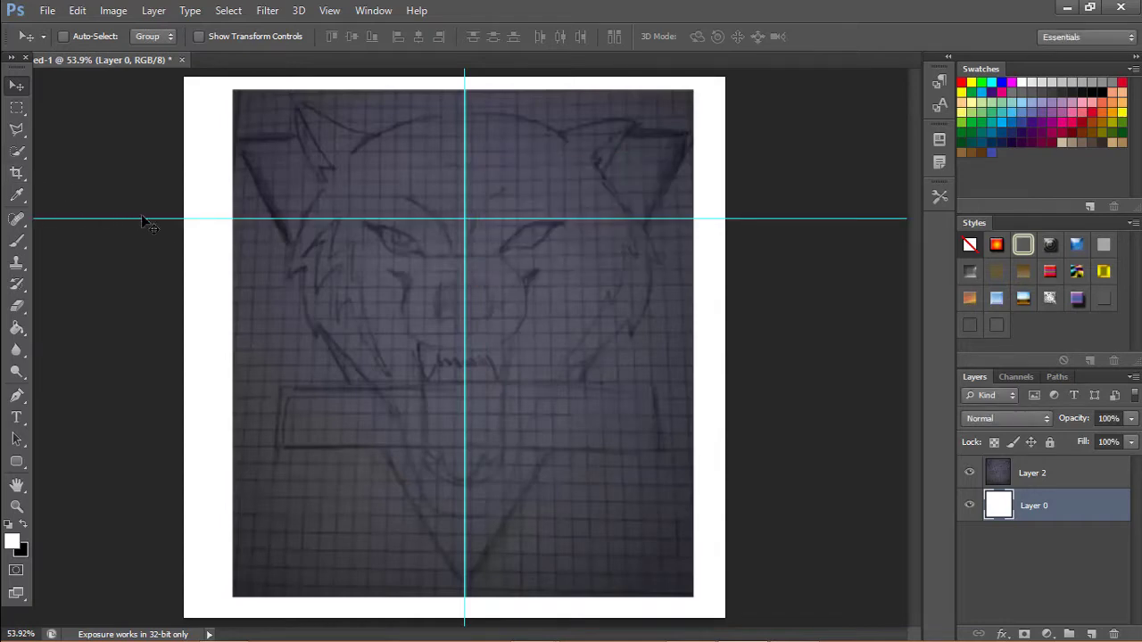
left_click_drag(143, 217, 153, 78)
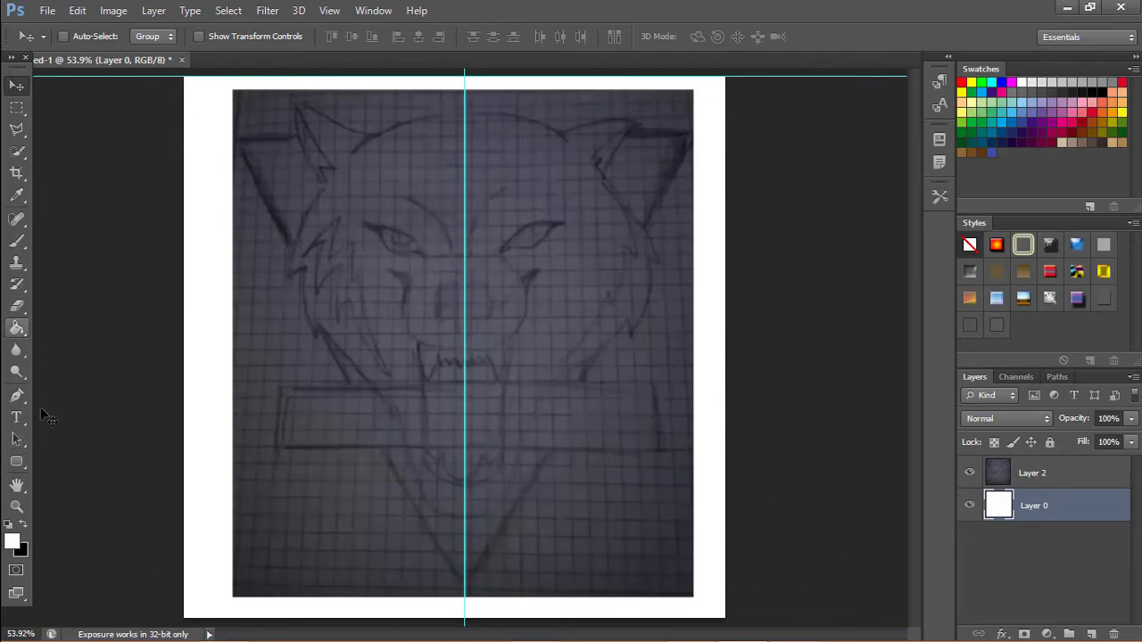
With the Pen tool in Shape mode, start a curved path over the top of the wolf's head
left_click(16, 395)
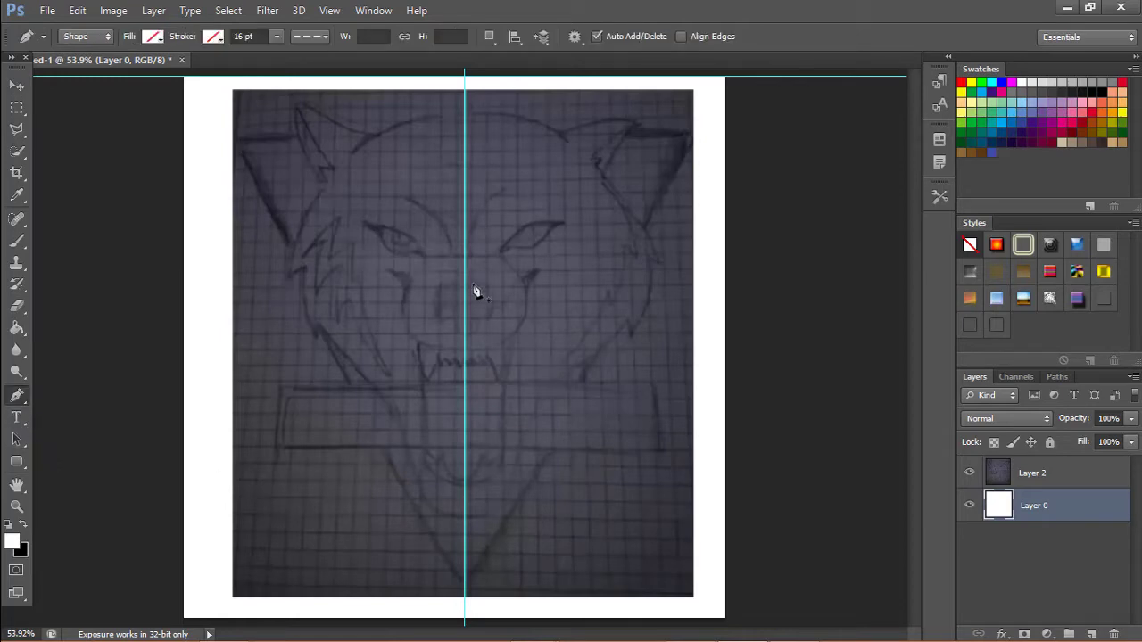
left_click(650, 291)
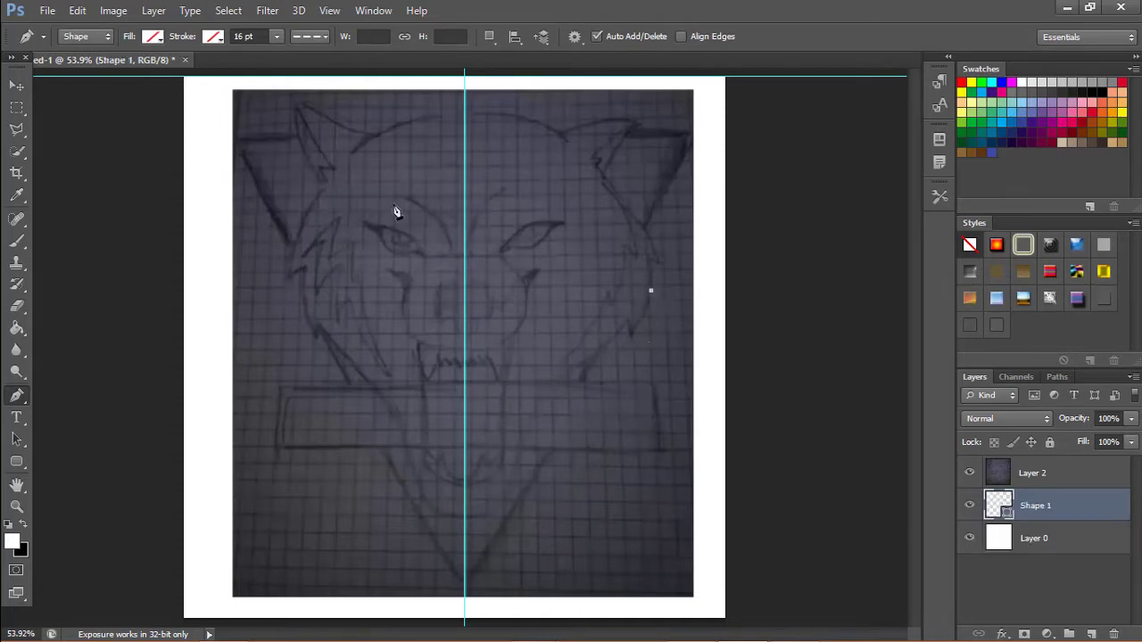
left_click(393, 206)
left_click_drag(386, 206, 350, 272)
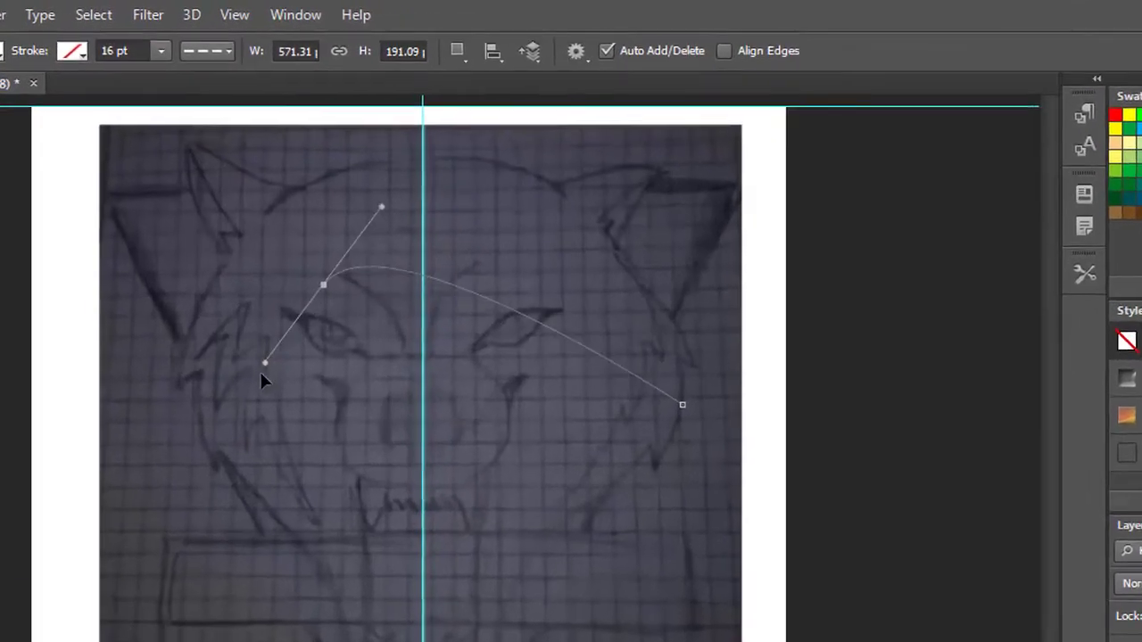
mouse_move(261, 375)
left_mouse_down()
mouse_move(237, 334)
mouse_move(273, 211)
mouse_move(252, 354)
mouse_move(259, 319)
mouse_move(209, 336)
mouse_move(89, 327)
mouse_move(41, 313)
mouse_move(42, 294)
mouse_move(20, 321)
mouse_move(5, 272)
mouse_move(0, 334)
mouse_move(0, 263)
mouse_move(0, 344)
mouse_move(0, 256)
mouse_move(0, 344)
left_mouse_up()
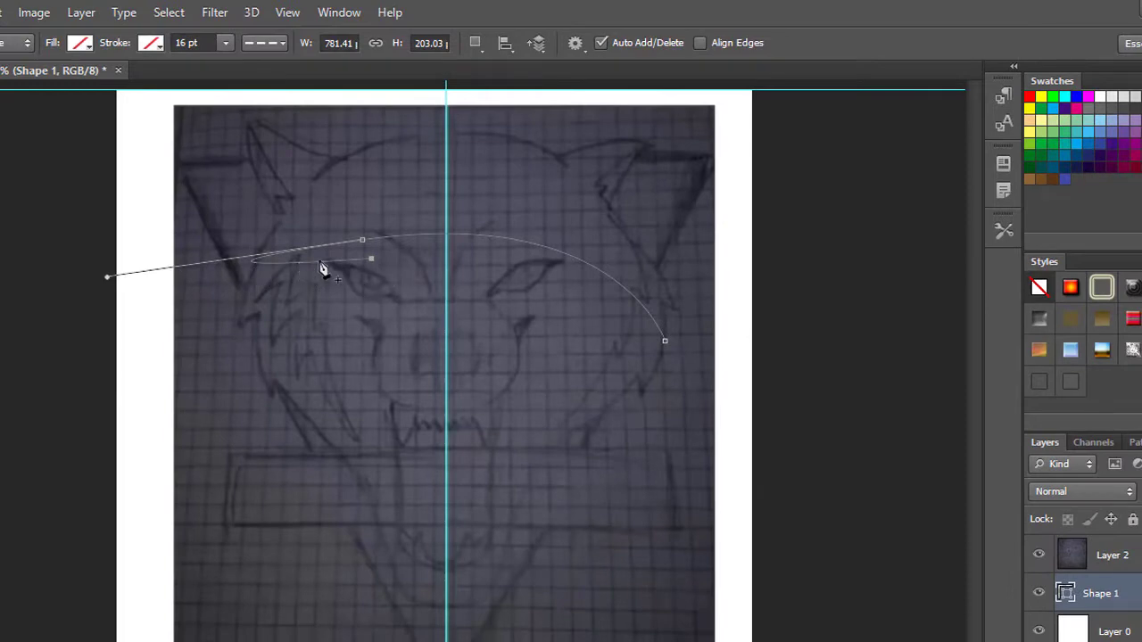
Undo the last handle tweak and extend the curve down the left cheek to the muzzle
key("ctrl+z")
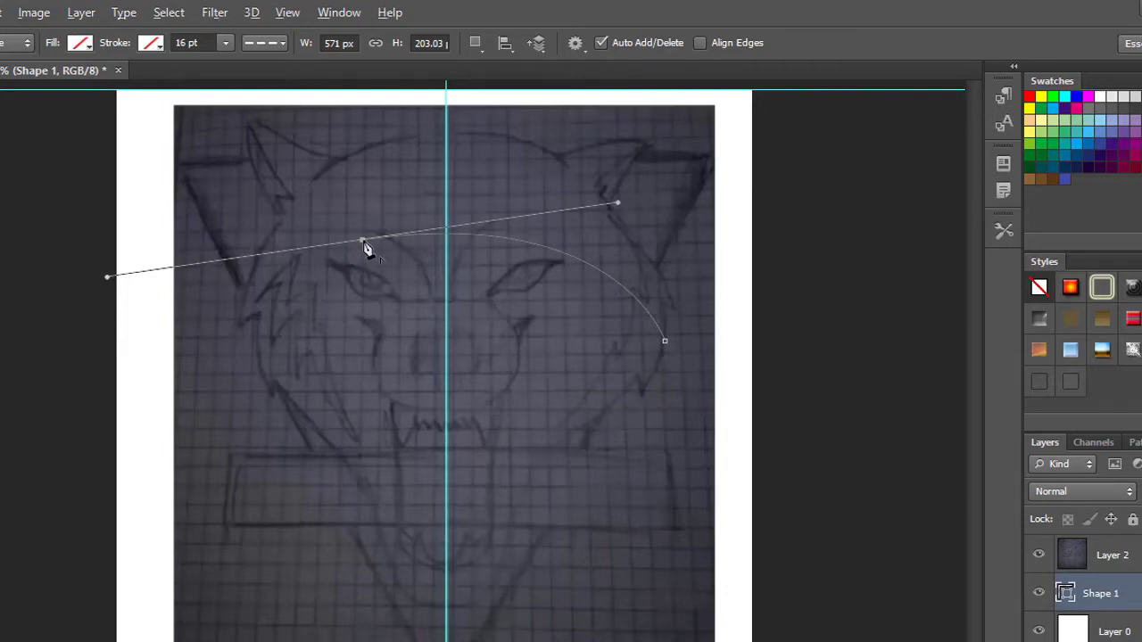
left_click_drag(322, 329, 406, 459)
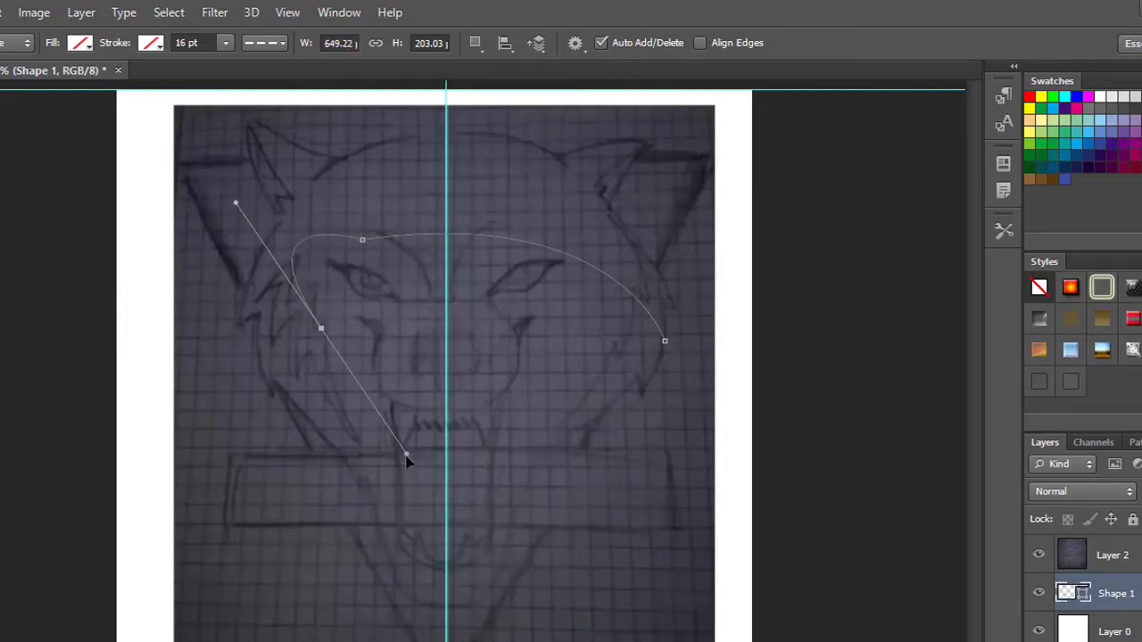
left_click_drag(464, 379, 466, 513)
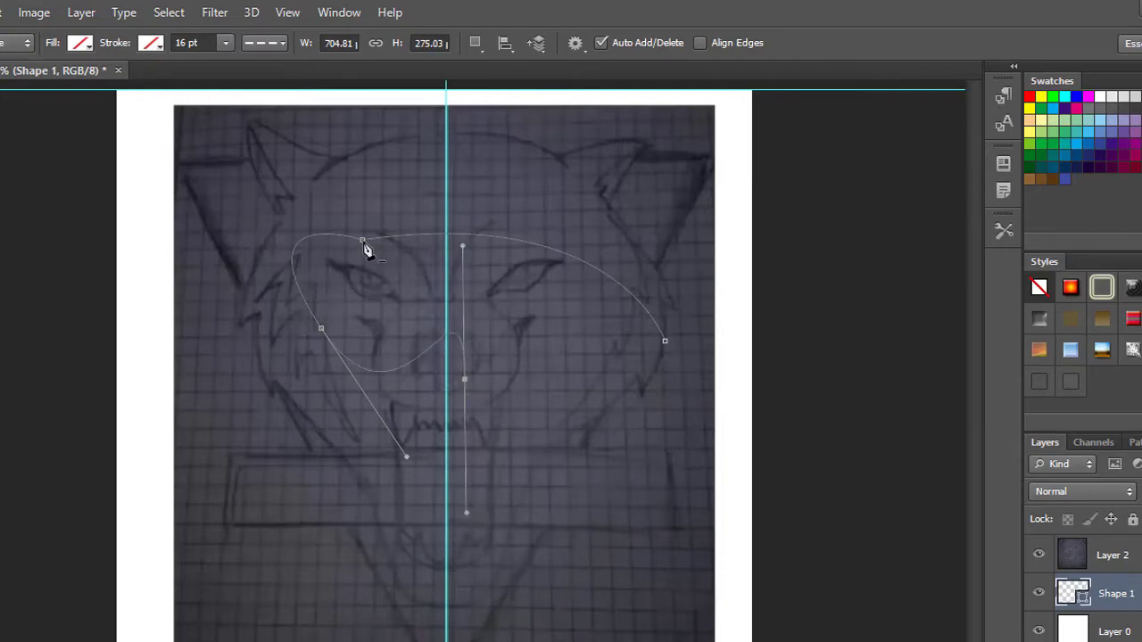
mouse_move(363, 240)
left_mouse_down()
mouse_move(483, 164)
mouse_move(373, 145)
mouse_move(460, 196)
mouse_move(382, 145)
left_mouse_up()
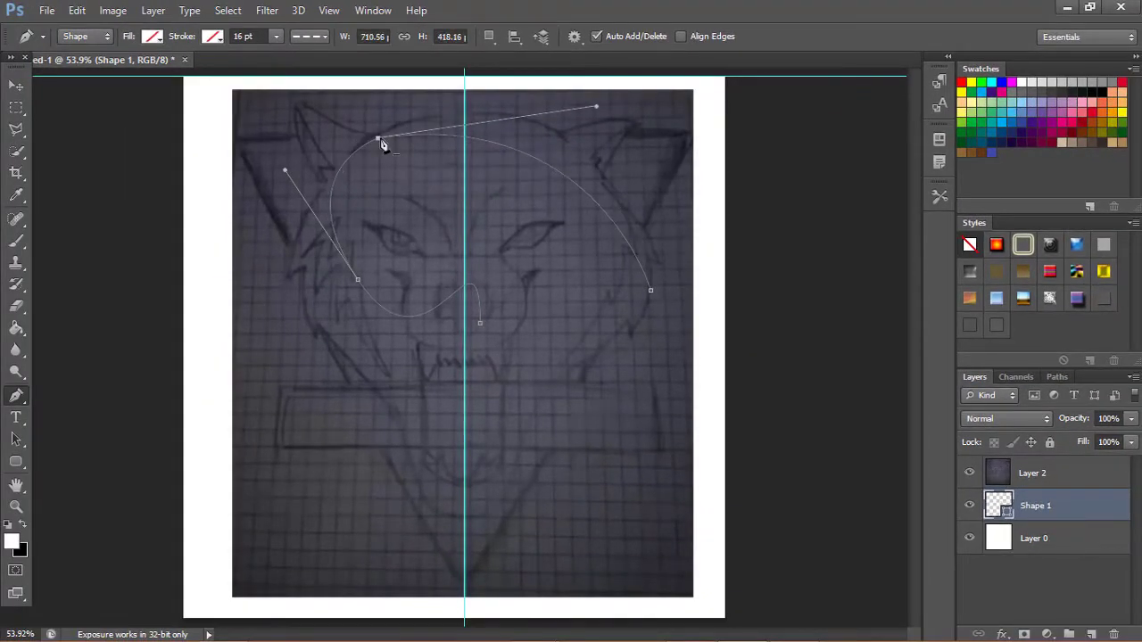
Add another anchor to the head path along the left jaw
scroll(384, 146, "up", 5)
scroll(568, 573, "down", 2)
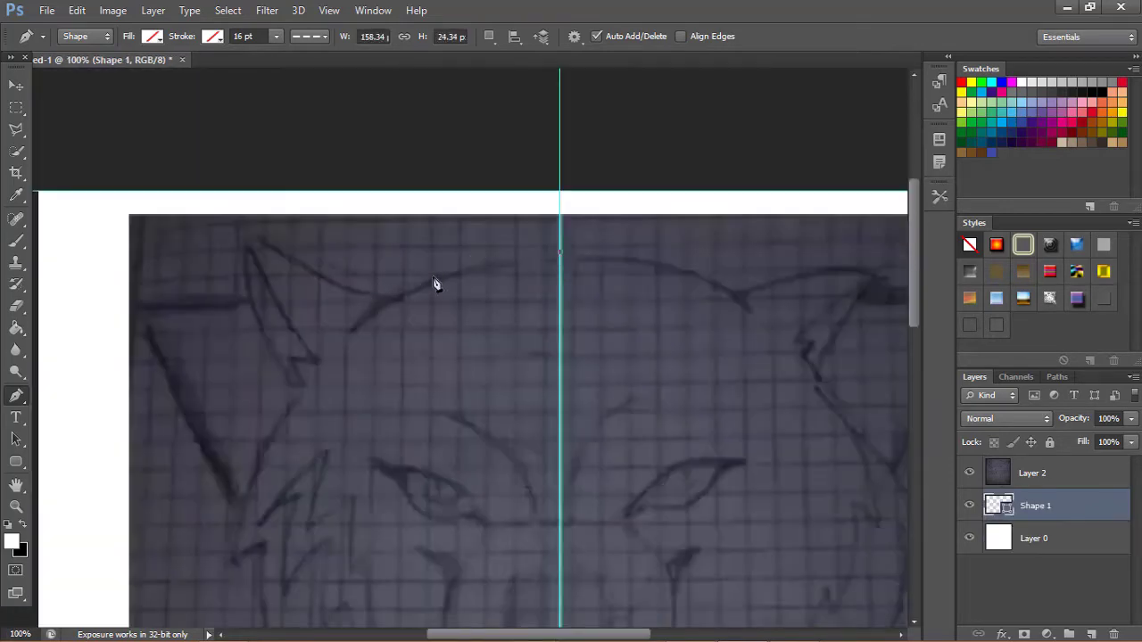
scroll(246, 246, "down", 5)
left_click(311, 237)
scroll(311, 237, "down", 3)
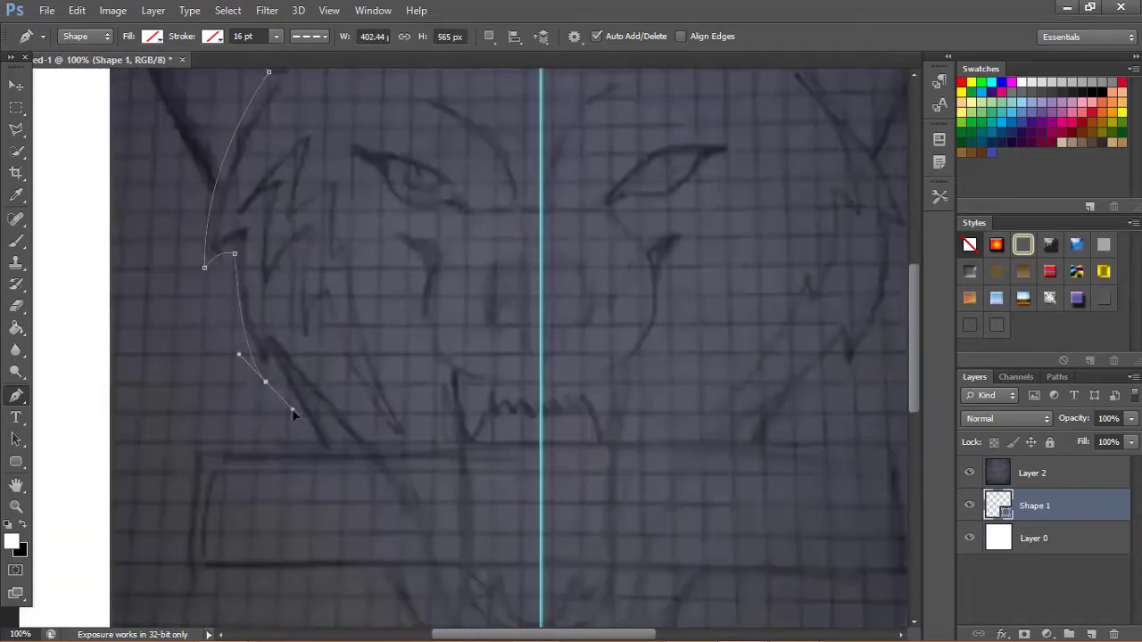
scroll(293, 407, "down", 3)
scroll(333, 358, "up", 10)
Load the head path as a selection on a new layer, then zoom in on the head's top edge
key("ctrl+Return")
key("ctrl+shift+alt+n")
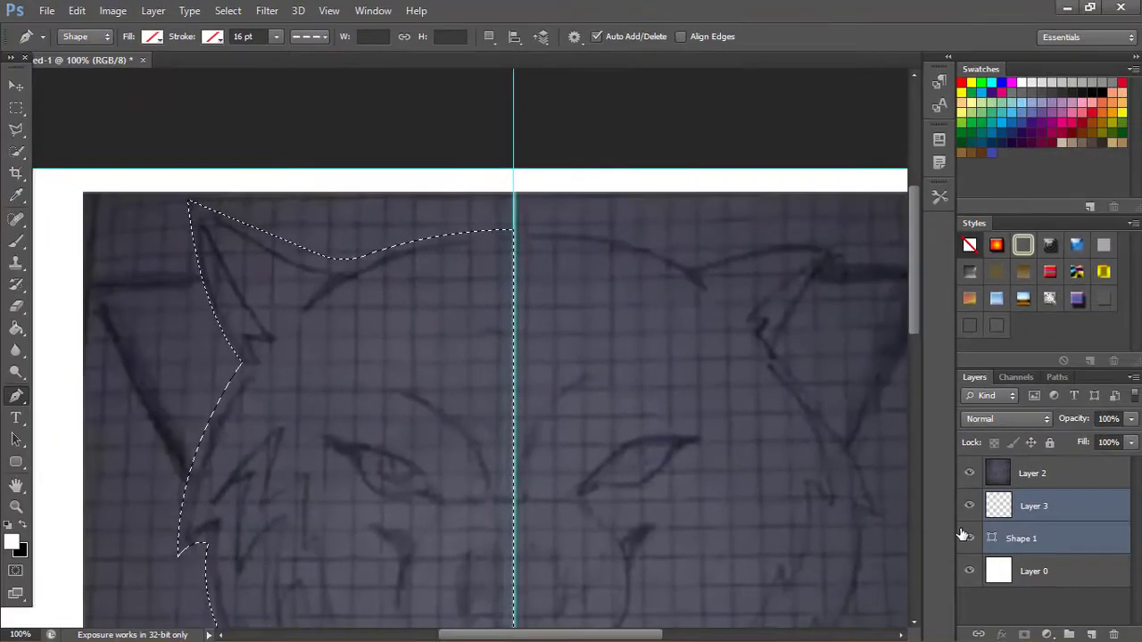
key("ctrl+0")
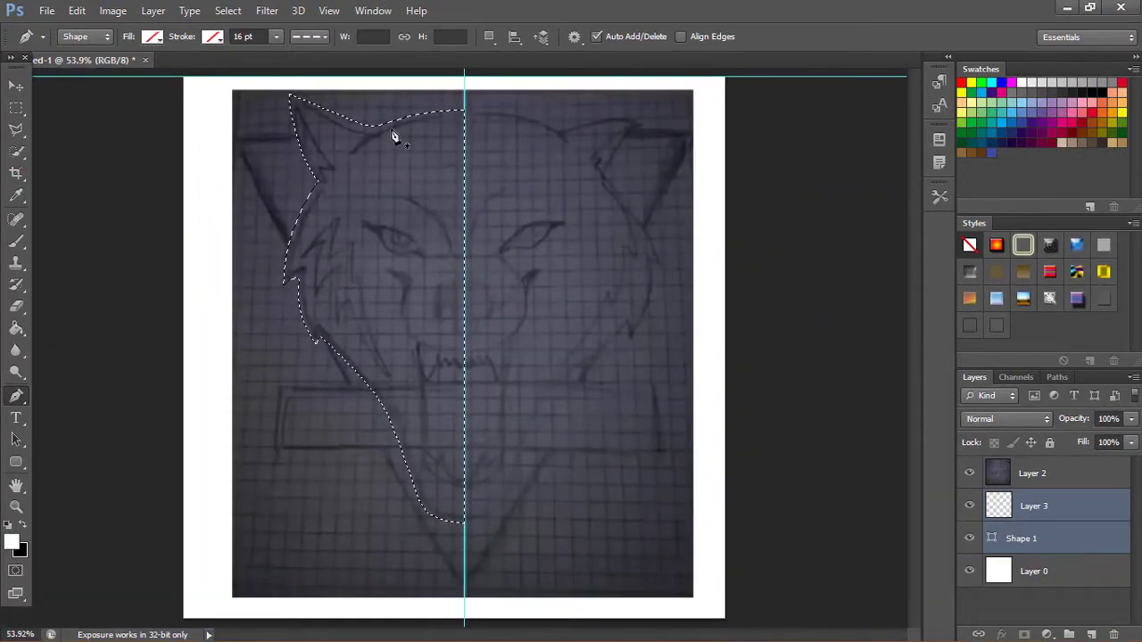
key("ctrl+plus")
key("ctrl+plus")
key("ctrl+plus")
key("ctrl+plus")
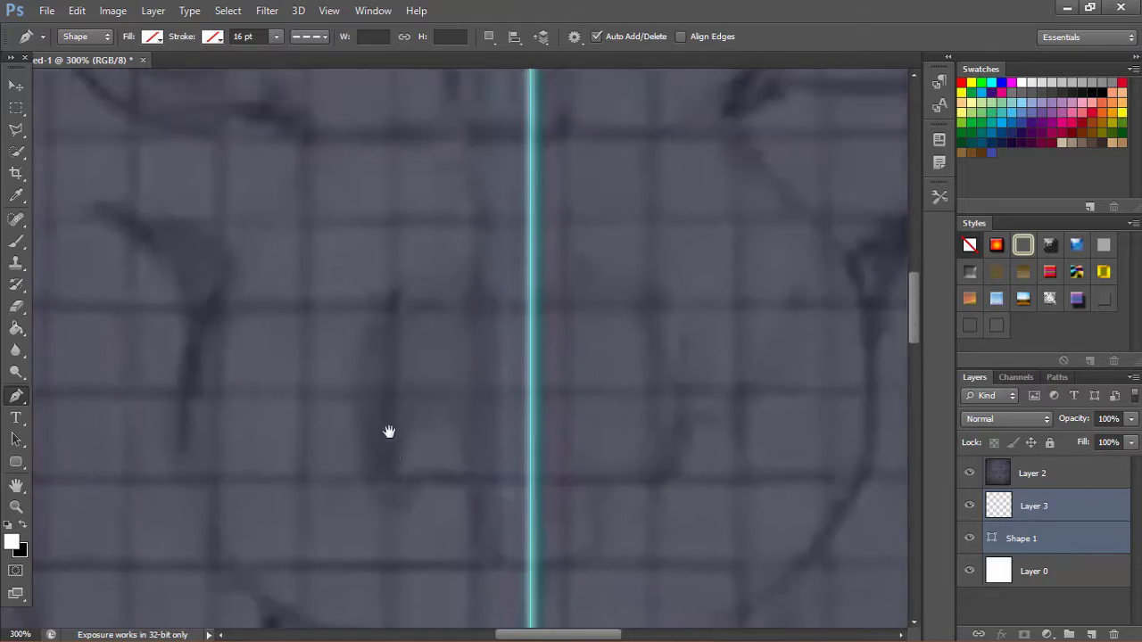
scroll(359, 403, "left", 3)
scroll(456, 494, "up", 5)
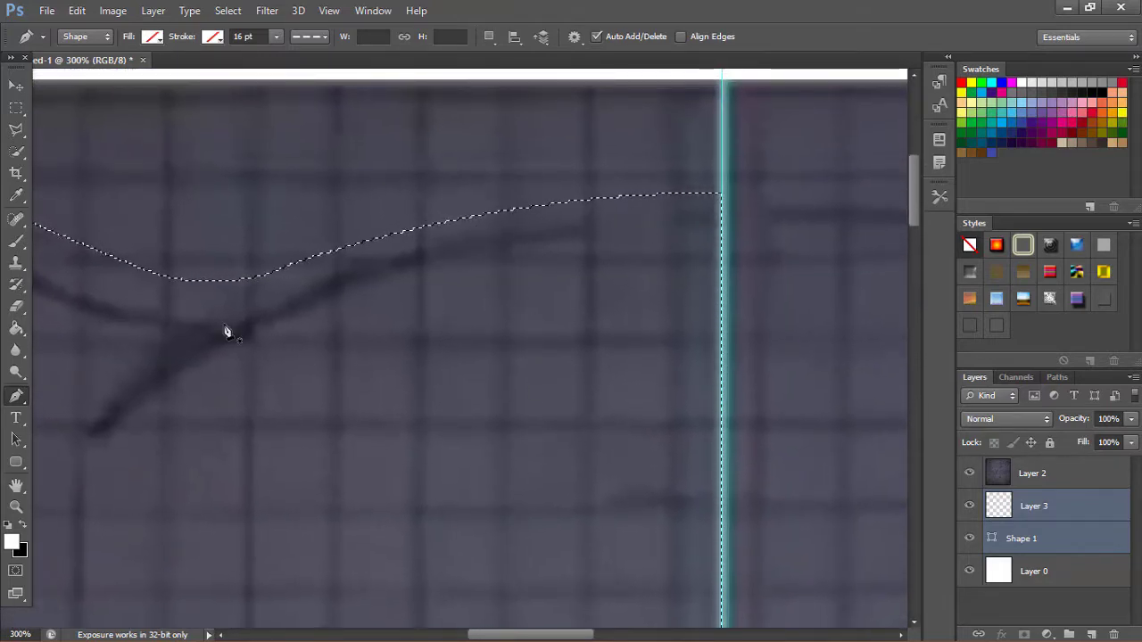
left_click_drag(224, 330, 597, 395)
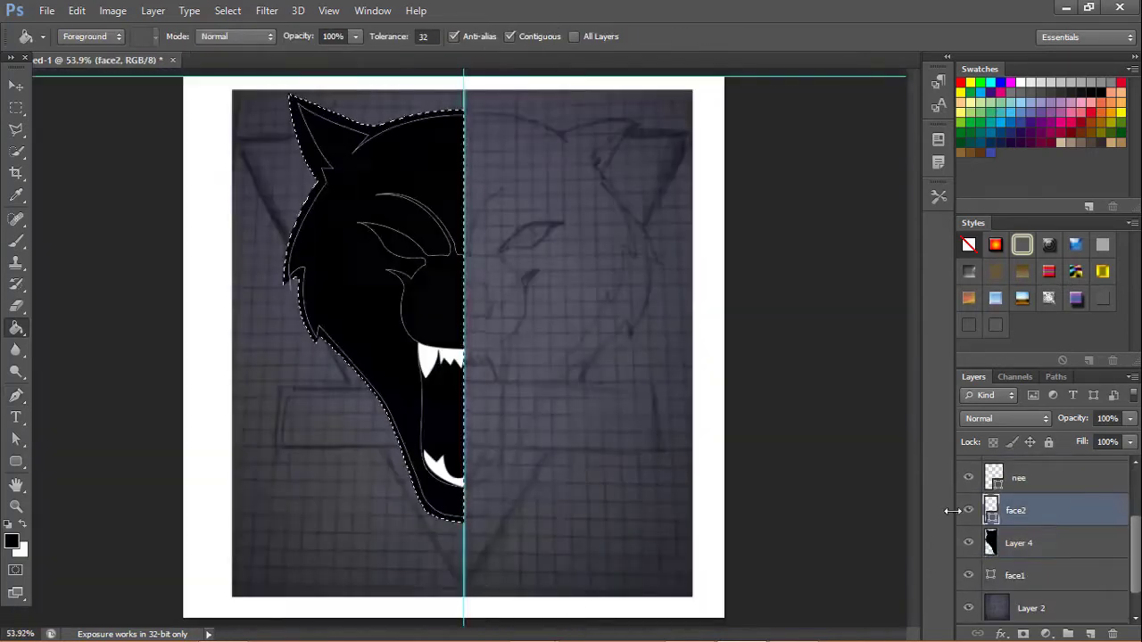
On the nee layer, fill the mouth black and trace a curved path along the left jaw
left_click(992, 477)
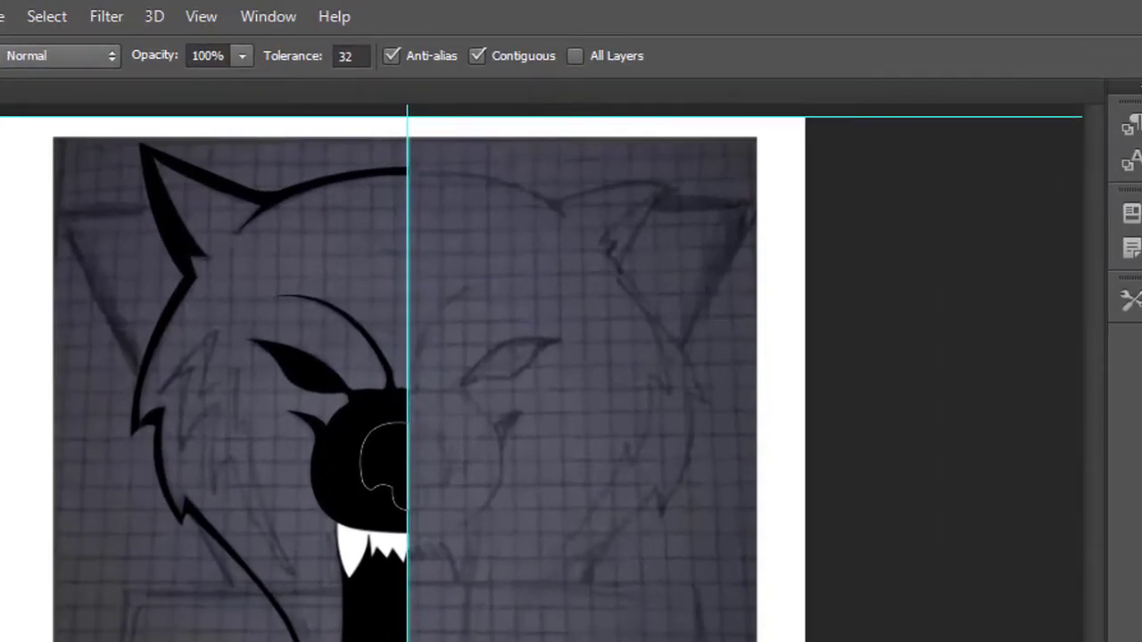
left_click(362, 462)
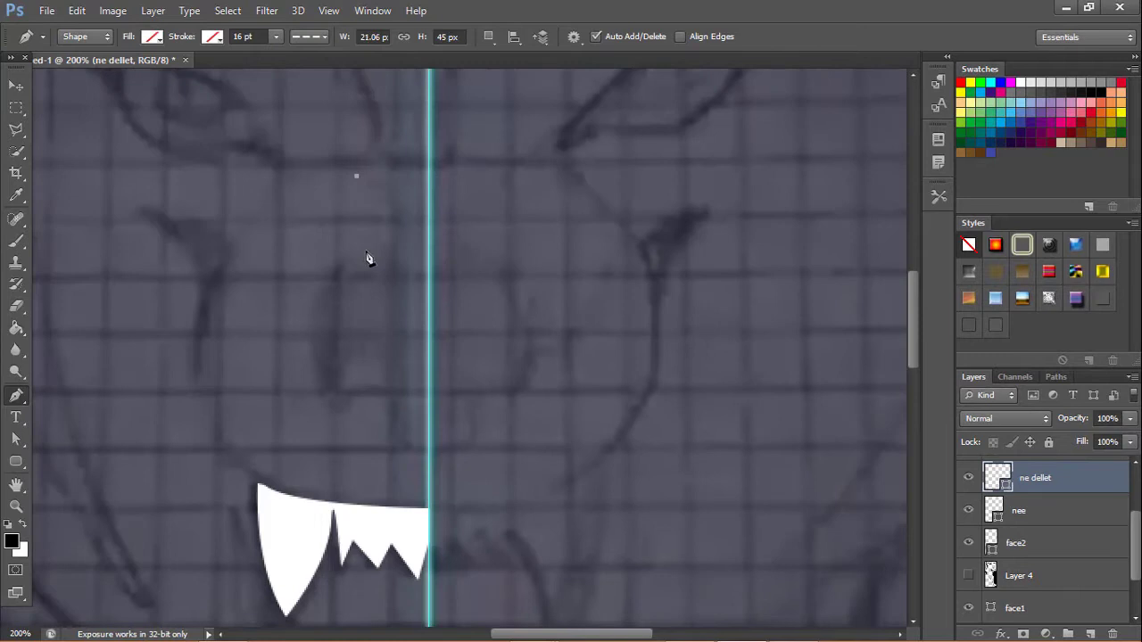
left_click(365, 251)
left_click(321, 392)
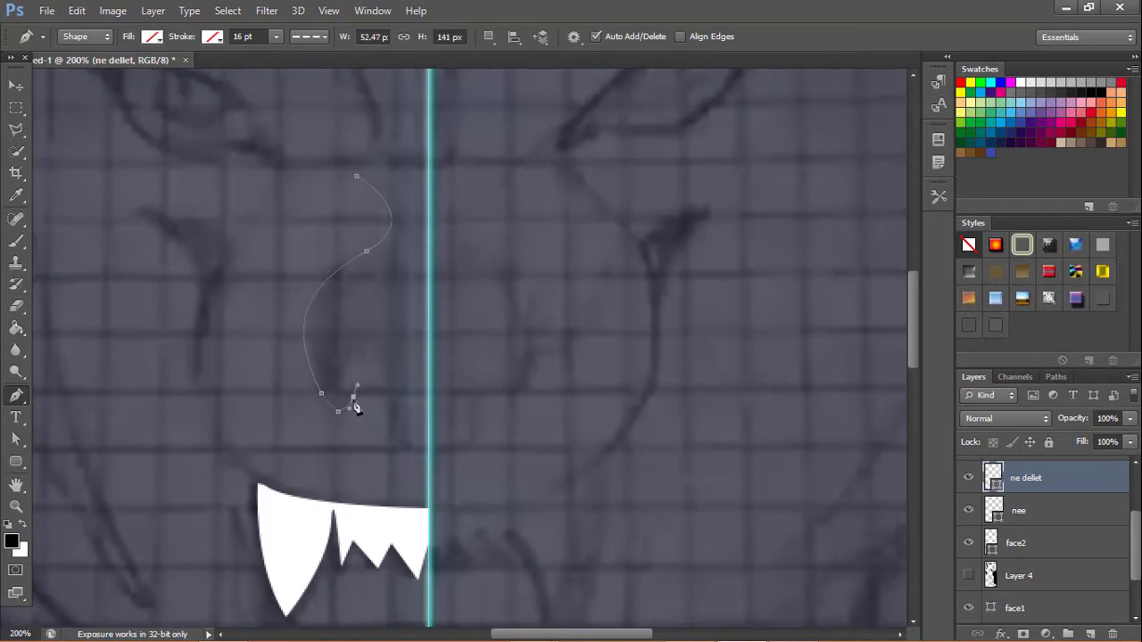
left_click(390, 423)
left_click(422, 452)
left_click(264, 474)
left_click_drag(235, 261, 278, 185)
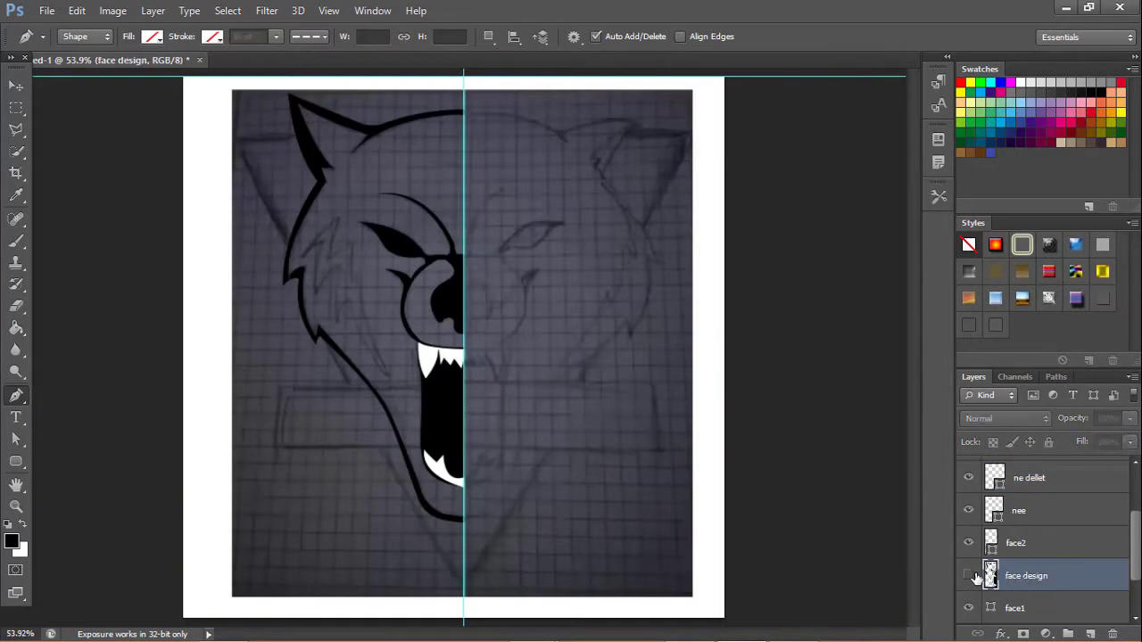
Toggle the face design layer's visibility to compare it against the sketch
left_click(969, 576)
left_click(969, 576)
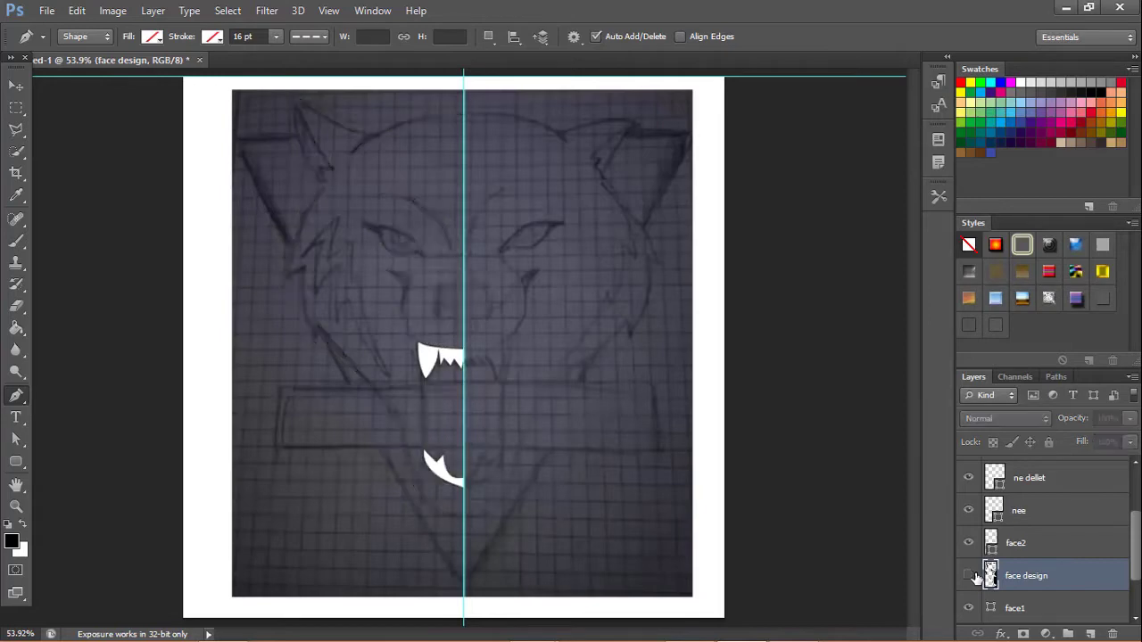
left_click(968, 576)
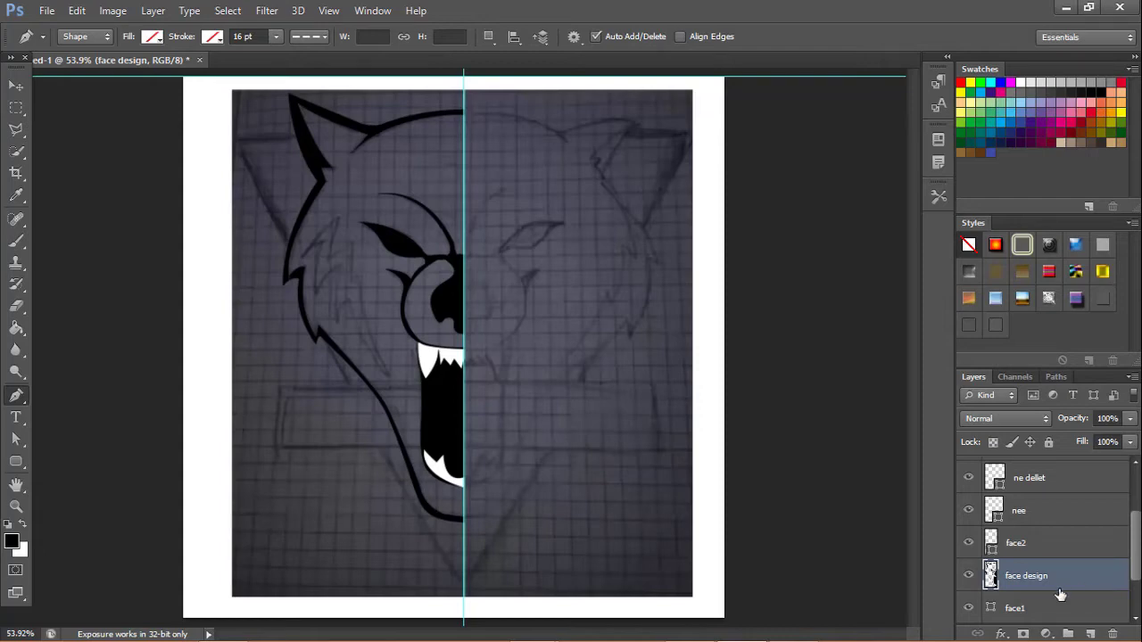
Duplicate face design, flip the copy horizontally and move it right to meet the centre line
left_click_drag(1064, 577, 1089, 633)
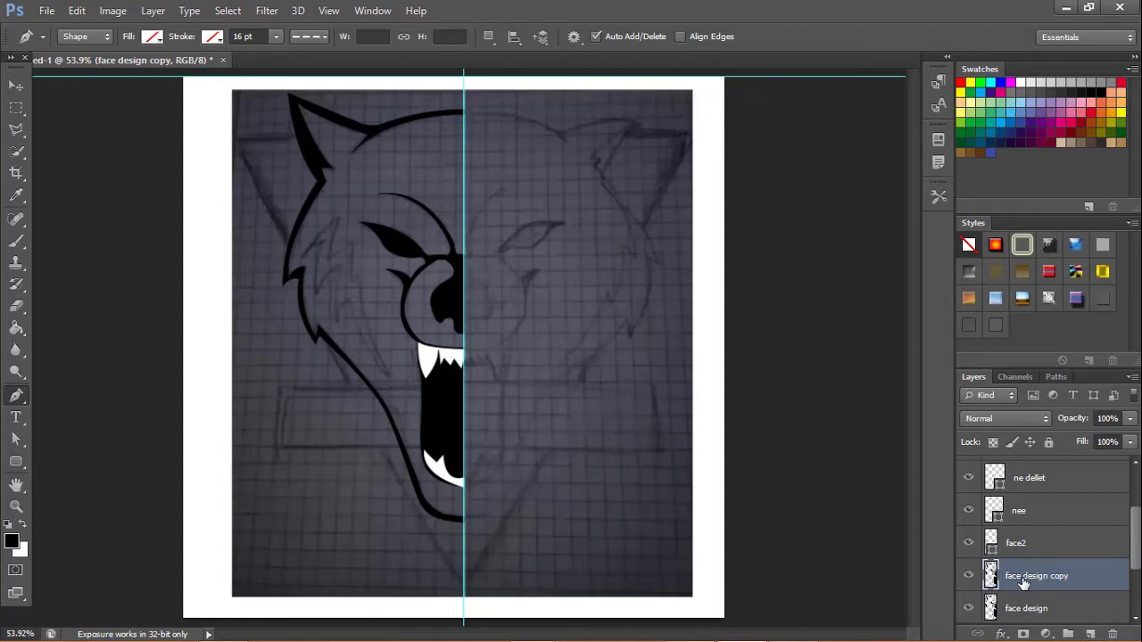
key("ctrl+t")
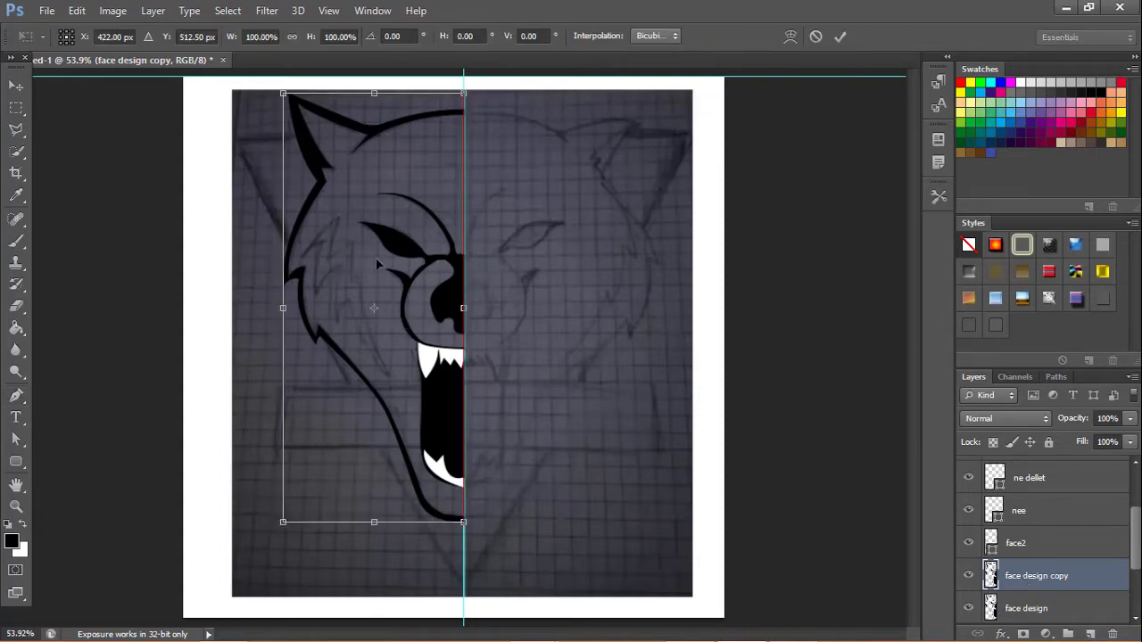
right_click(377, 264)
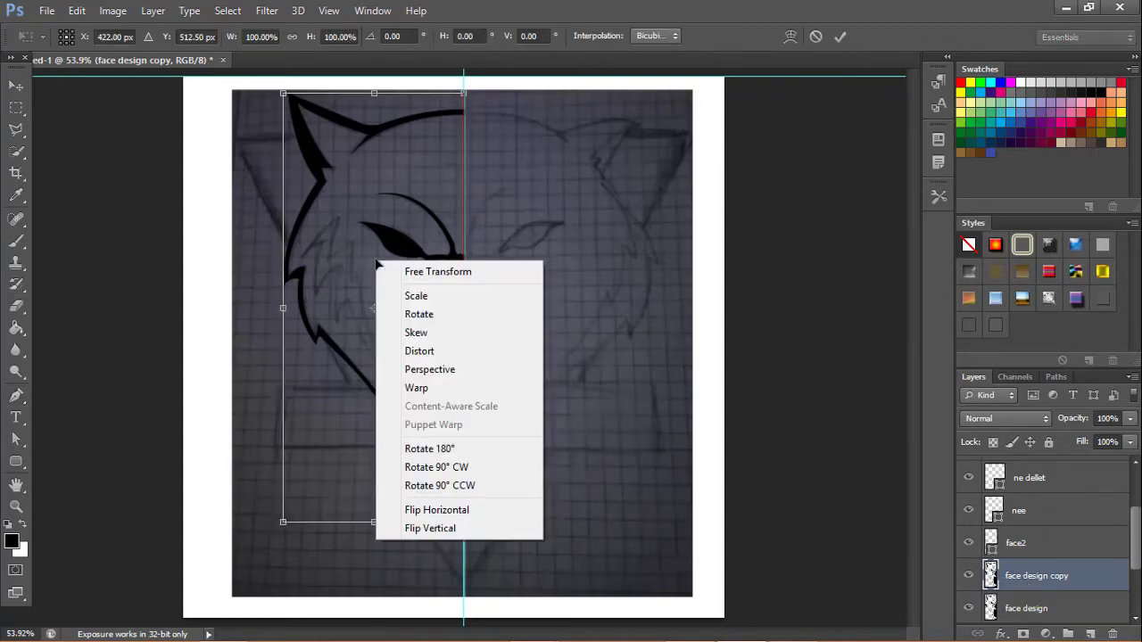
left_click(442, 513)
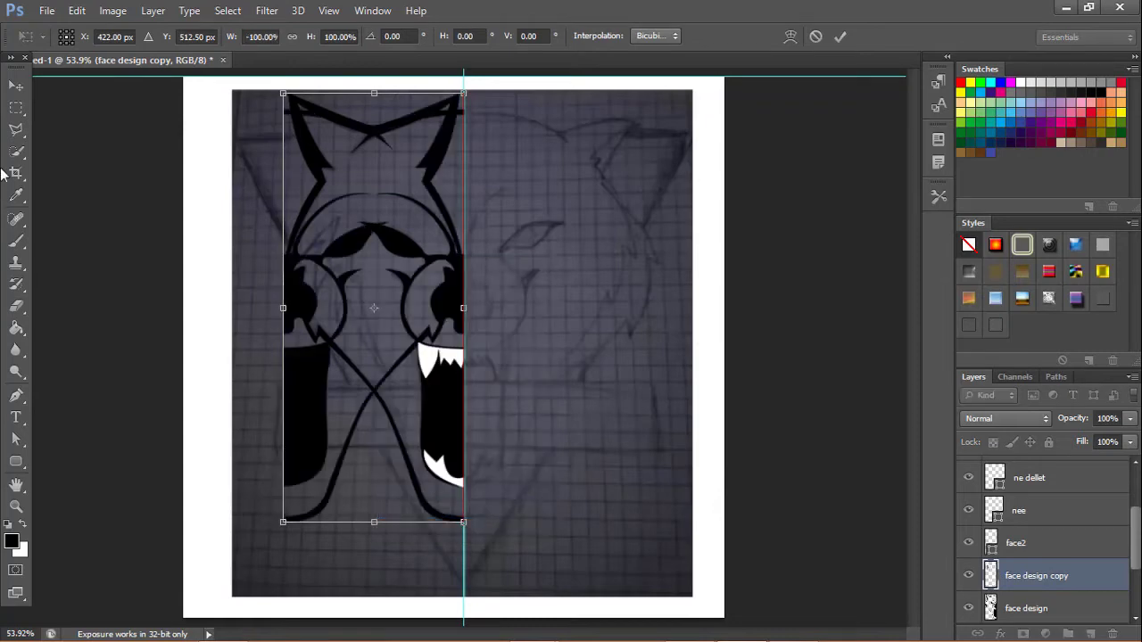
left_click(16, 86)
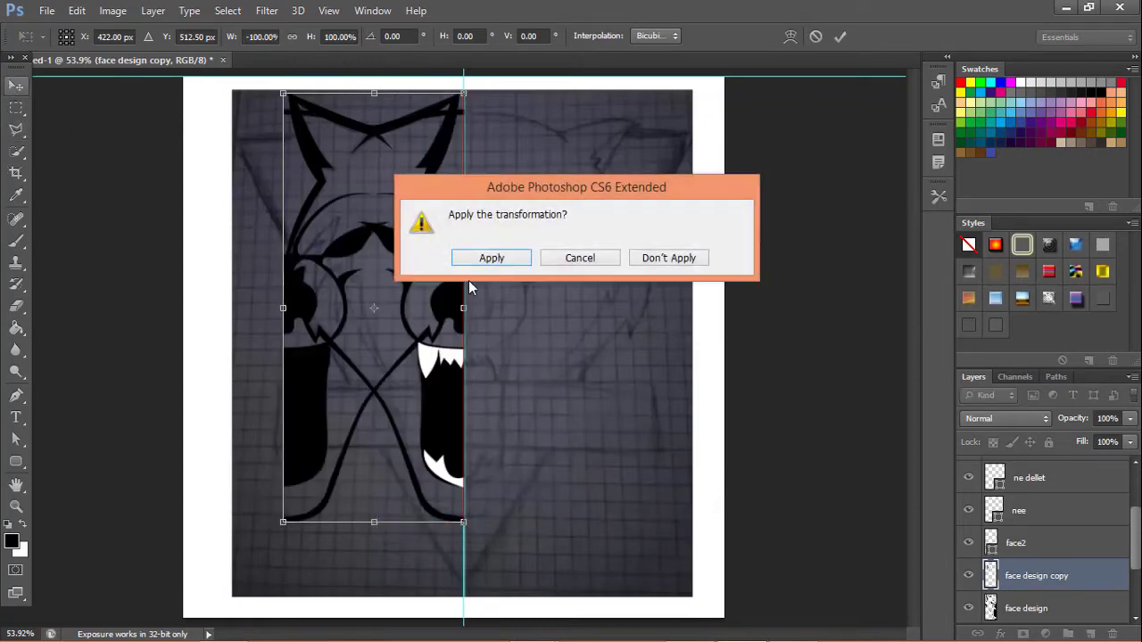
left_click(476, 262)
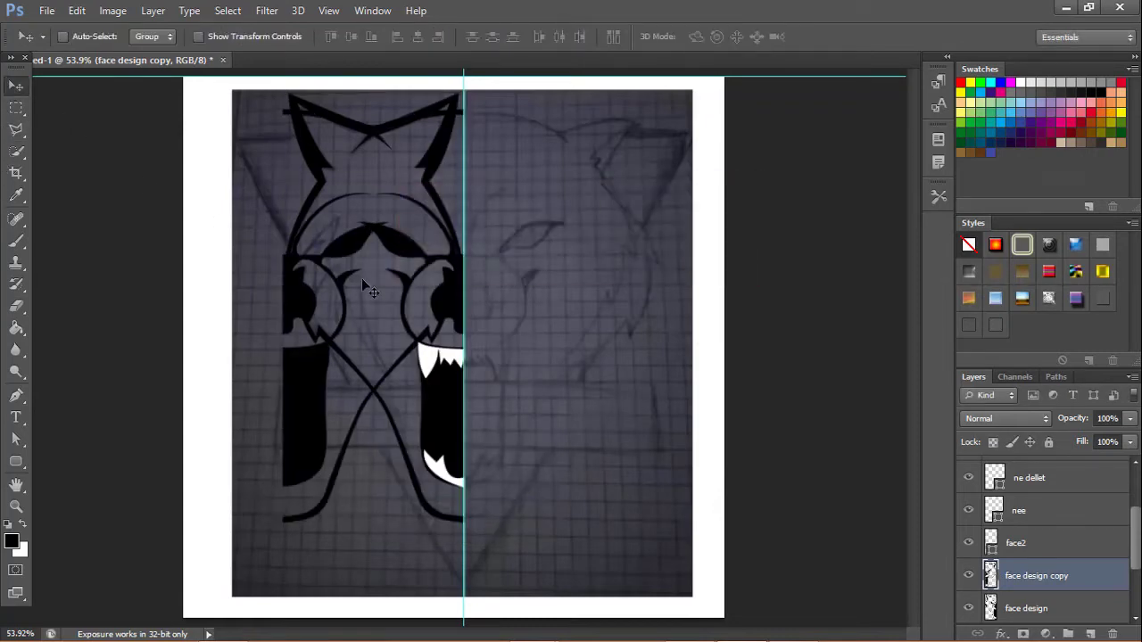
left_click_drag(362, 279, 549, 293)
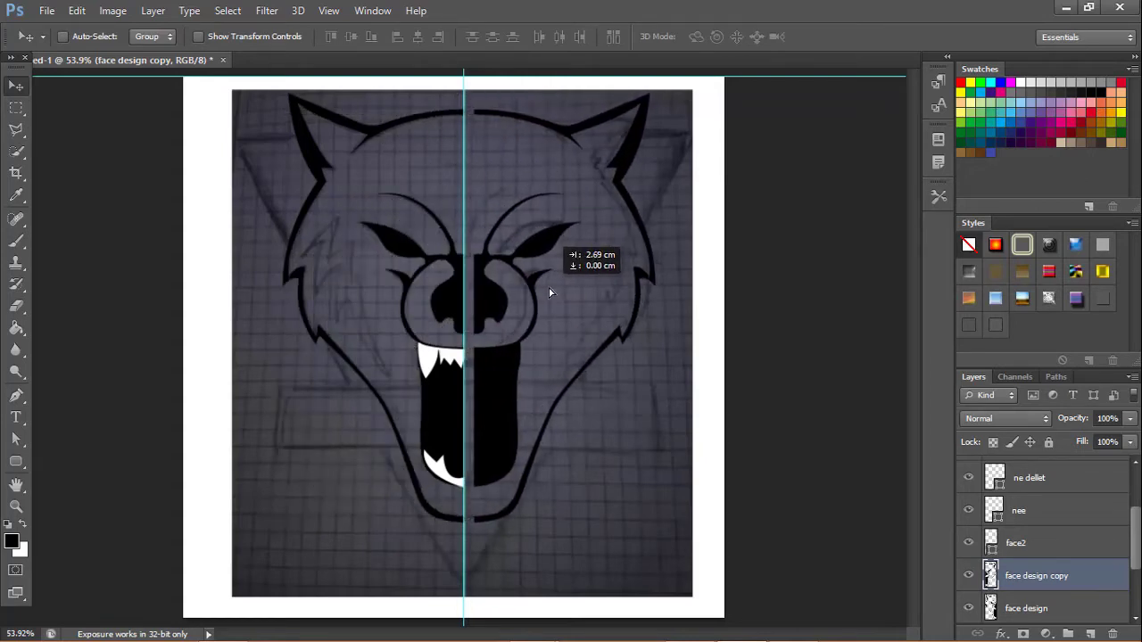
left_click_drag(549, 292, 544, 290)
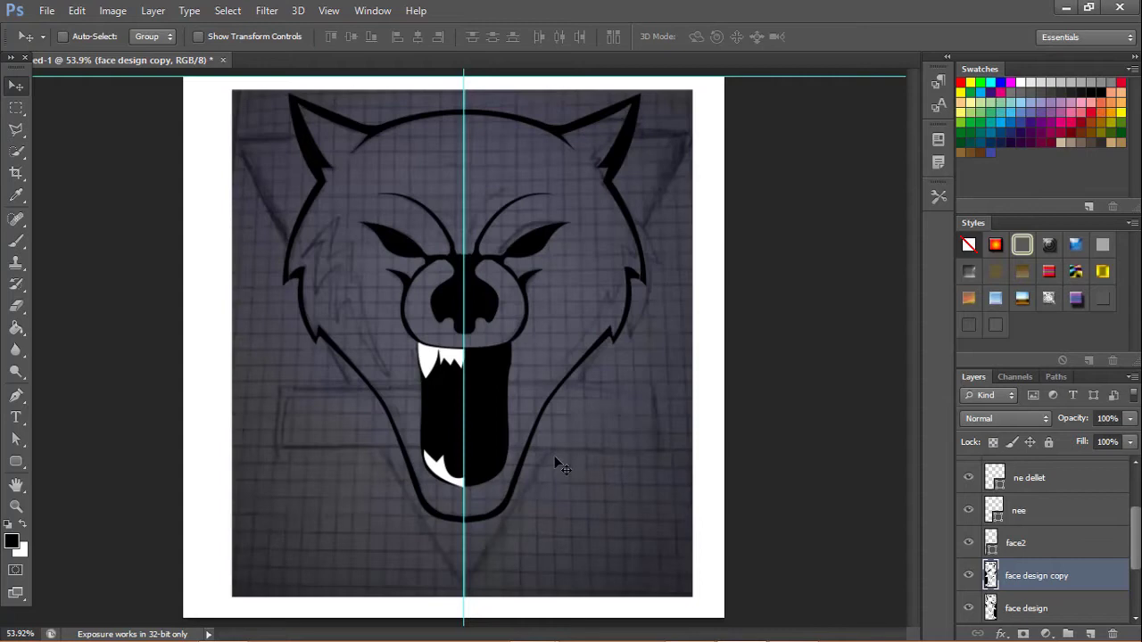
Check the teeth layer by toggling its visibility, then select and duplicate it
scroll(1087, 577, "up", 3)
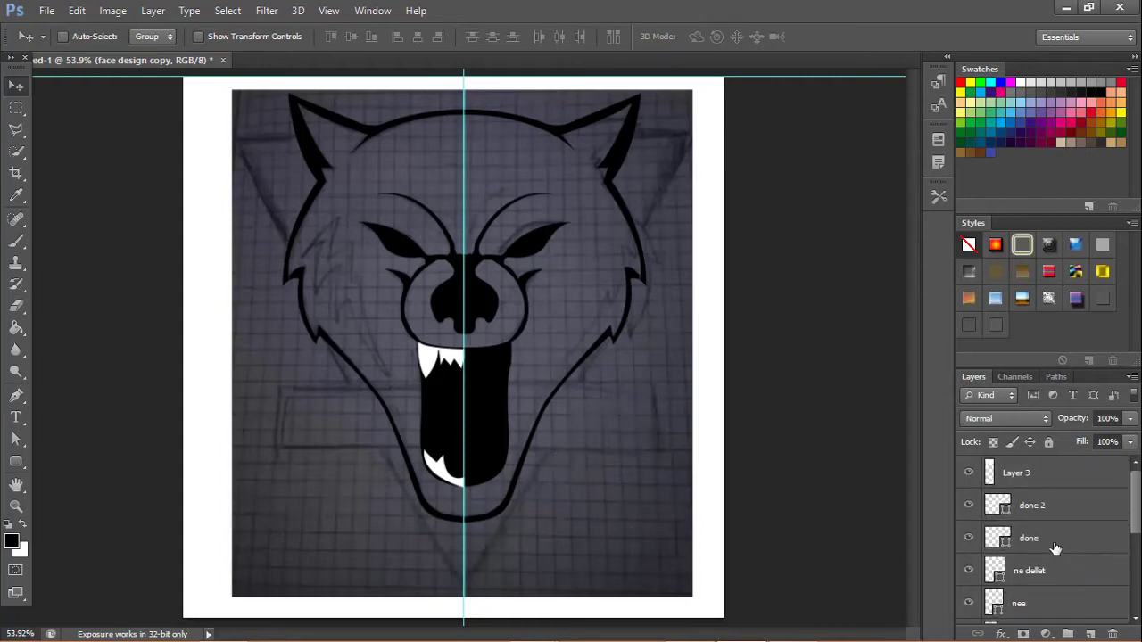
scroll(1055, 547, "down", 3)
scroll(1055, 544, "up", 3)
left_click(970, 473)
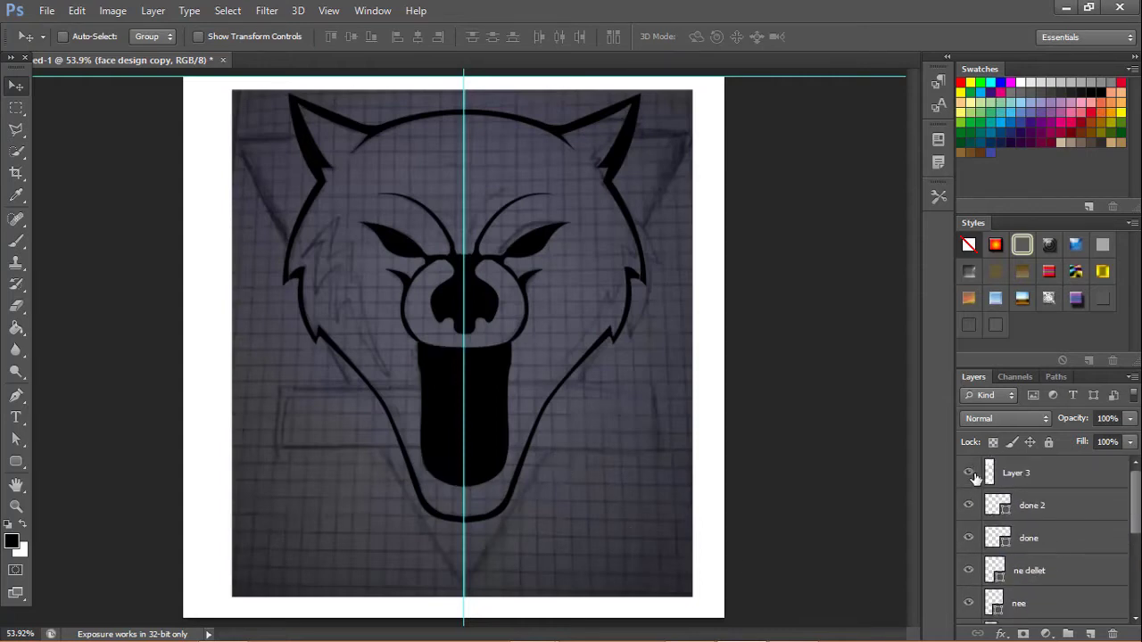
left_click(969, 473)
left_click(1026, 474)
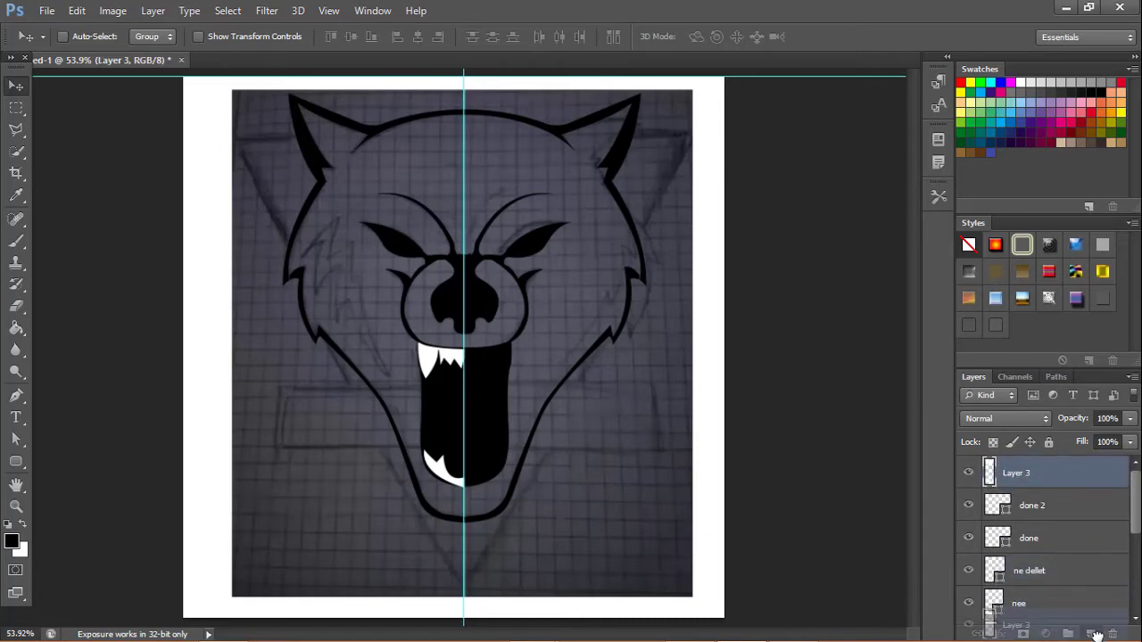
left_click_drag(1028, 479, 1089, 633)
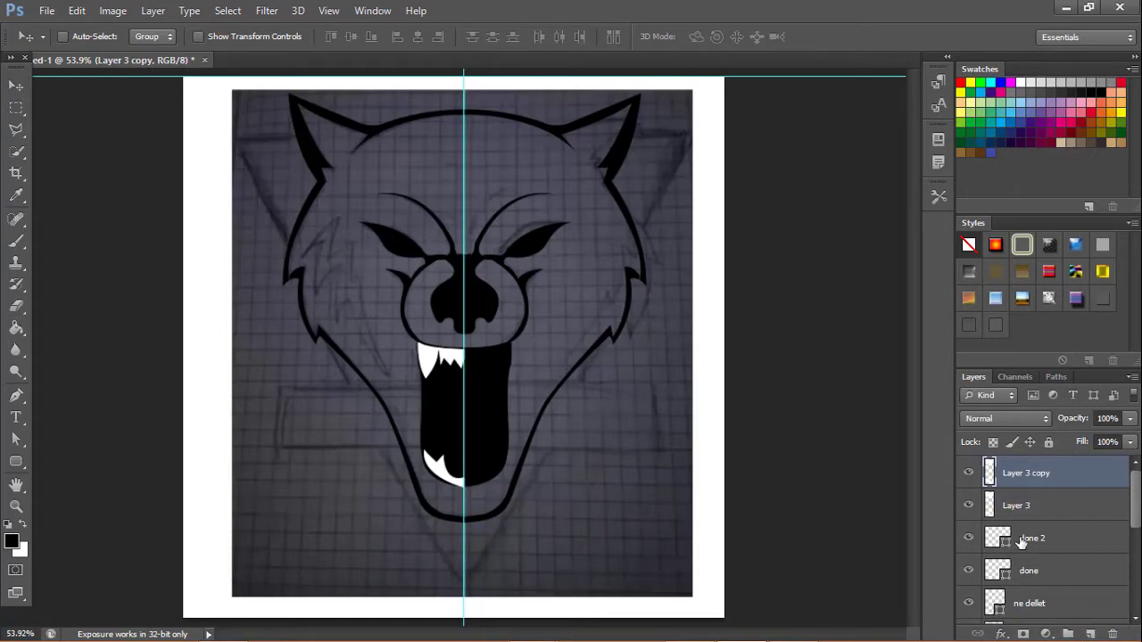
Flip the teeth copy horizontally and move it onto the mouth's right half
key("ctrl+t")
right_click(439, 392)
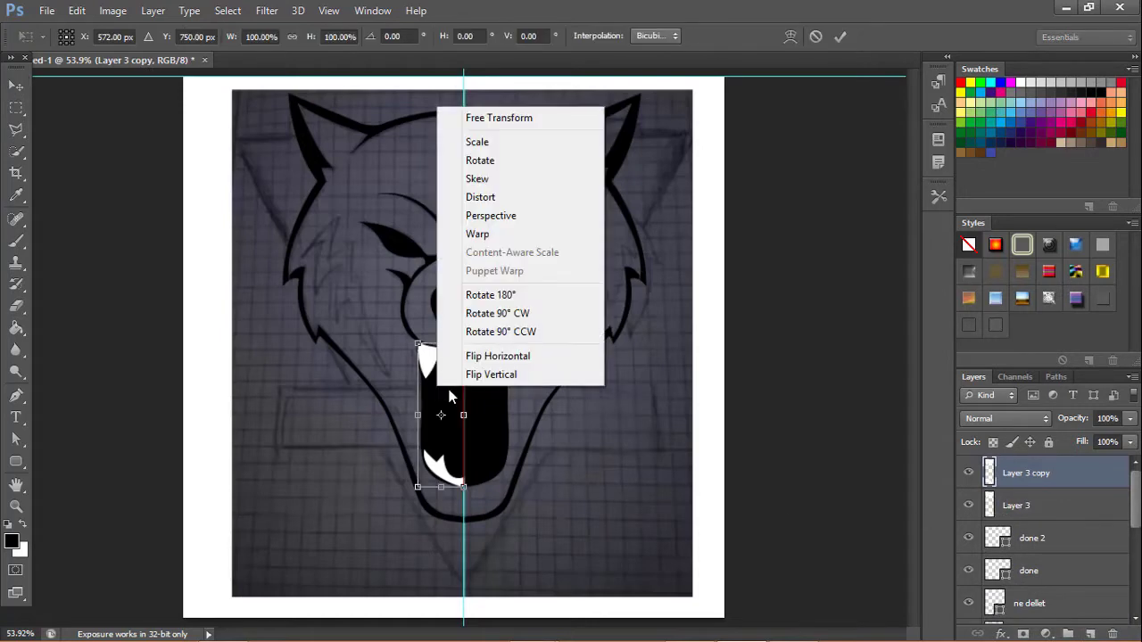
left_click(467, 354)
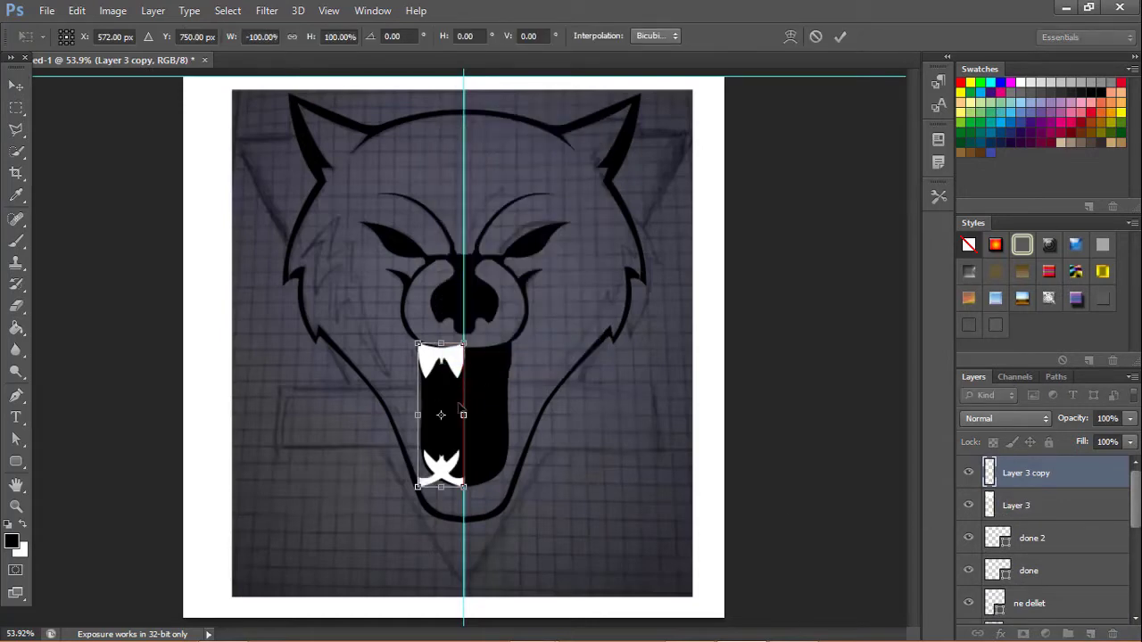
key("Return")
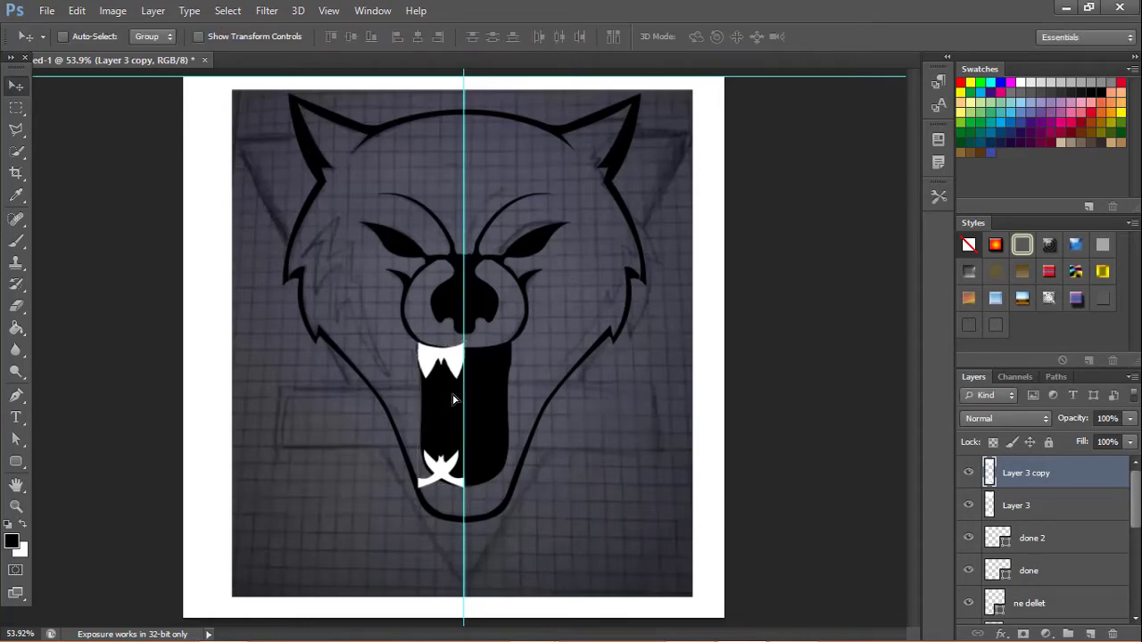
left_click_drag(452, 400, 497, 400)
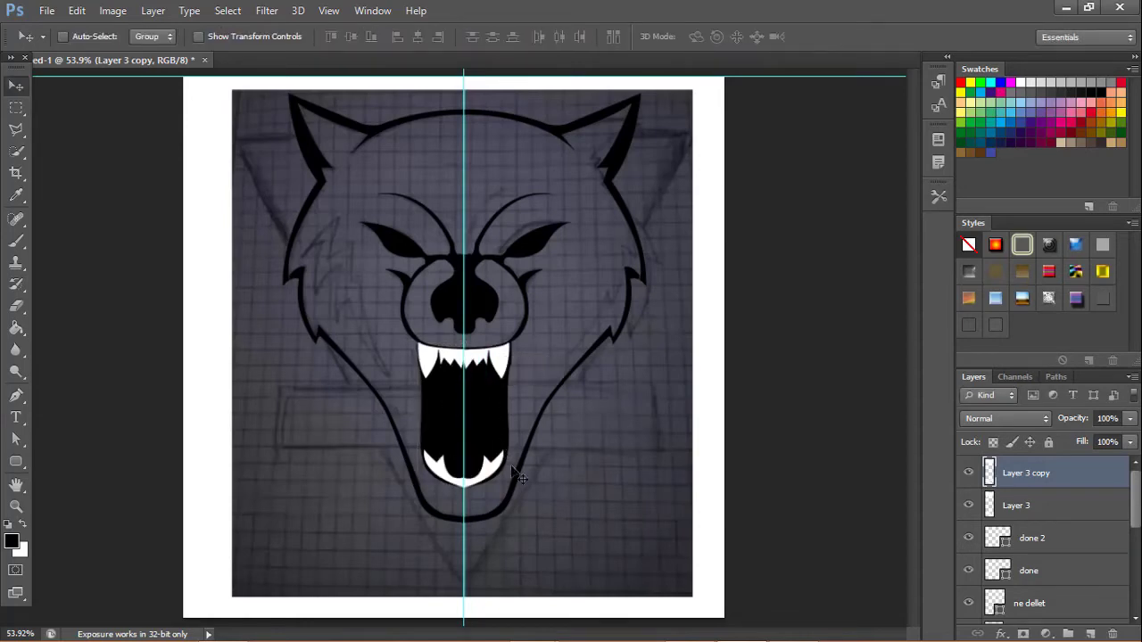
scroll(518, 478, "up", 5)
scroll(530, 265, "down", 5)
scroll(1135, 510, "down", 3)
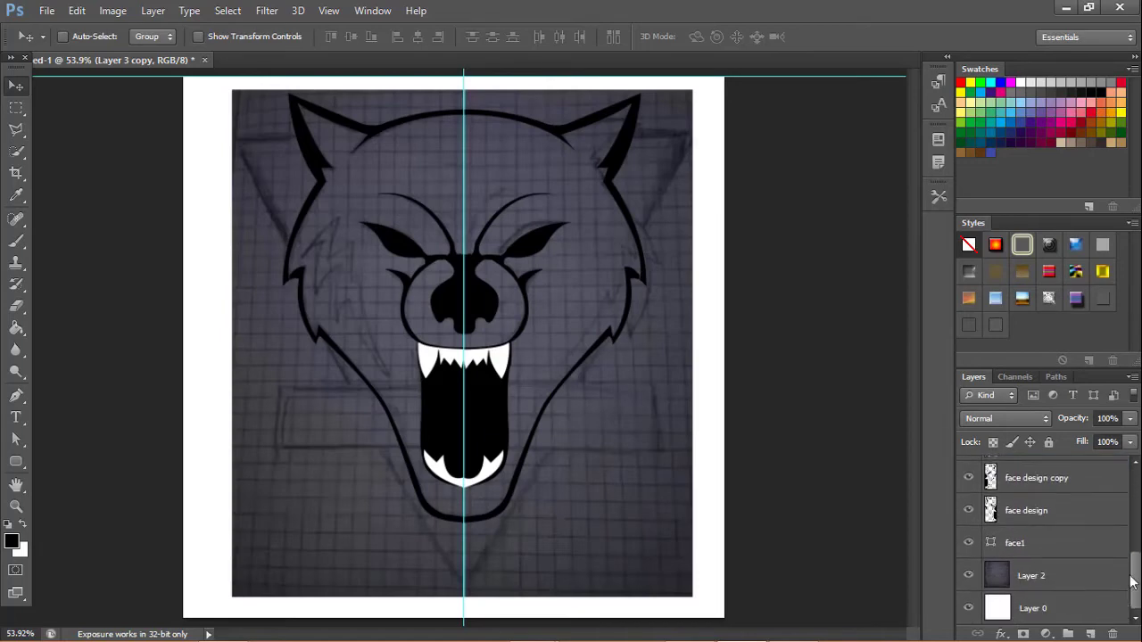
scroll(1136, 510, "up", 3)
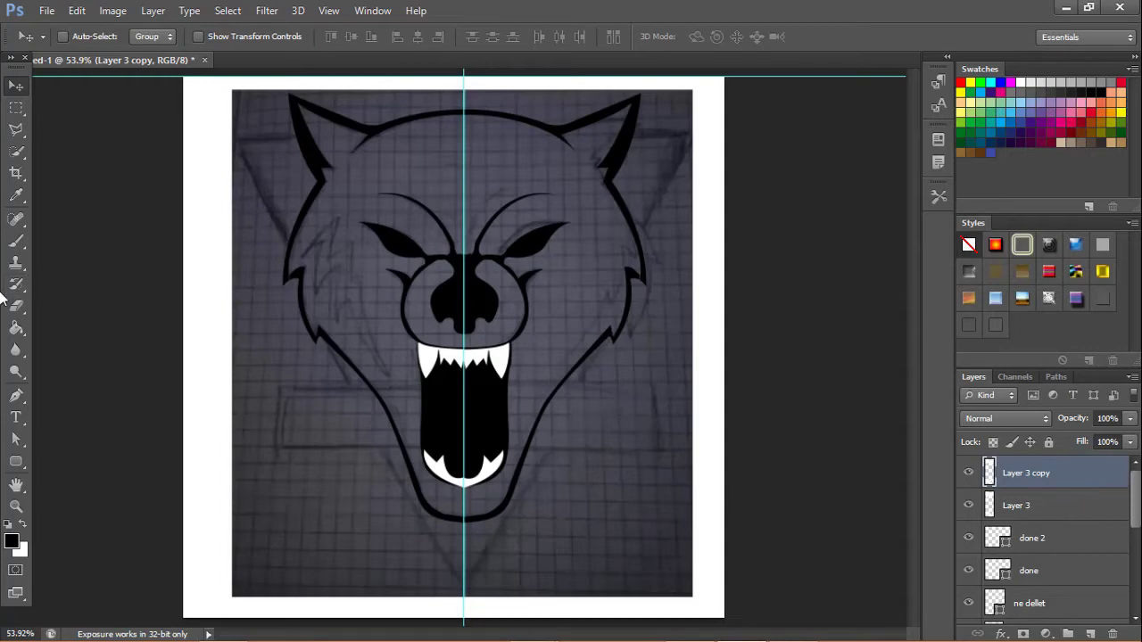
Fill the selected right half of the head black with the Paint Bucket and deselect
left_click(16, 396)
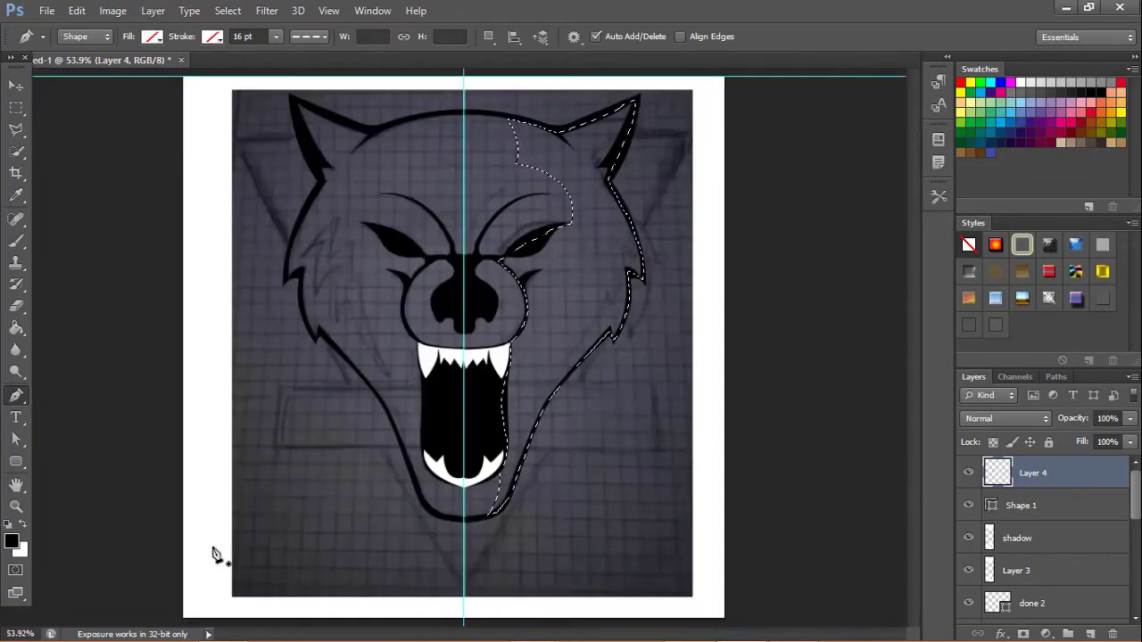
left_click(18, 329)
left_click(604, 266)
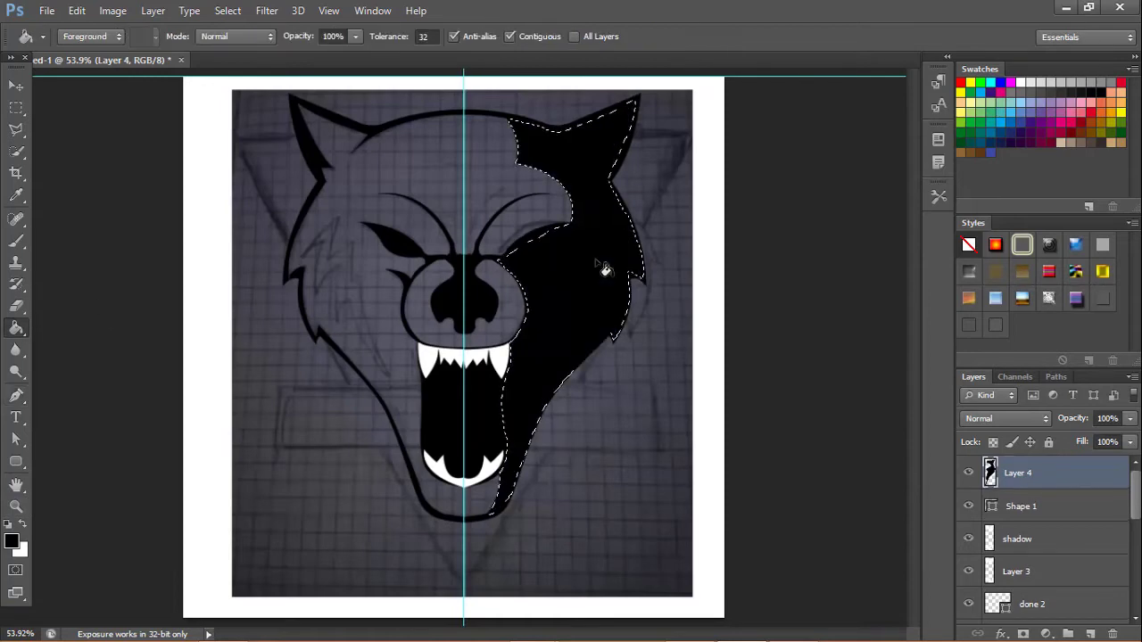
key("ctrl+d")
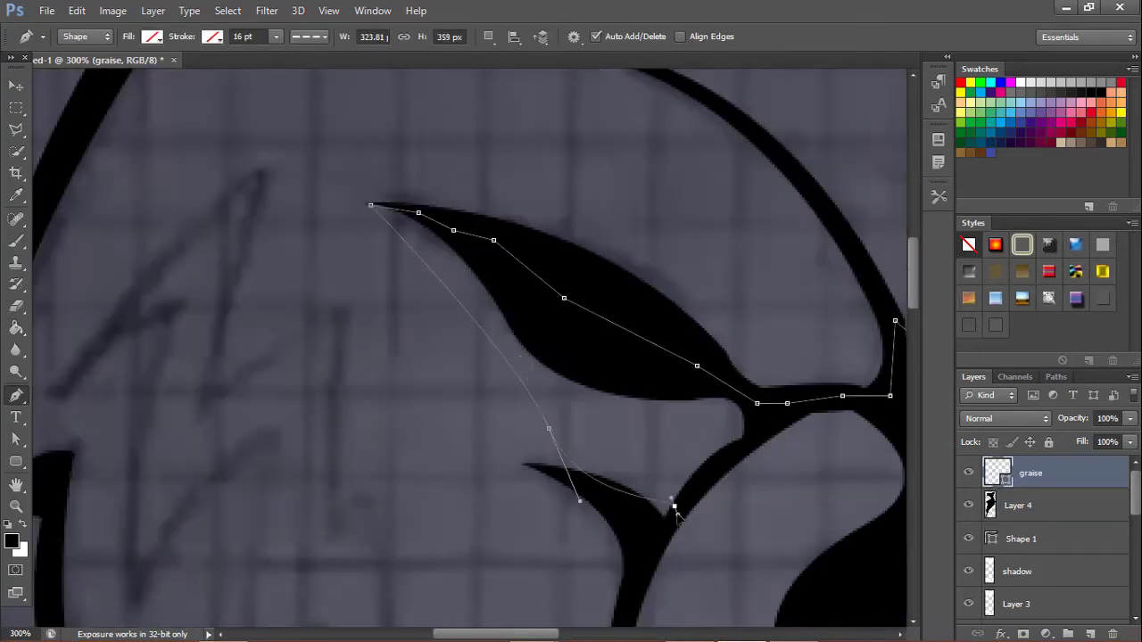
Curve the brow path along the eye edge, fill it dark grey and deselect
left_click_drag(675, 513, 558, 408)
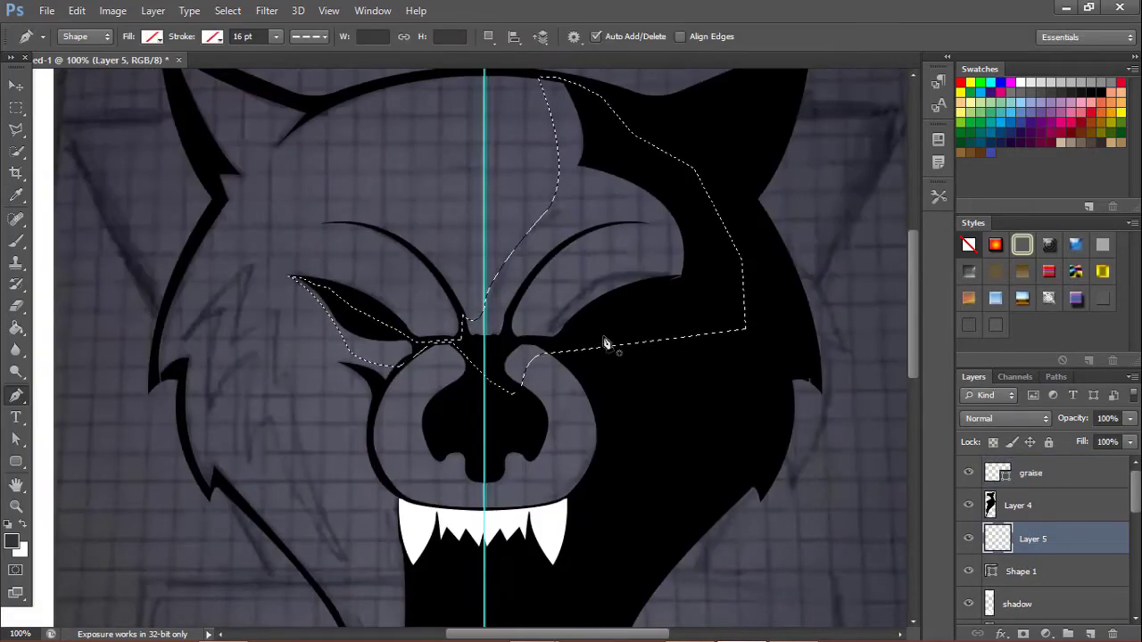
left_click(16, 328)
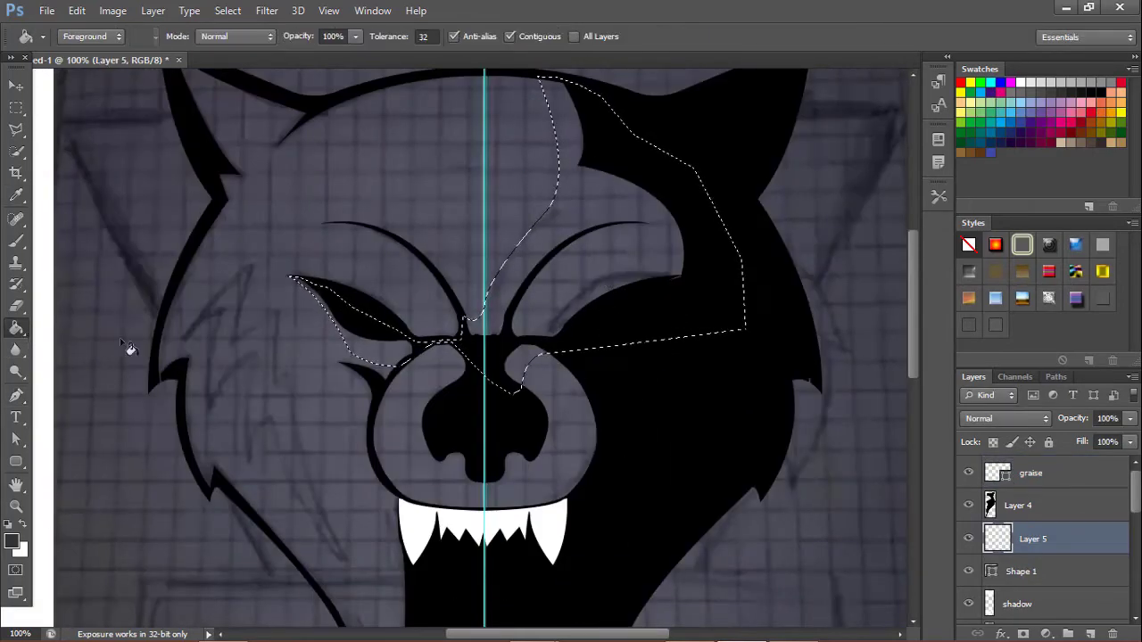
left_click(600, 261)
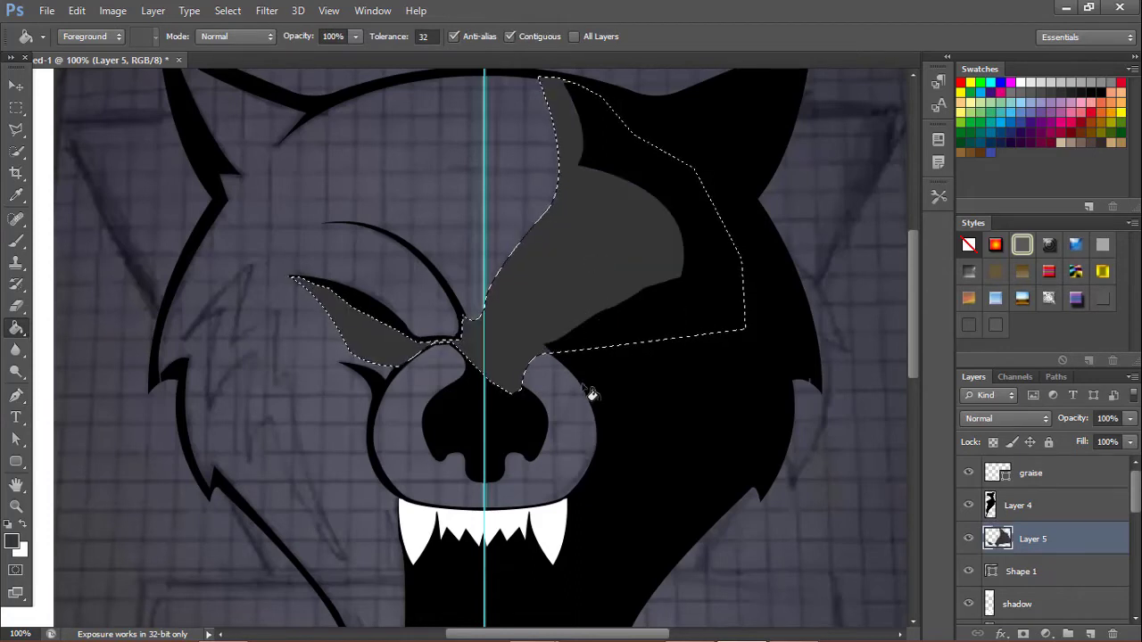
key("ctrl+d")
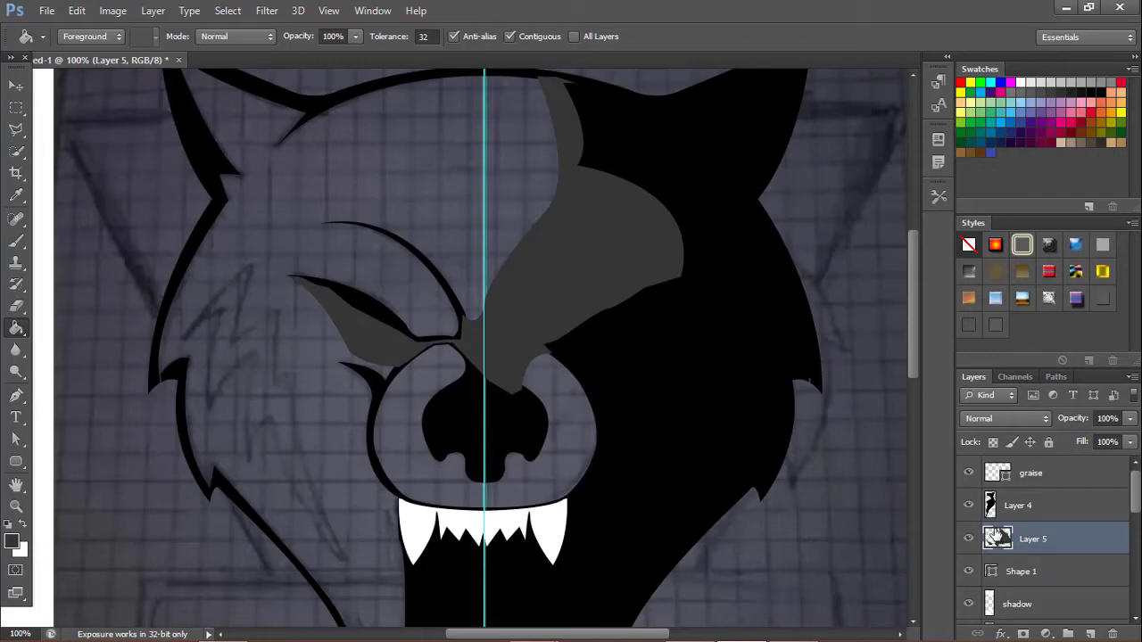
left_click_drag(1134, 501, 1135, 520)
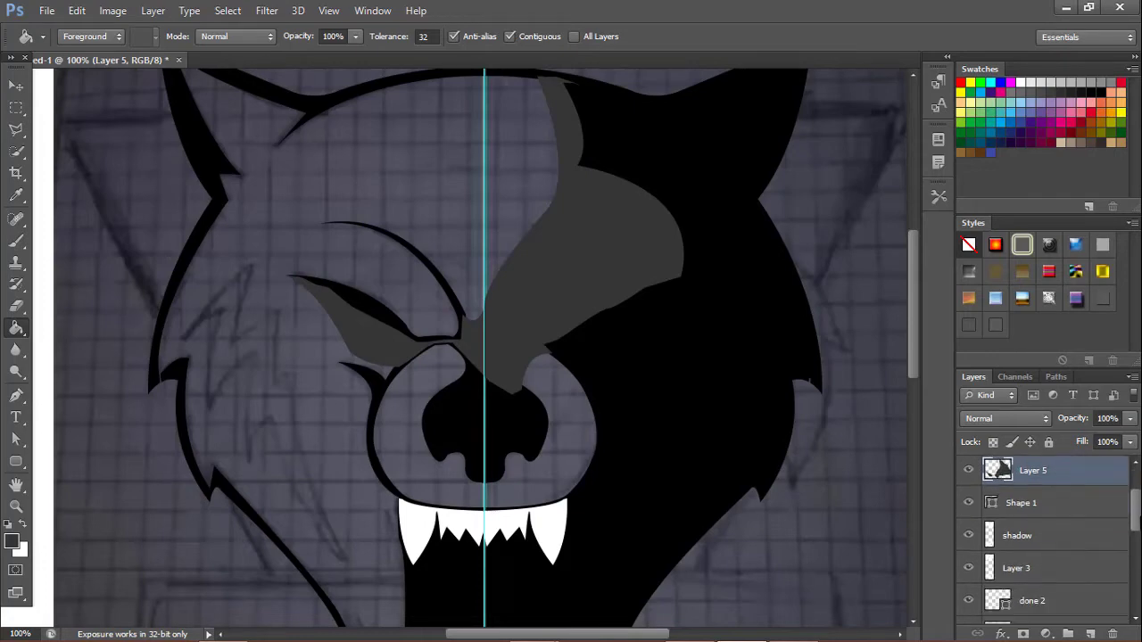
Drag Layer 5 down the layer stack until it sits beneath face design
left_click_drag(1093, 471, 1073, 614)
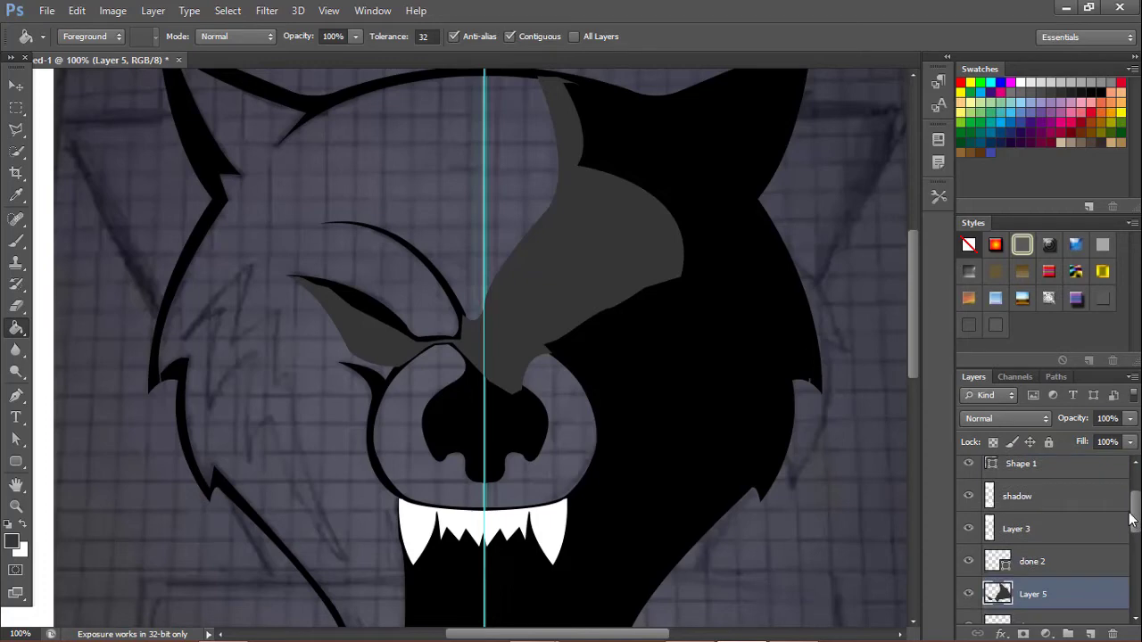
left_click_drag(1138, 514, 1137, 553)
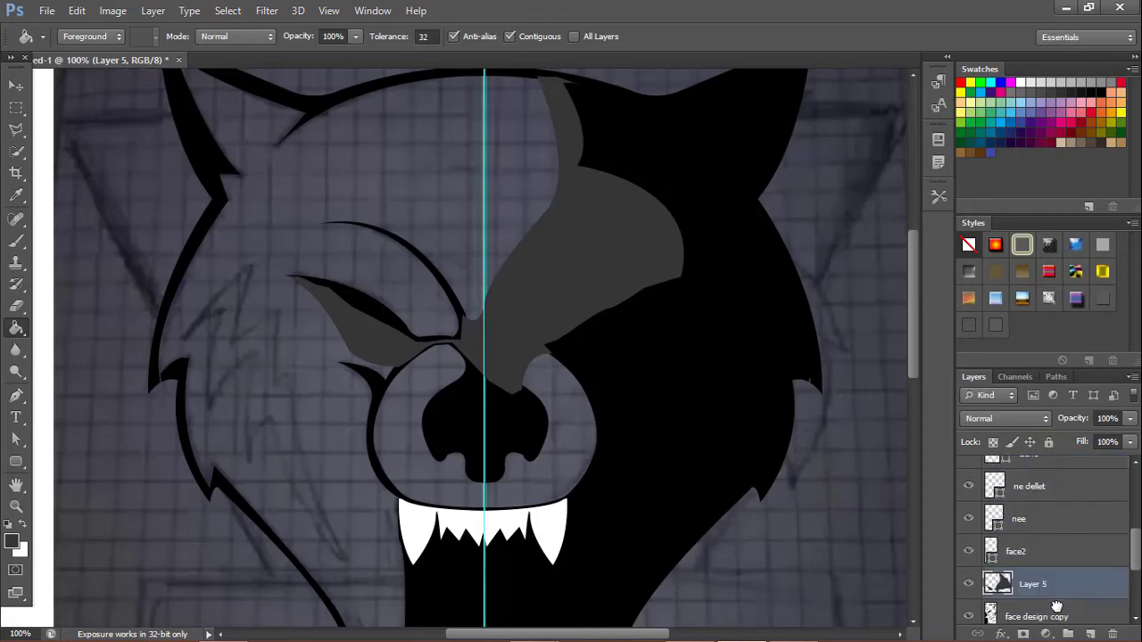
left_click_drag(1081, 463, 1135, 589)
scroll(1135, 589, "down", 1)
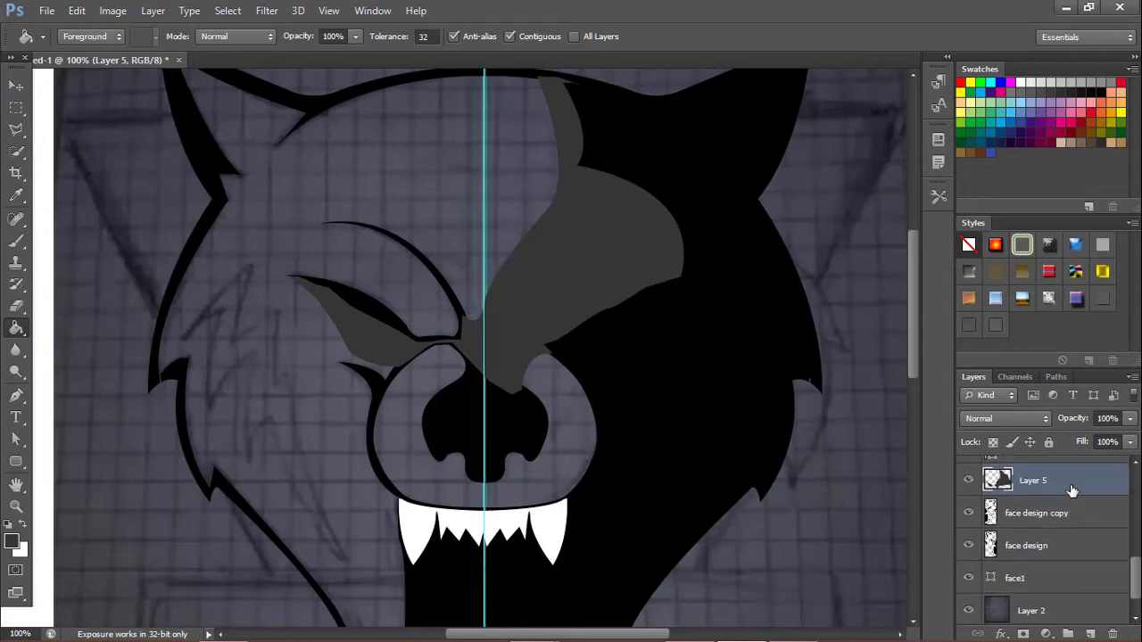
left_click_drag(1072, 490, 1066, 568)
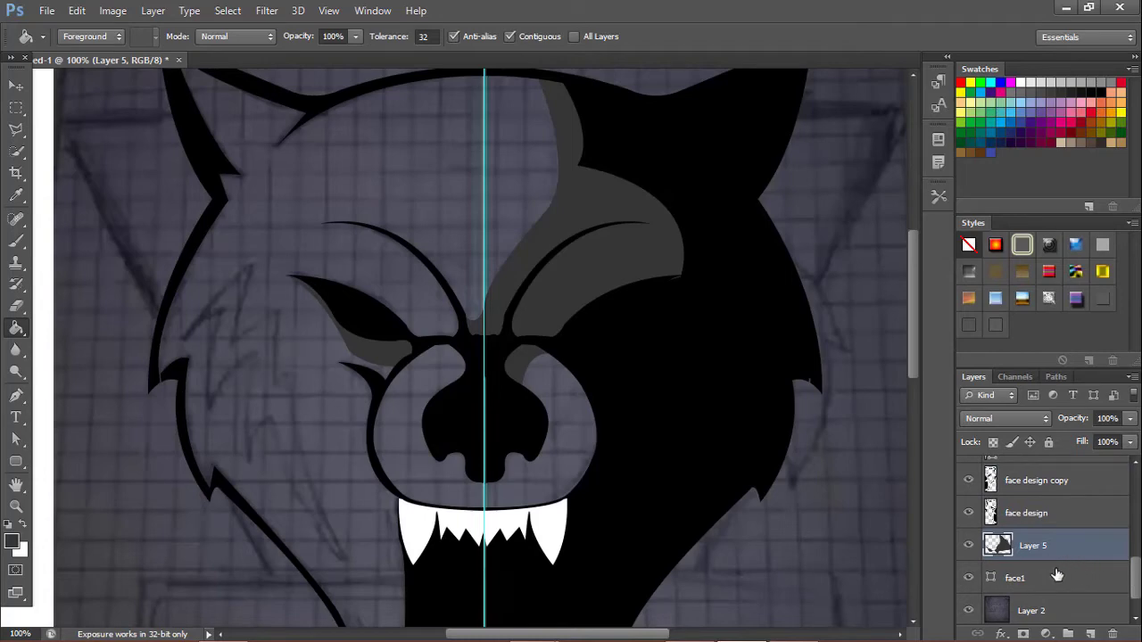
scroll(1133, 589, "down", 2)
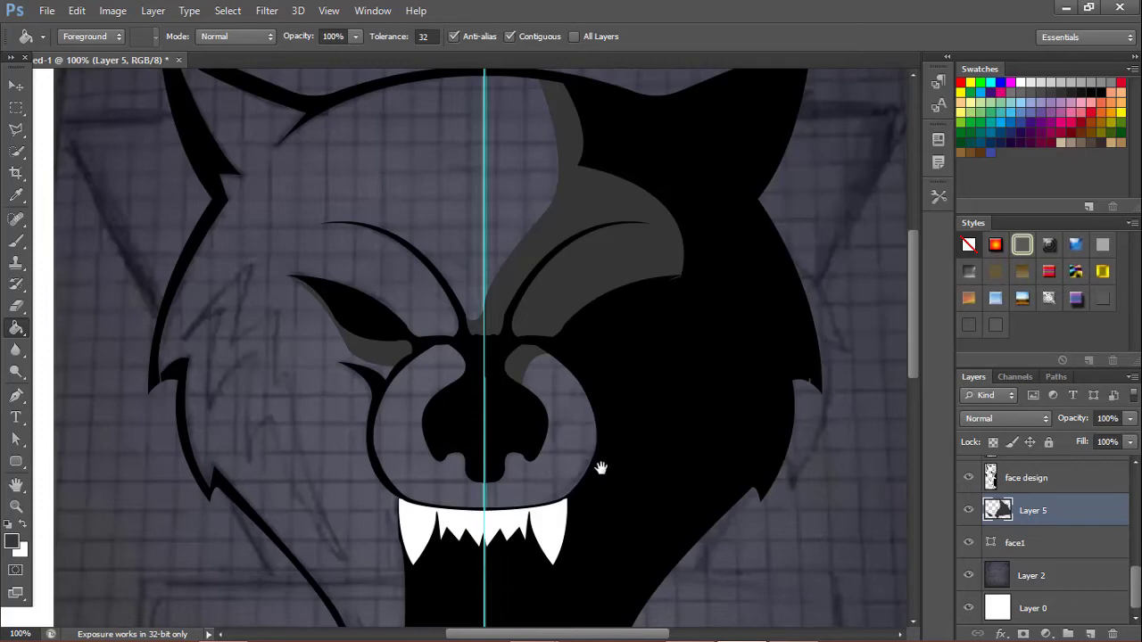
Pan the mouth and jaw into view and pick the Pen tool
left_click_drag(601, 469, 579, 223)
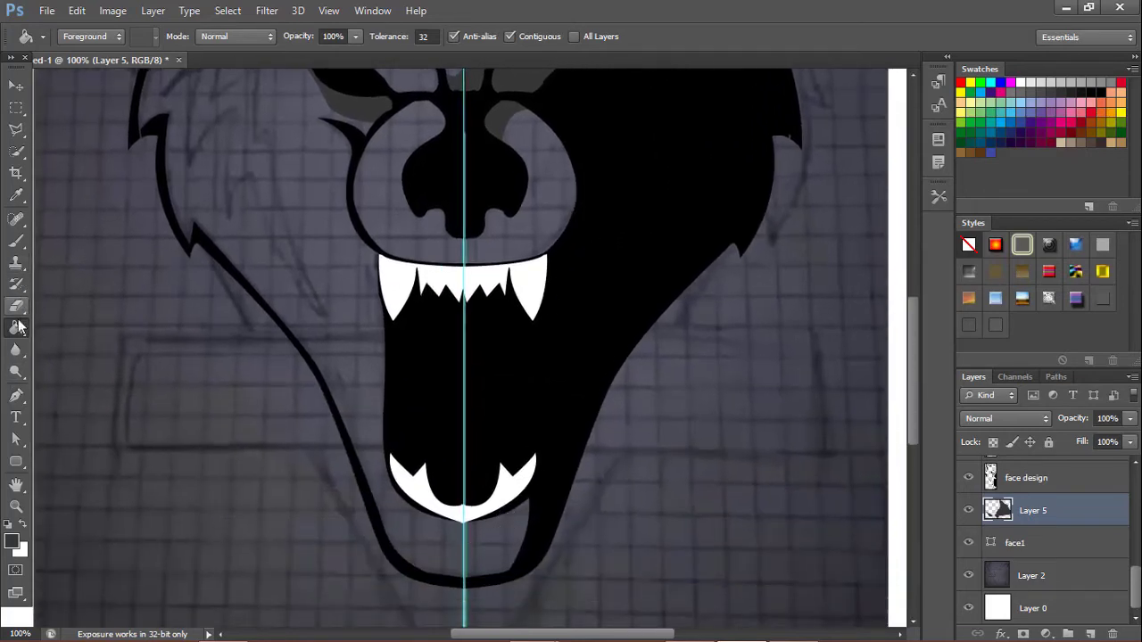
left_click(16, 396)
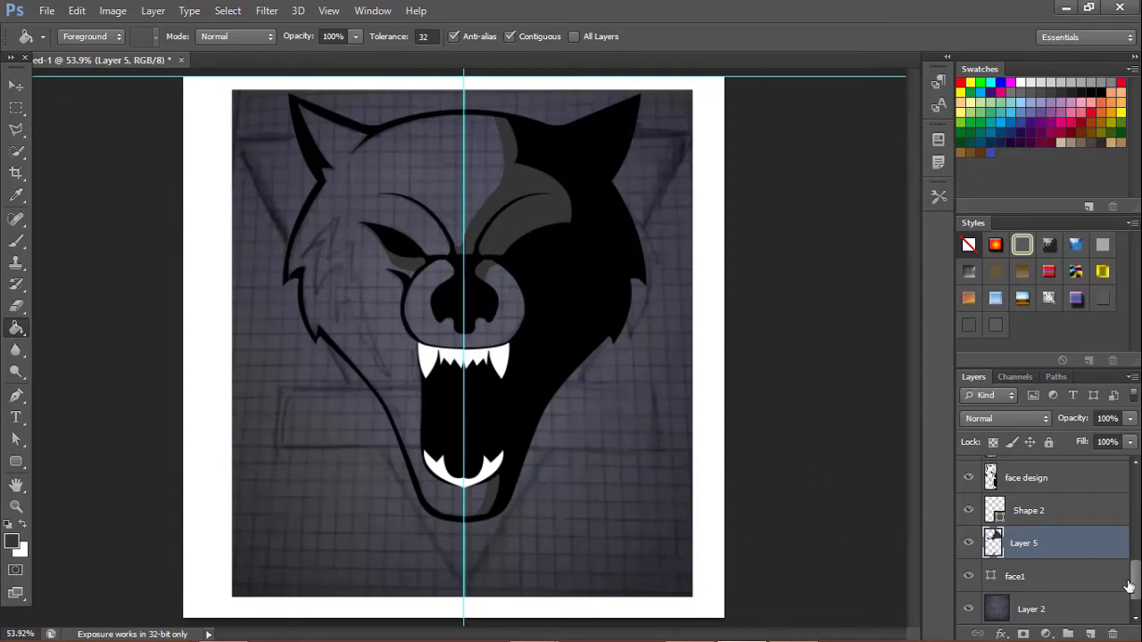
scroll(1123, 463, "up", 5)
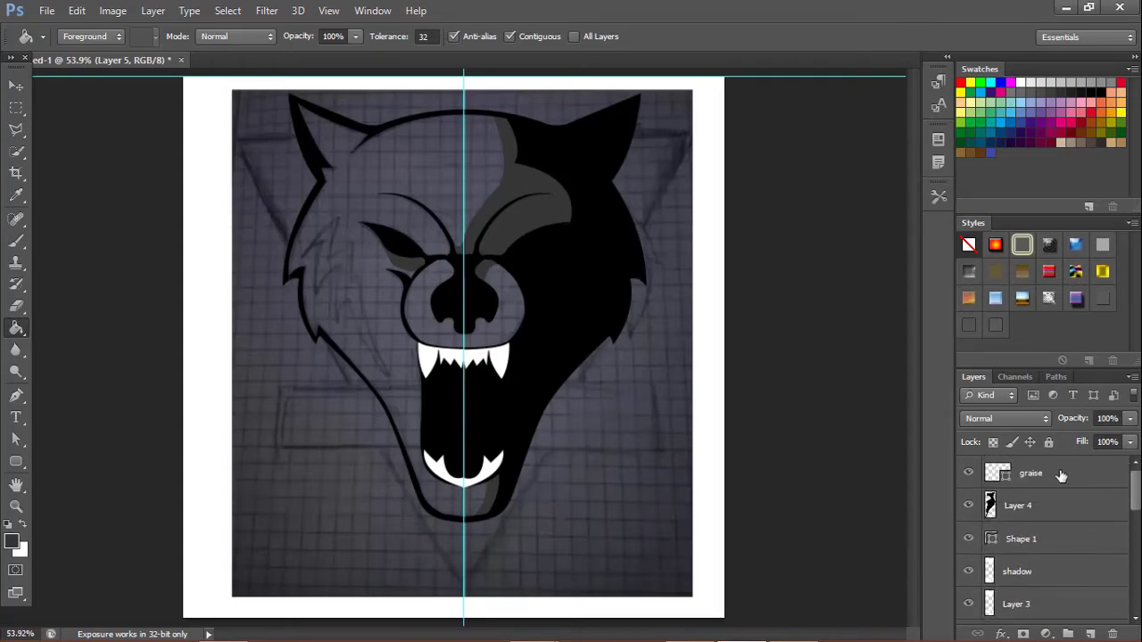
Above graise, fill the jagged cheek scratches grey on new Layer 6, deselect, and duplicate it
left_click(1060, 476)
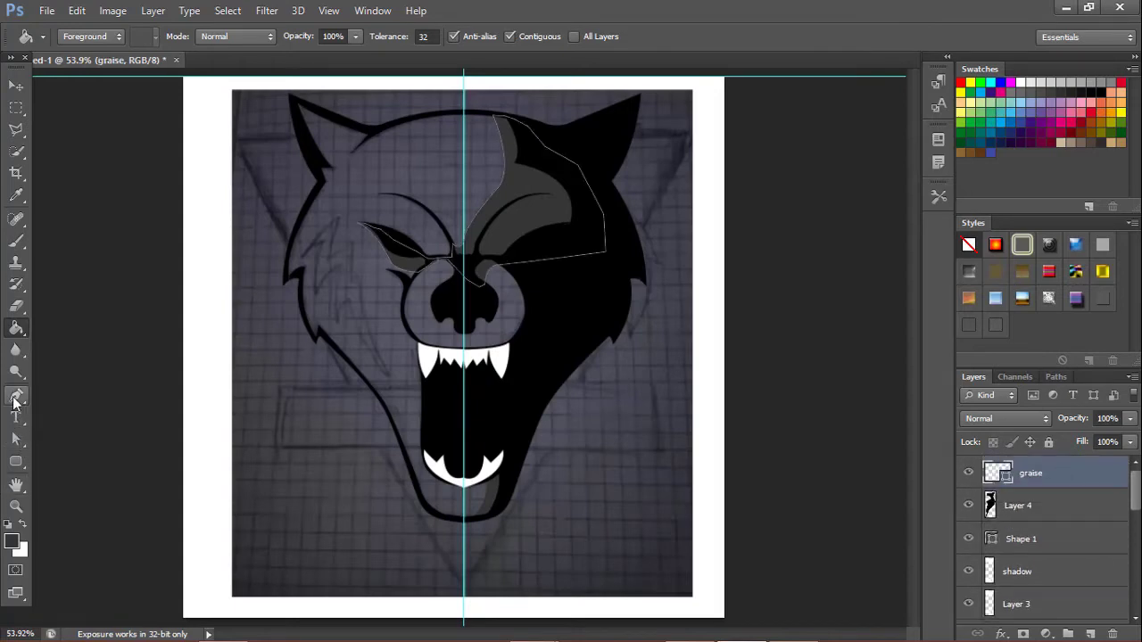
left_click(16, 401)
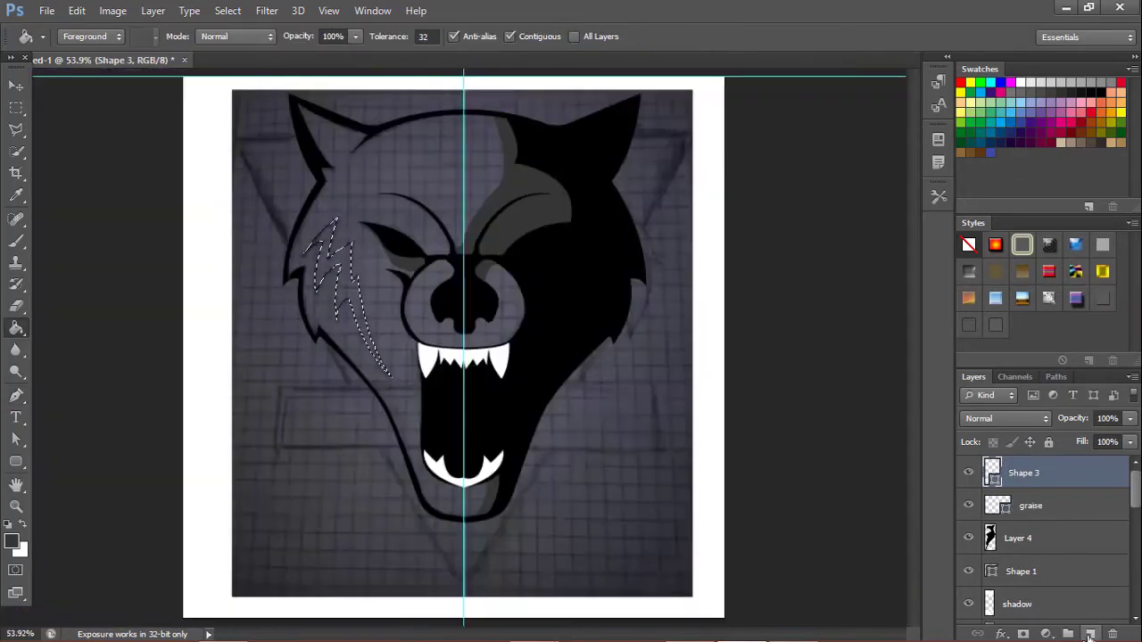
left_click(1089, 634)
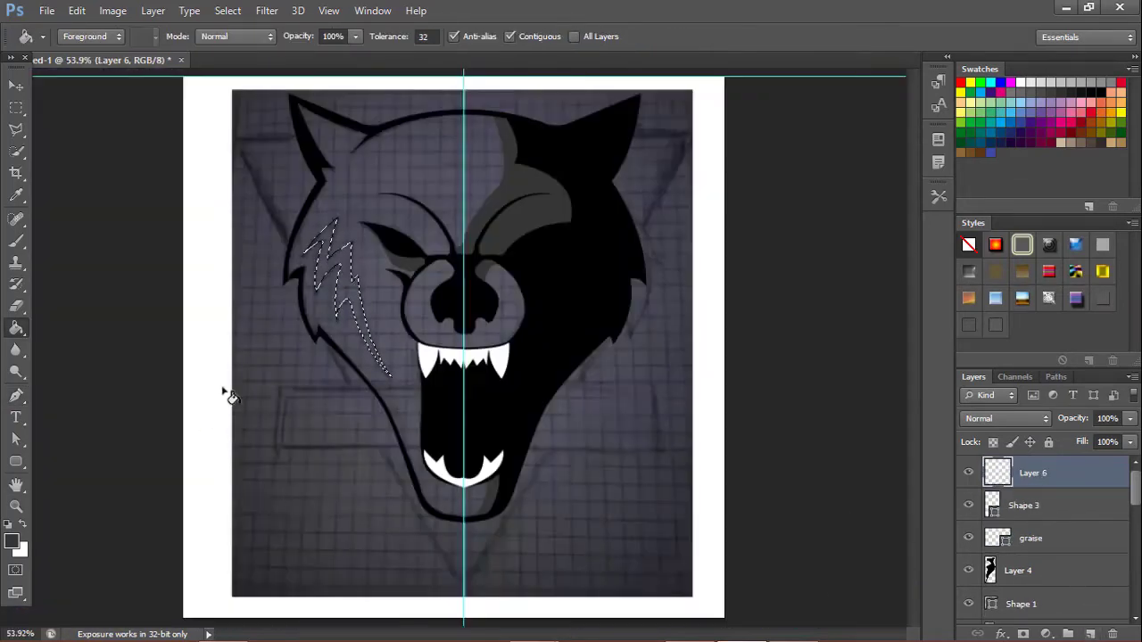
left_click(359, 306)
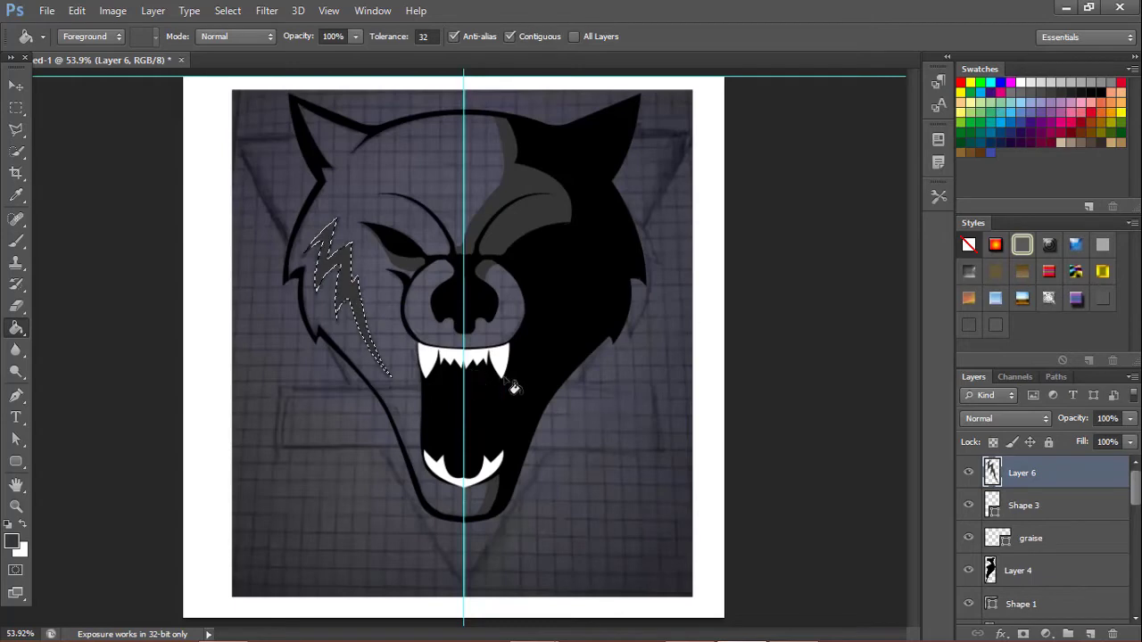
key("ctrl+d")
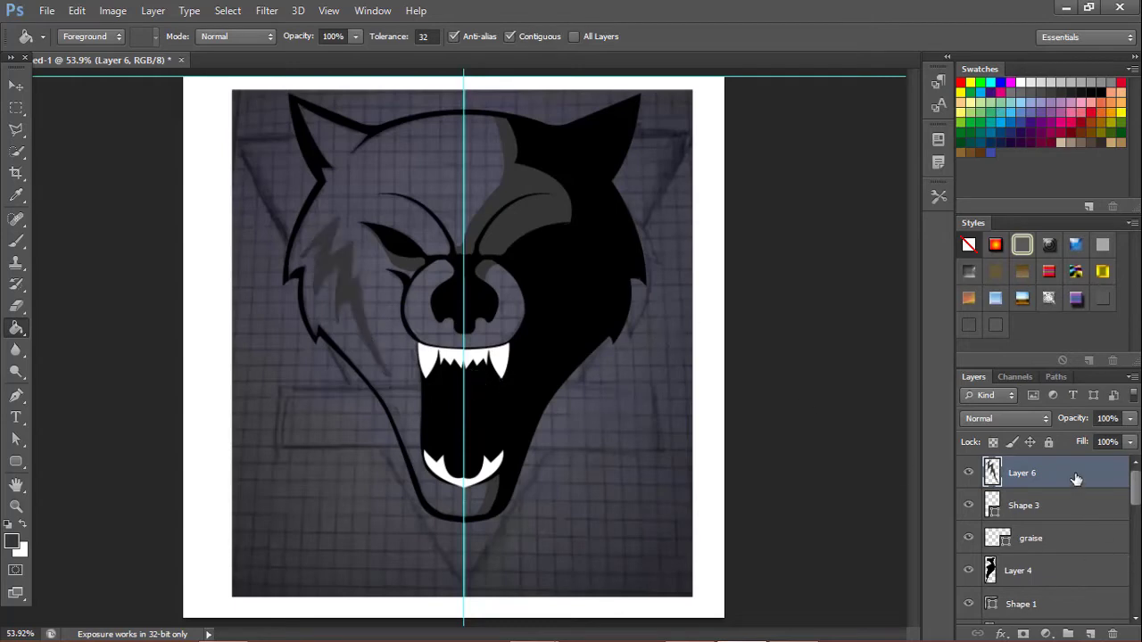
left_click_drag(1076, 474, 1090, 634)
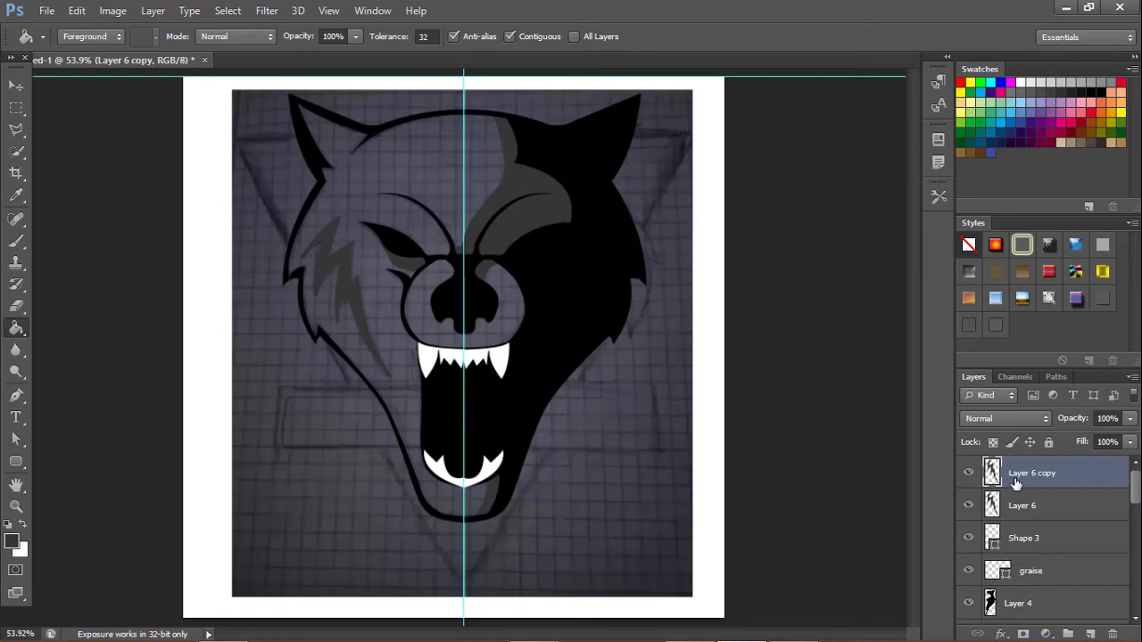
Flip Layer 6 copy's grey fur streak horizontally and drag it onto the wolf's right cheek
key("ctrl+t")
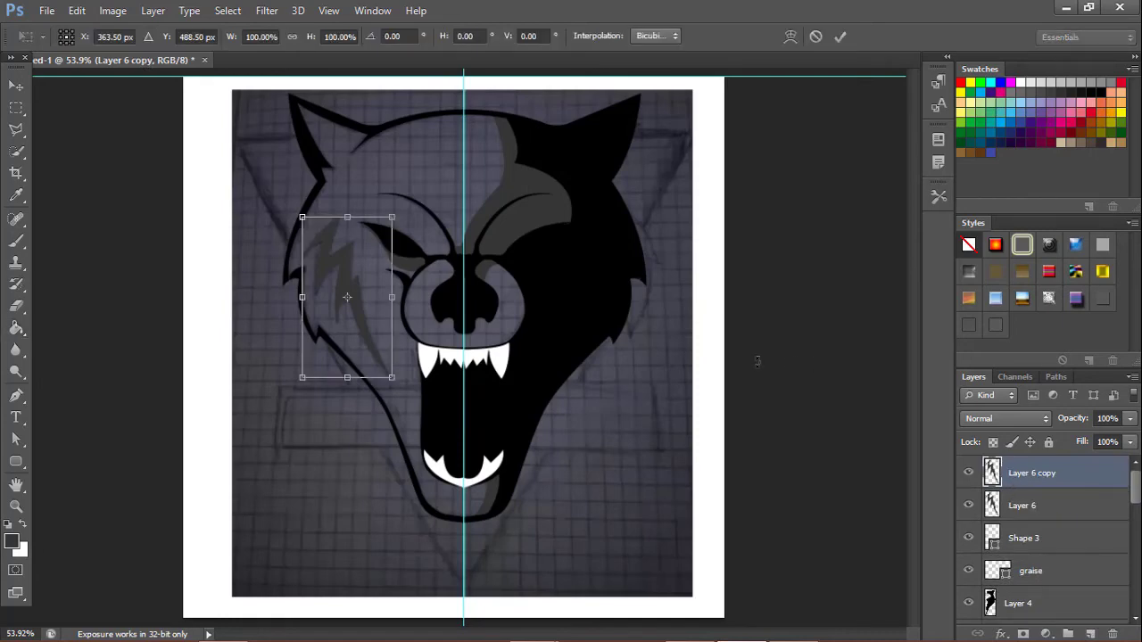
right_click(353, 263)
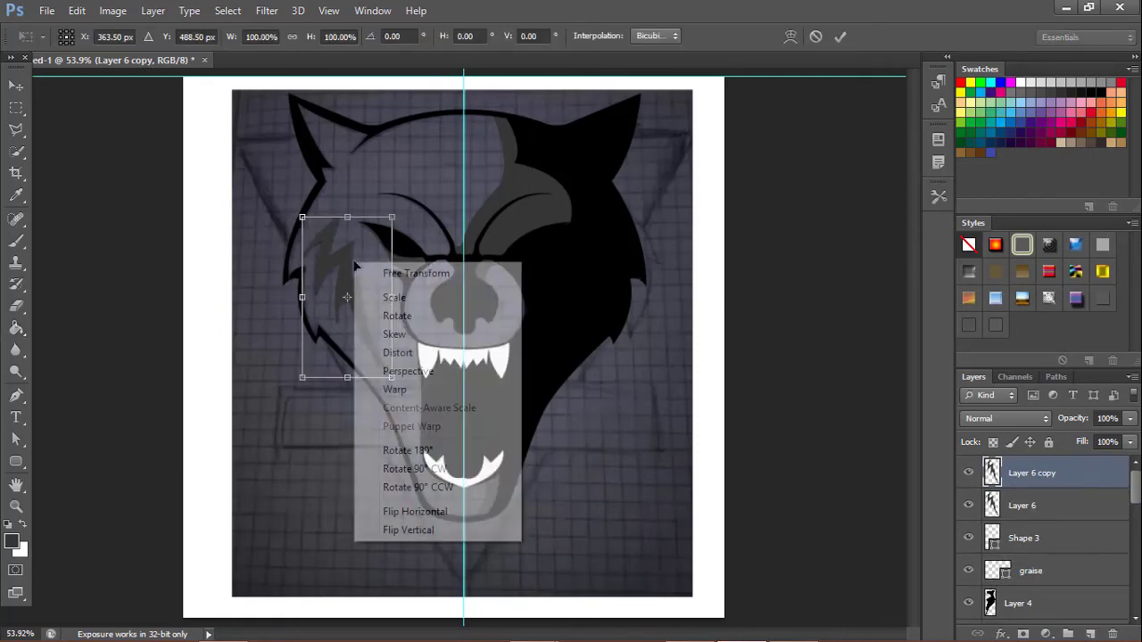
left_click(419, 515)
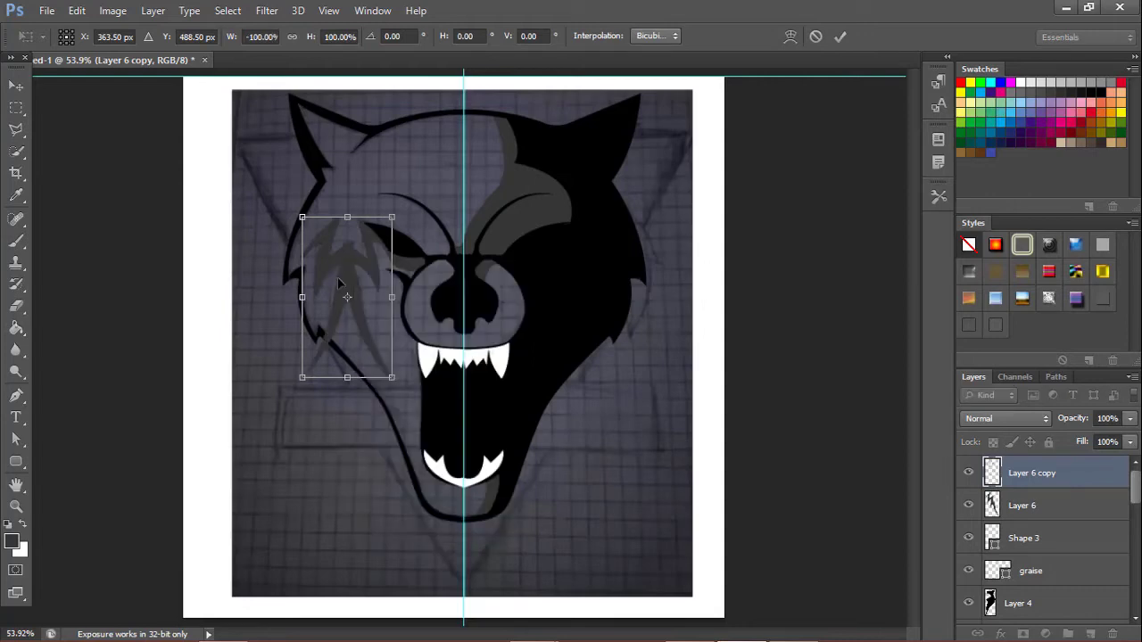
key("g")
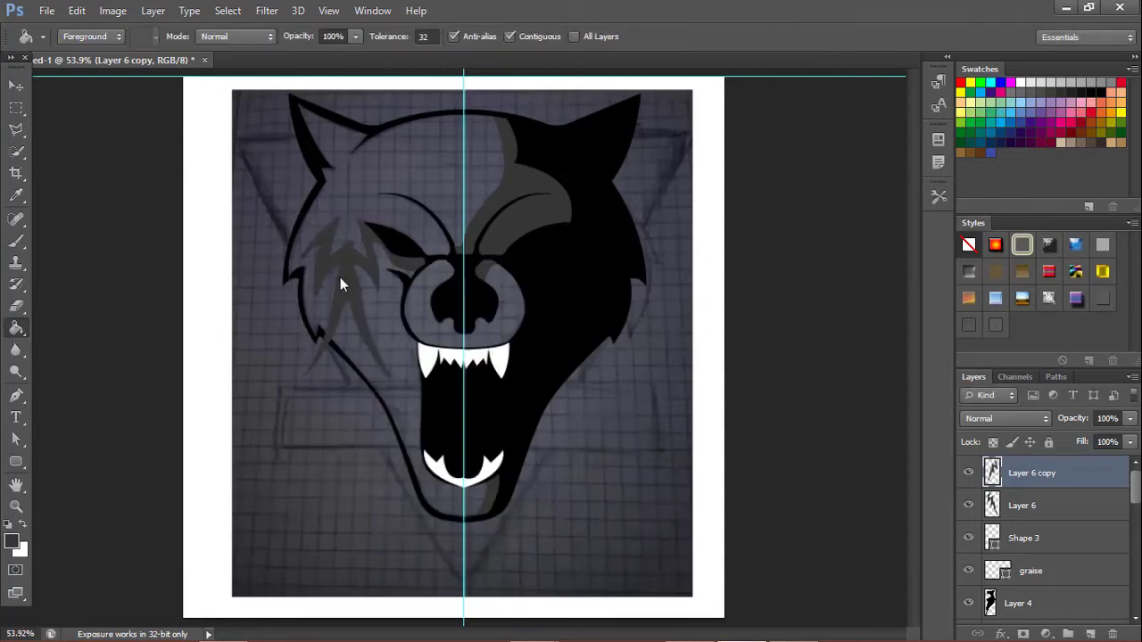
left_click(16, 84)
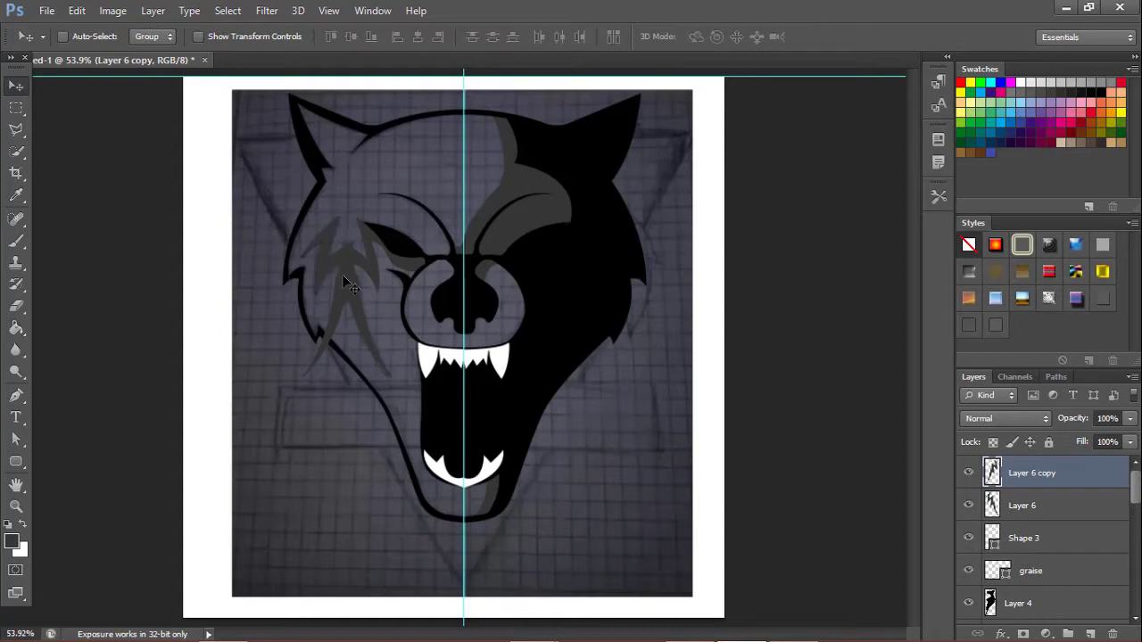
left_click_drag(341, 273, 579, 284)
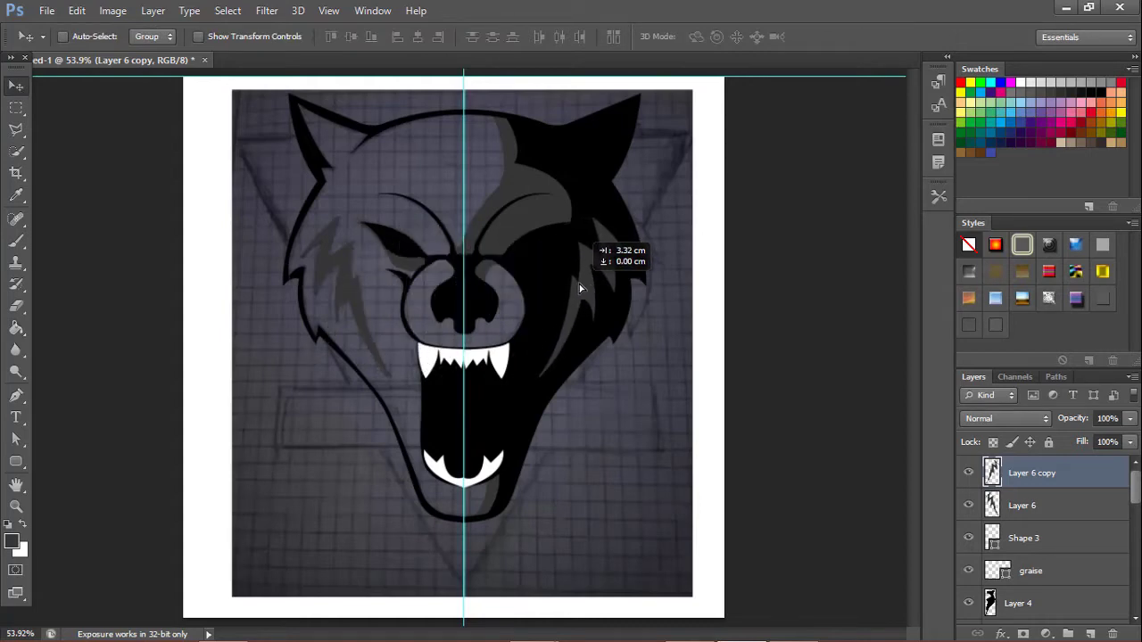
mouse_move(578, 284)
left_mouse_down()
mouse_move(594, 300)
mouse_move(592, 285)
left_mouse_up()
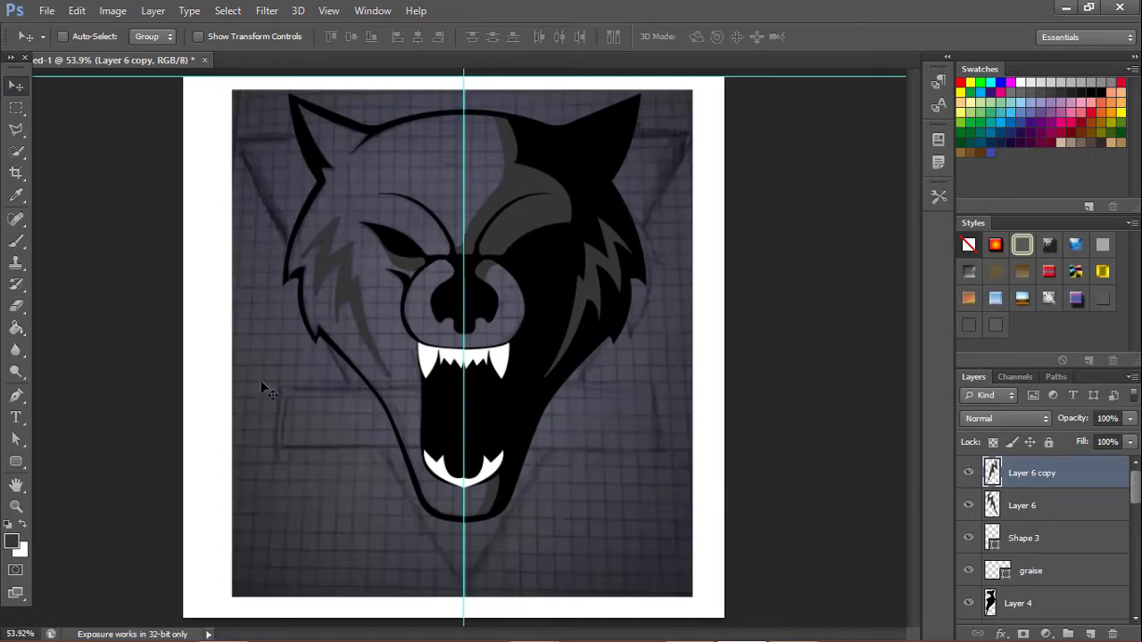
Outline the left ear's inner point and load it as a selection on new Layer 7
left_click(16, 395)
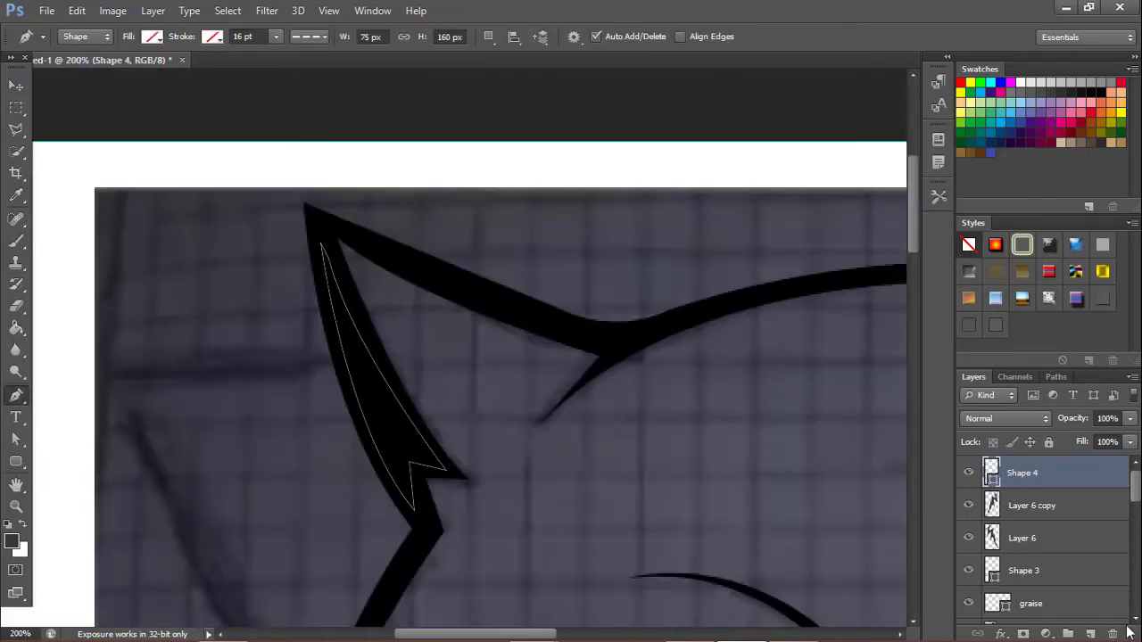
left_click(1090, 633)
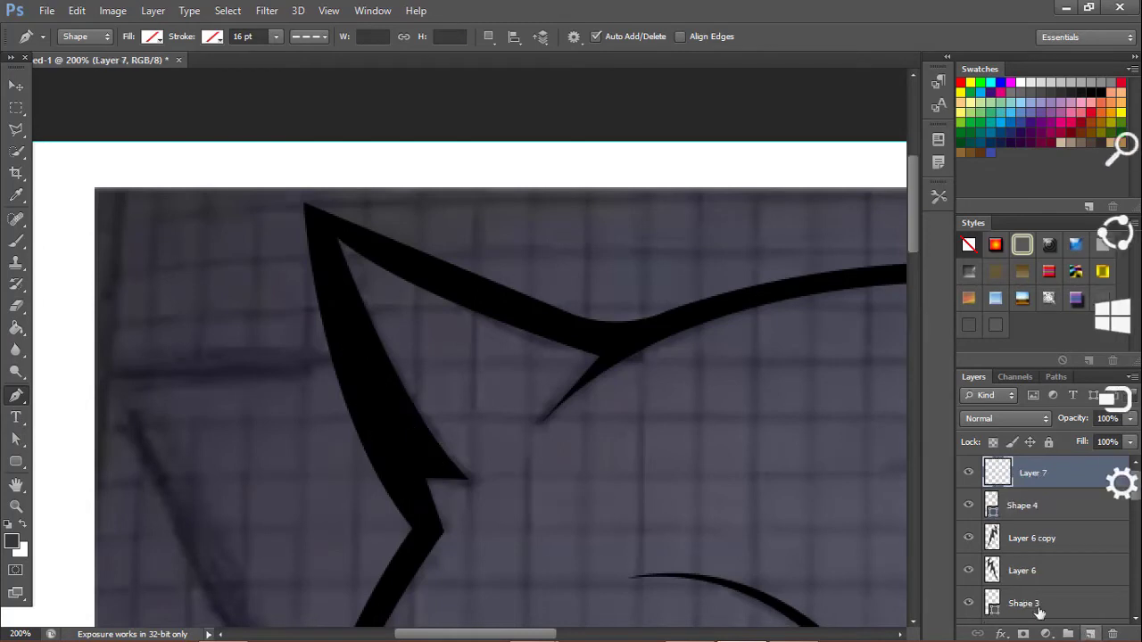
left_click(1037, 518)
left_click(992, 505, "ctrl")
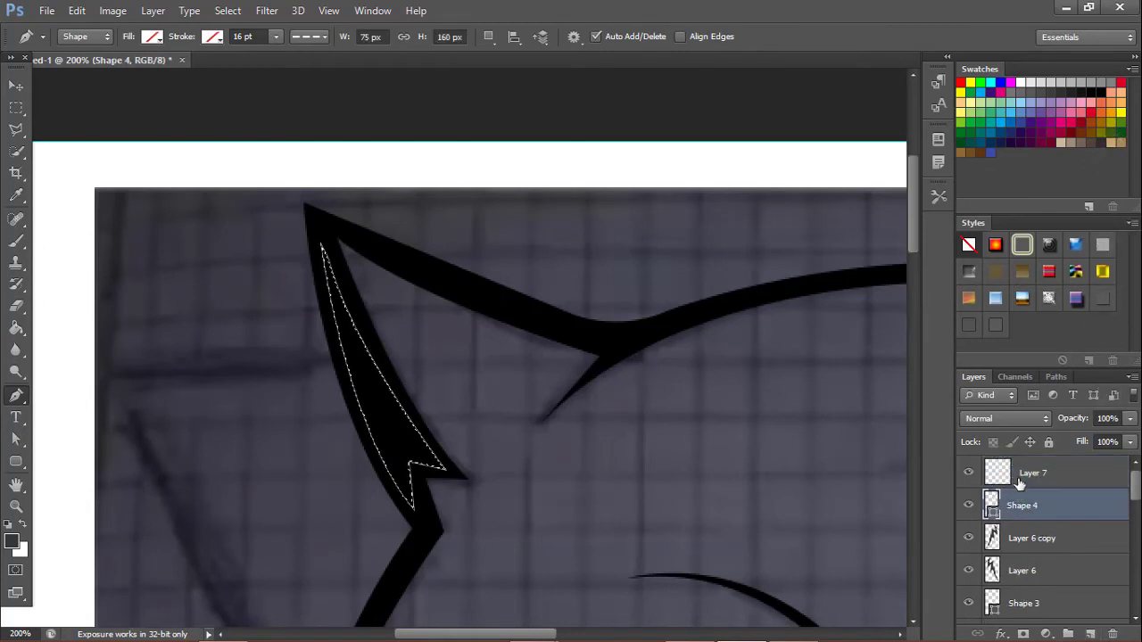
left_click(1020, 477)
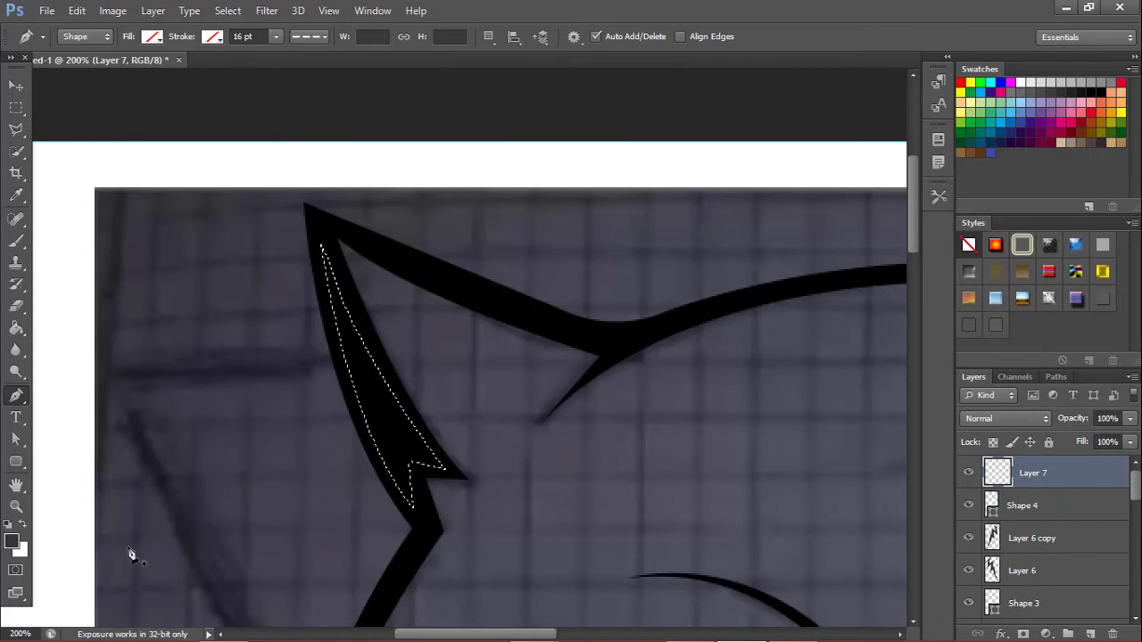
Fill the inner-ear selection dark grey with the Paint Bucket, deselect, and duplicate Layer 7
left_click(17, 327)
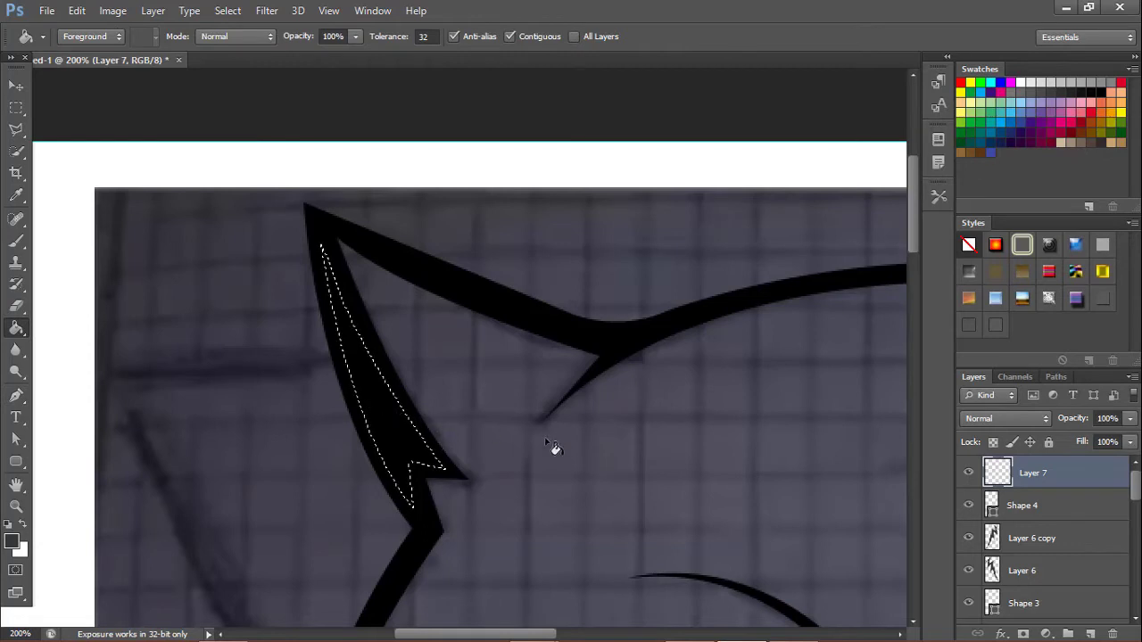
left_click(391, 439)
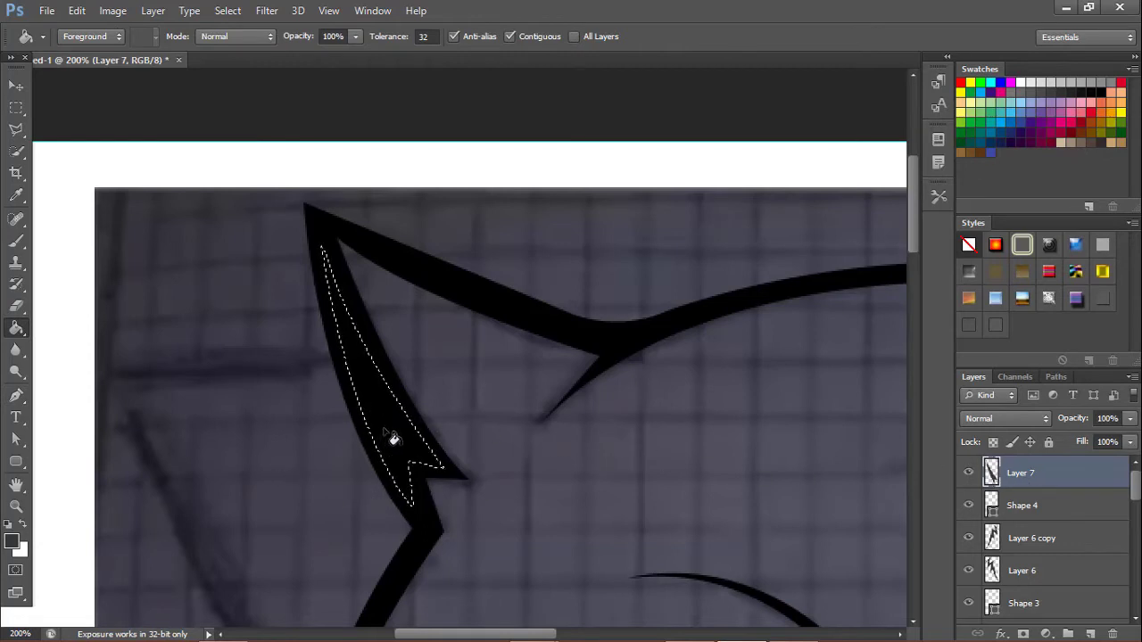
key("ctrl+d")
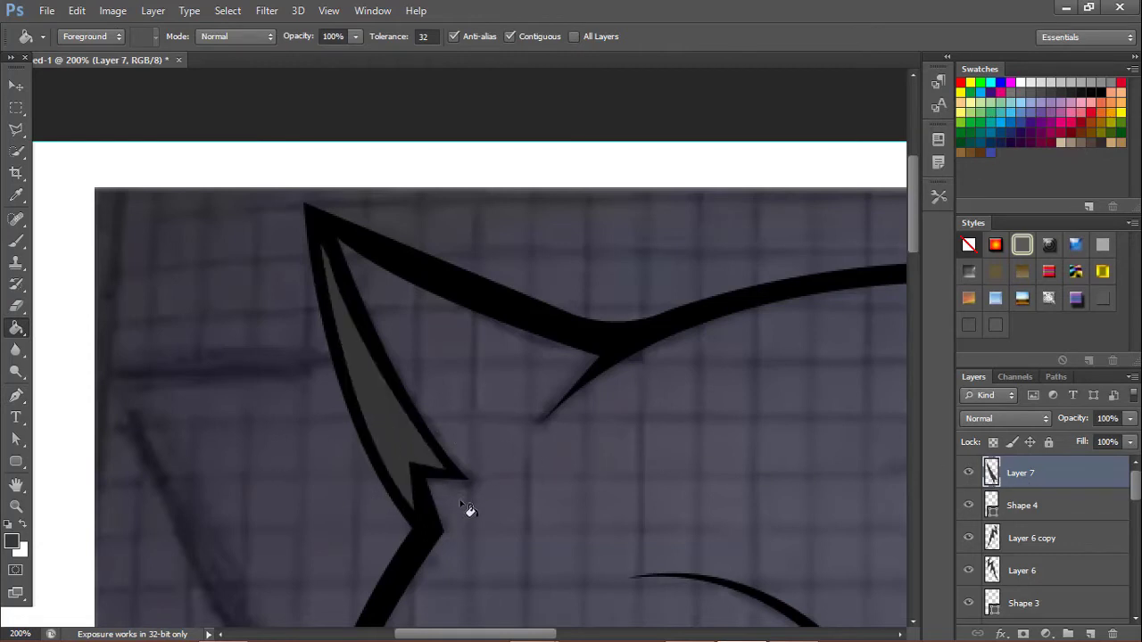
mouse_move(1010, 473)
left_mouse_down()
mouse_move(1083, 471)
mouse_move(1090, 633)
left_mouse_up()
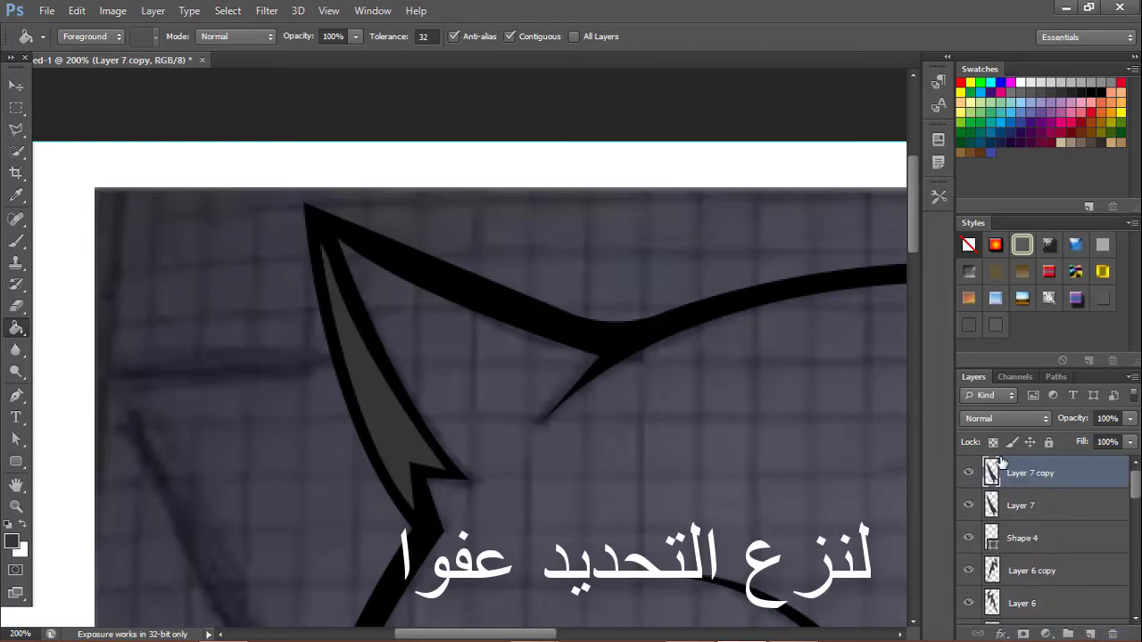
key("ctrl+t")
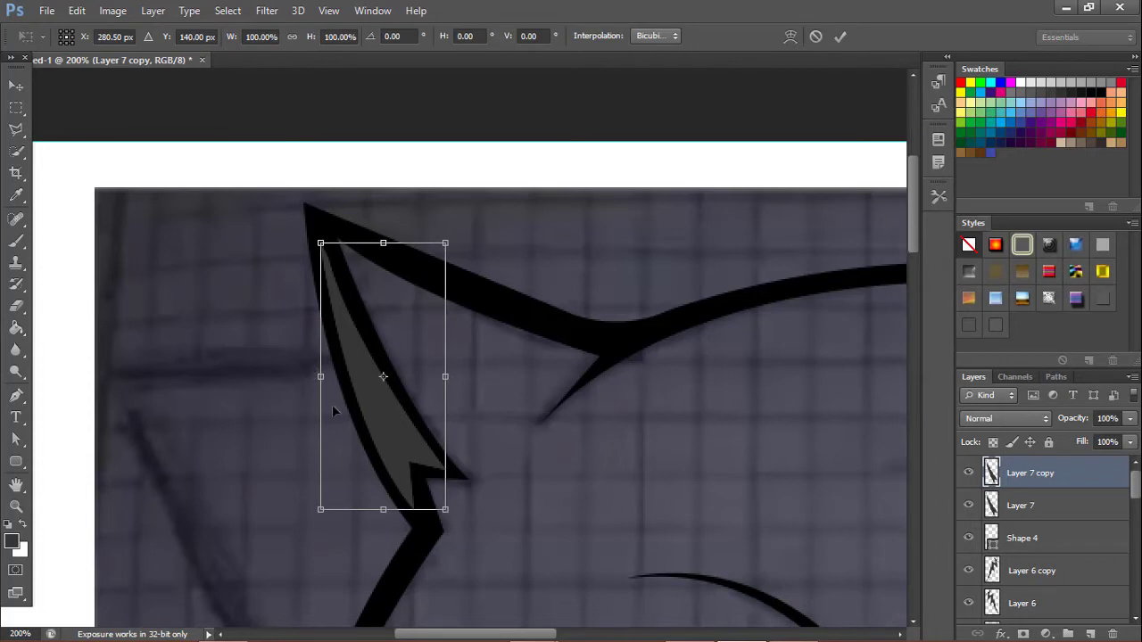
Flip Layer 7 copy horizontally and move it about 4.17 cm right into the wolf's right ear
right_click(379, 416)
left_click(436, 389)
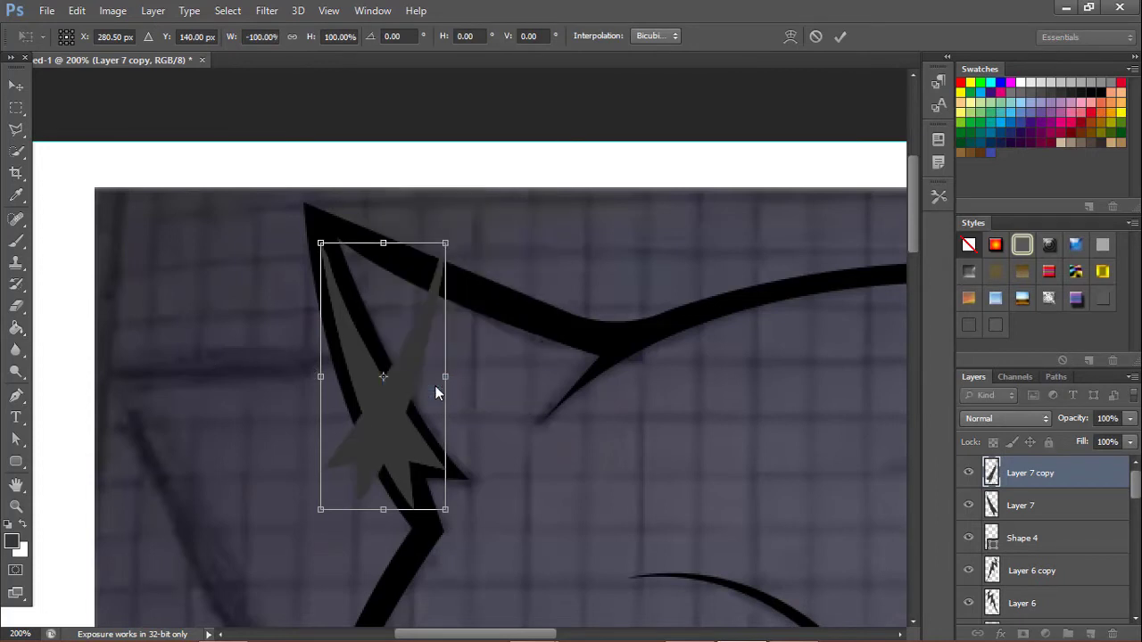
key("Return")
key("g")
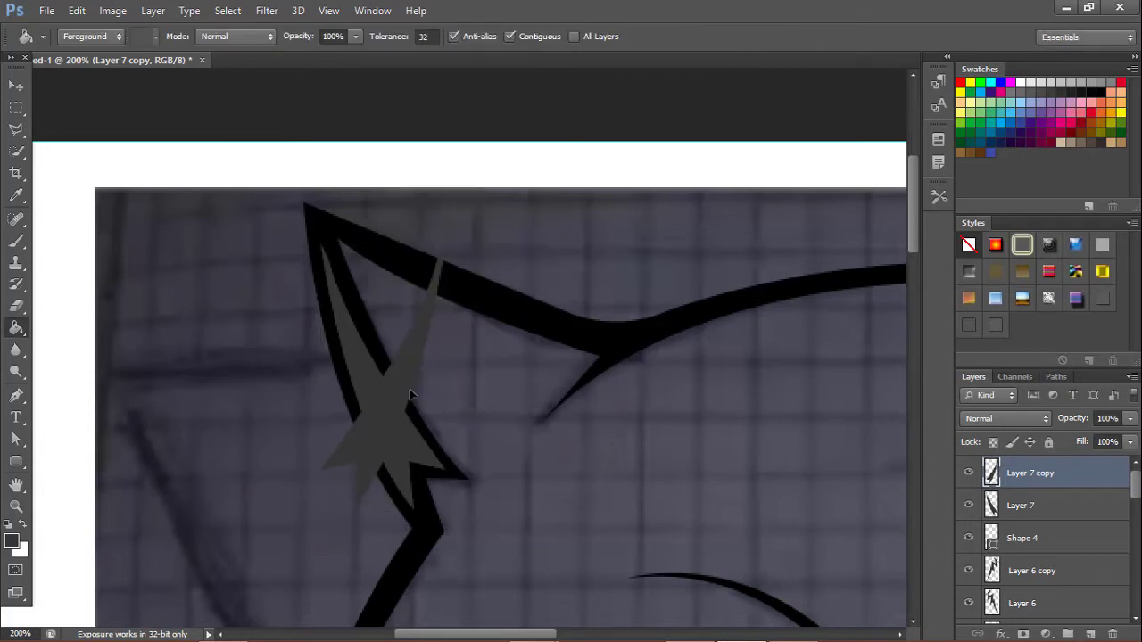
key("ctrl+0")
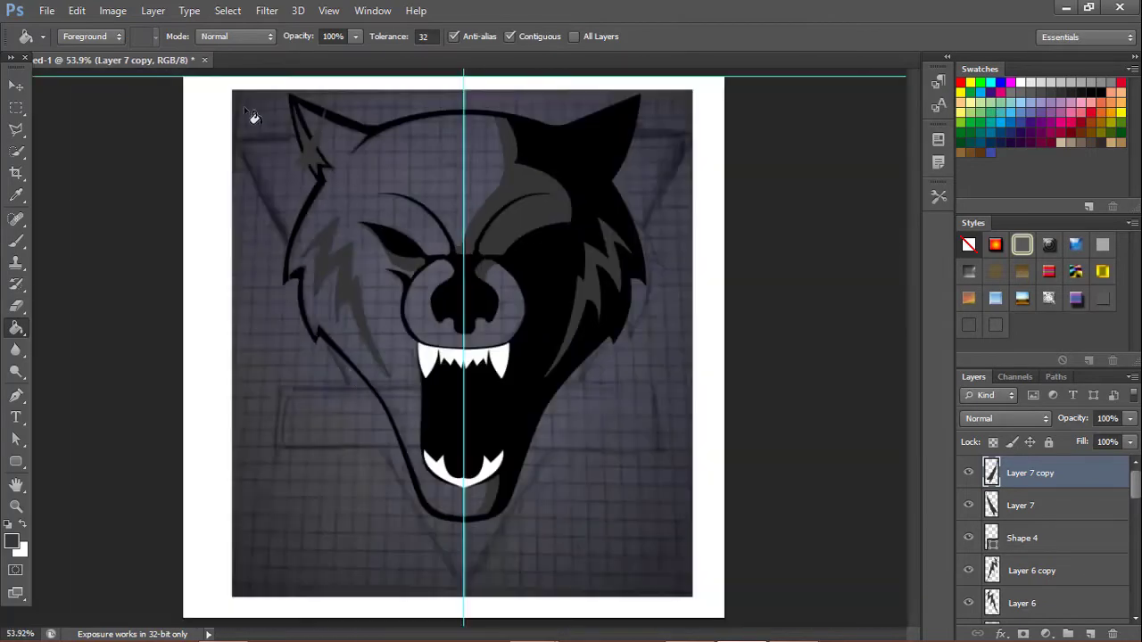
left_click(16, 84)
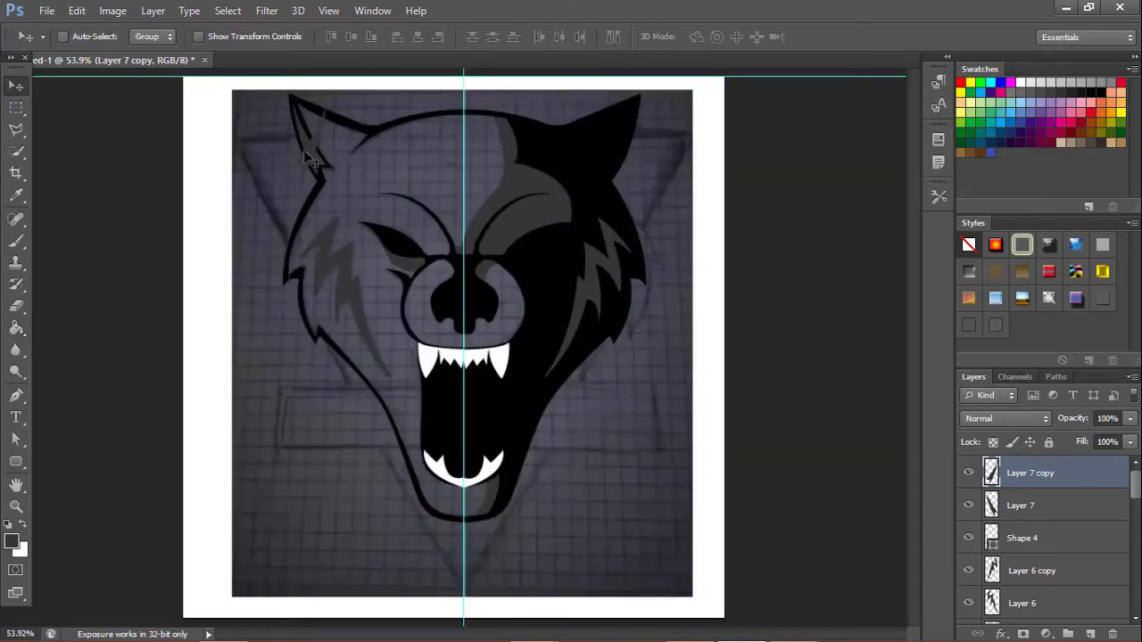
left_click_drag(308, 159, 602, 176)
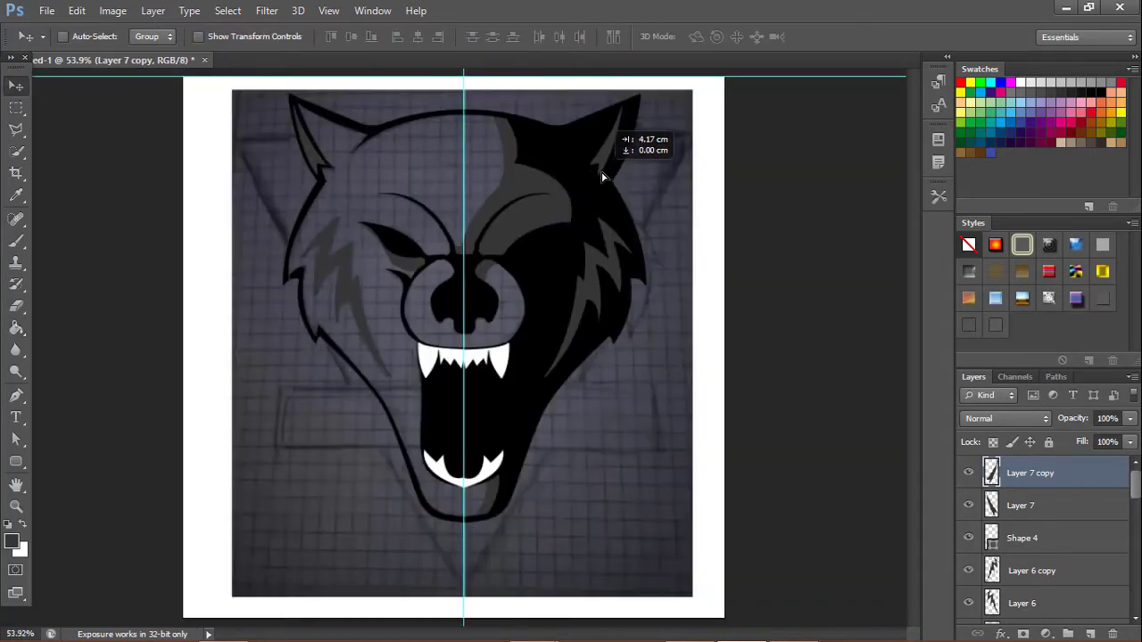
left_click_drag(602, 177, 607, 174)
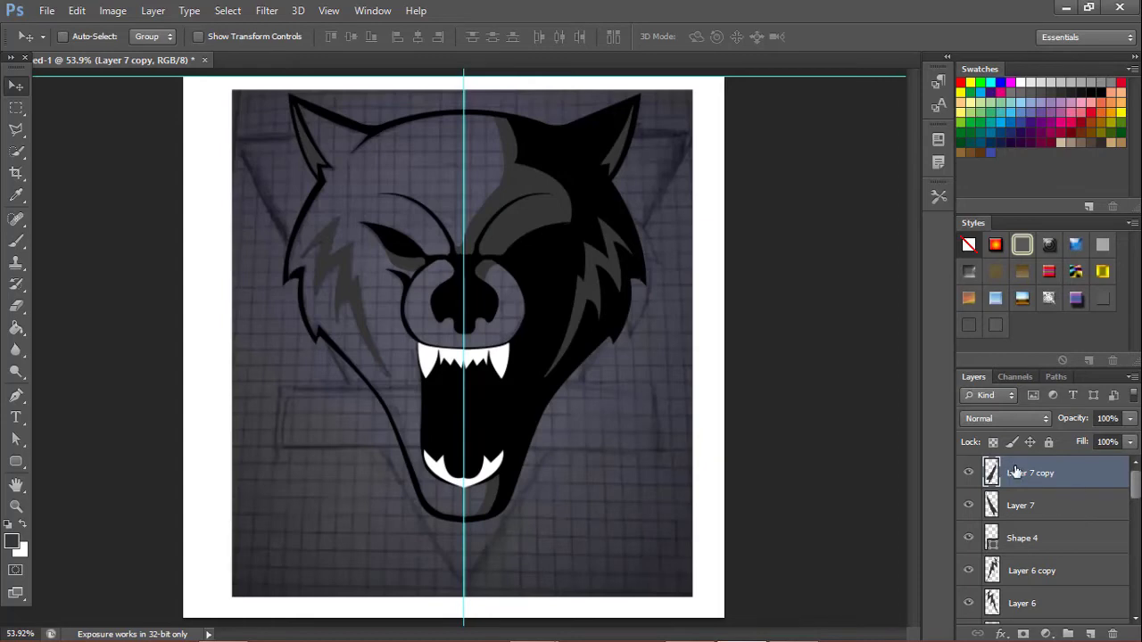
Toggle Layer 6 copy and Layer 7 copy off and on to compare the mirrored pieces
left_click(969, 571)
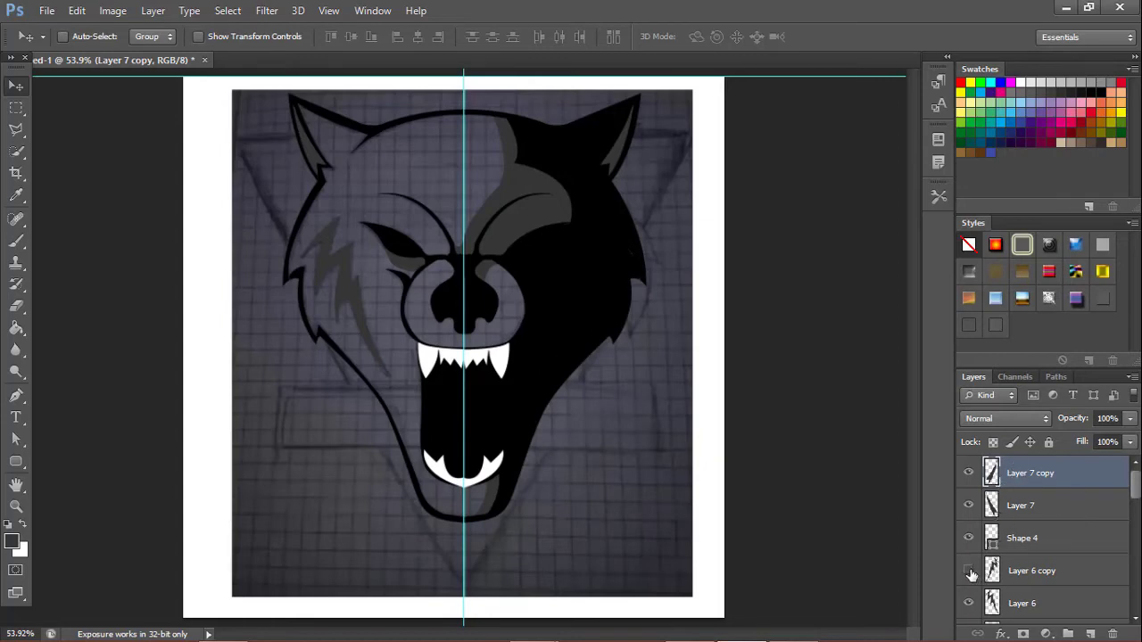
left_click(965, 473)
left_click(965, 472)
left_click(968, 571)
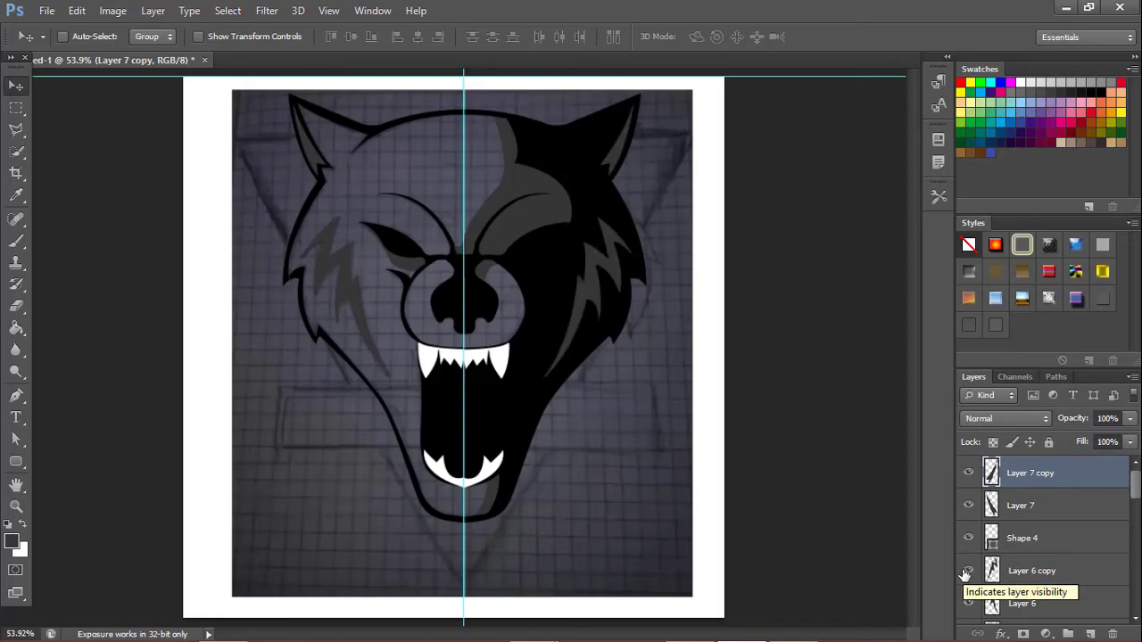
Hide the face design copy and face design layers
scroll(1031, 556, "down", 2)
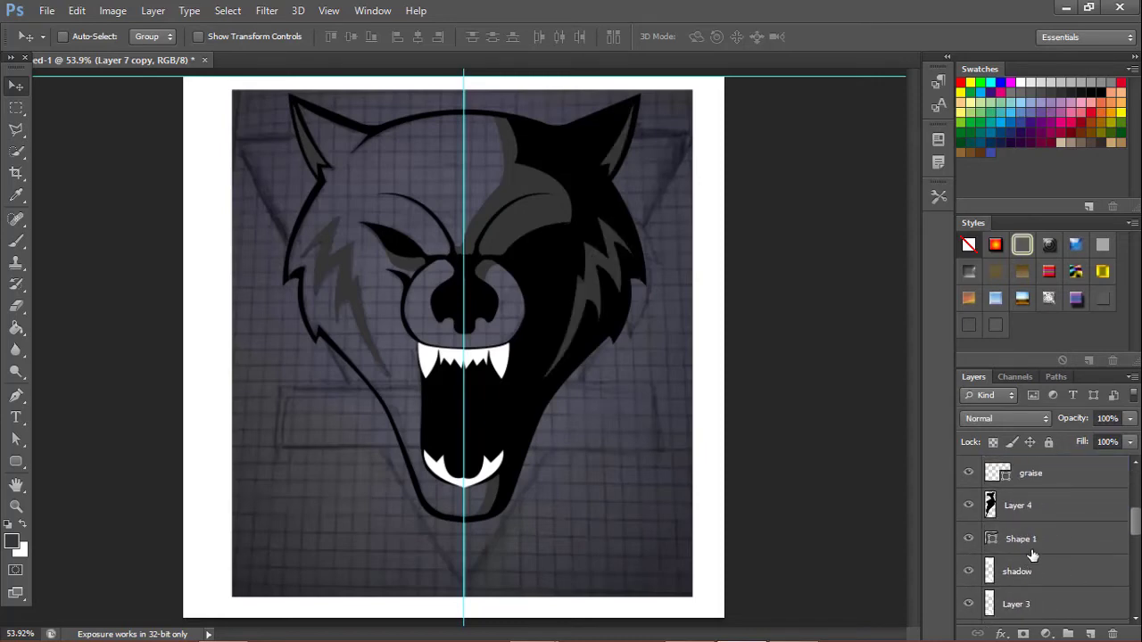
scroll(1031, 556, "down", 2)
scroll(1028, 555, "down", 2)
scroll(1025, 555, "down", 2)
scroll(1025, 555, "down", 3)
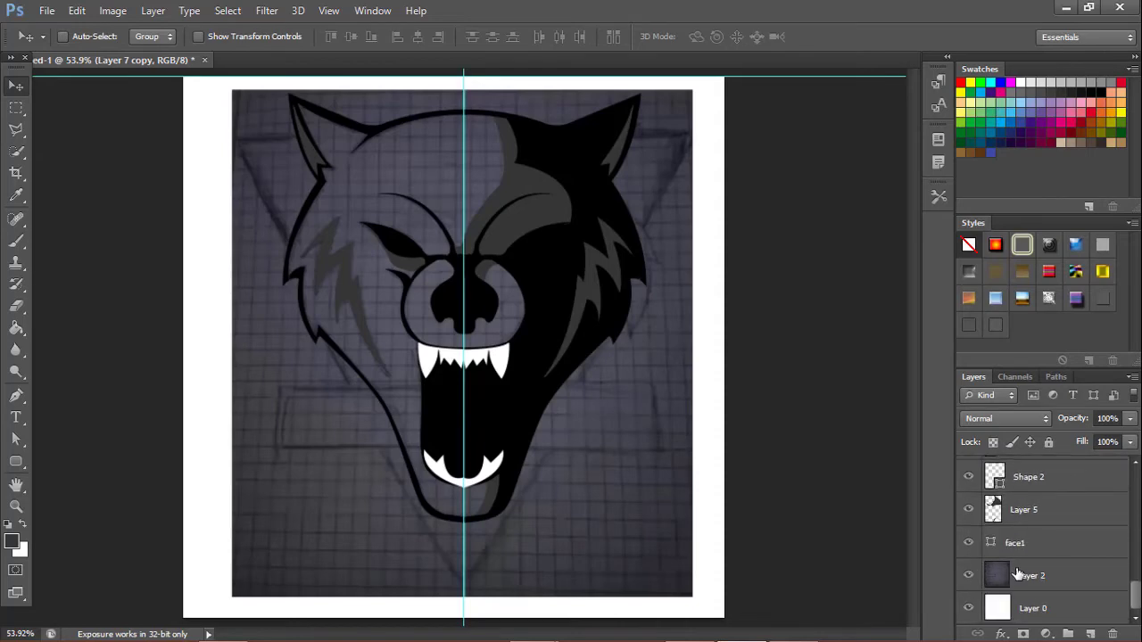
left_click(1025, 576)
scroll(1020, 568, "up", 2)
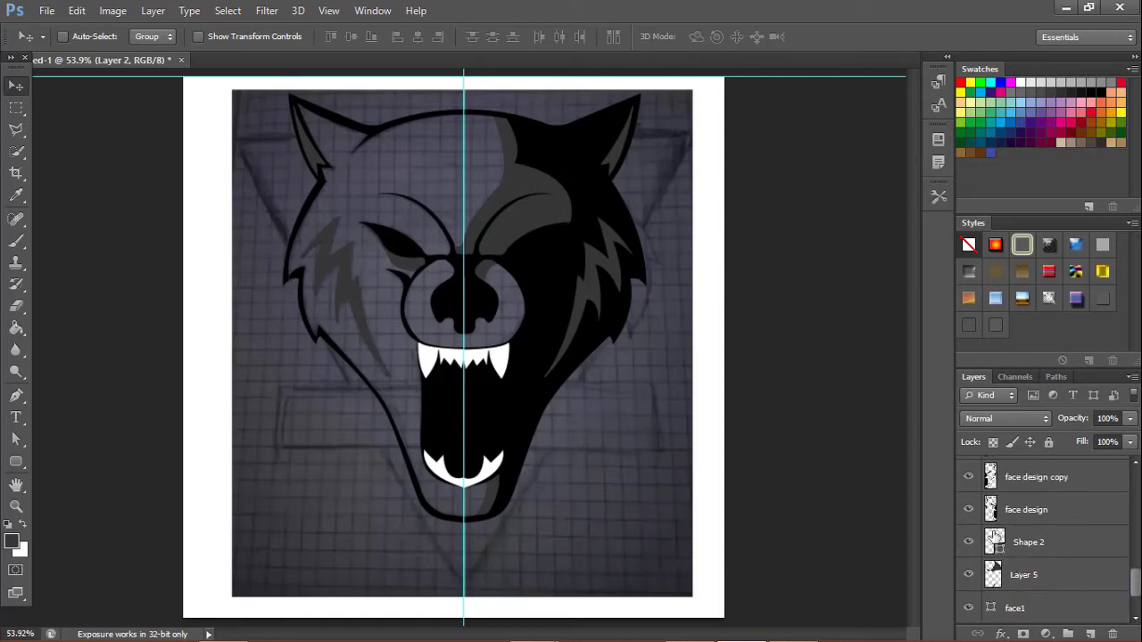
left_click(966, 478)
left_click(966, 510)
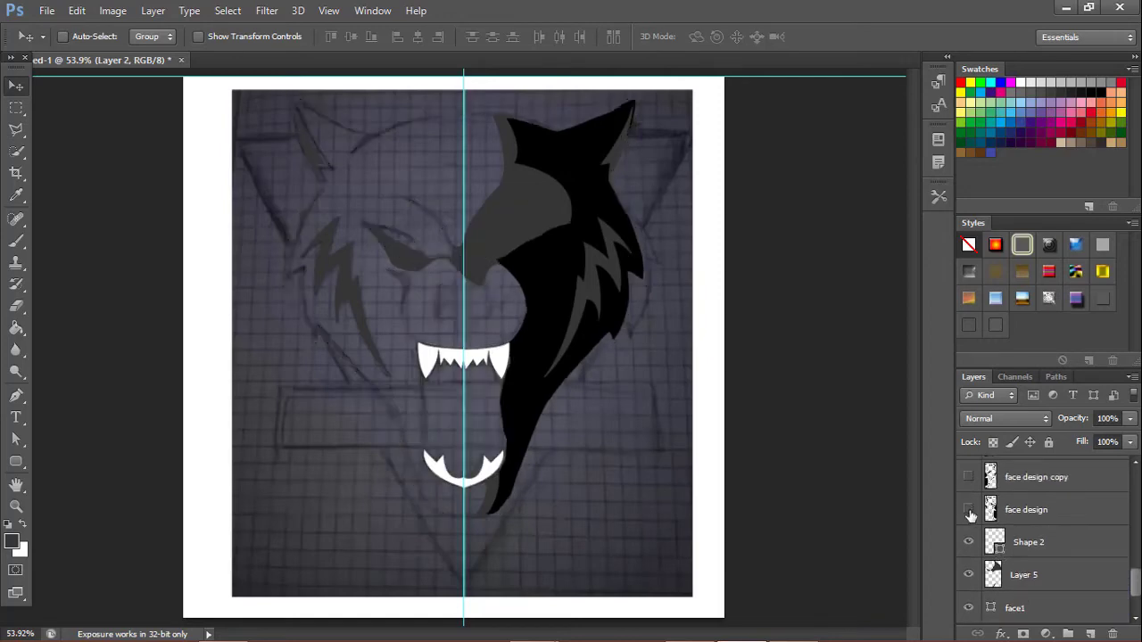
scroll(1025, 553, "down", 2)
Trace a shape path around the wolf's left eye with the Pen tool
key("p")
scroll(380, 232, "up", 3)
left_click_drag(382, 214, 405, 223)
left_click(450, 239)
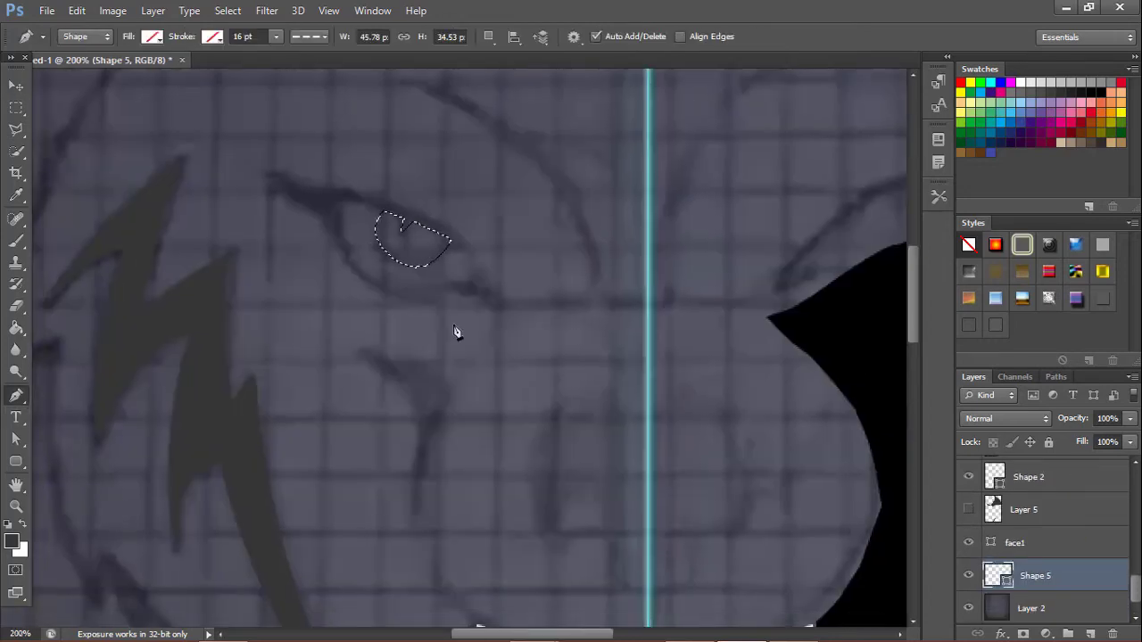
scroll(1017, 508, "up", 3)
scroll(1017, 509, "up", 3)
scroll(1017, 508, "up", 5)
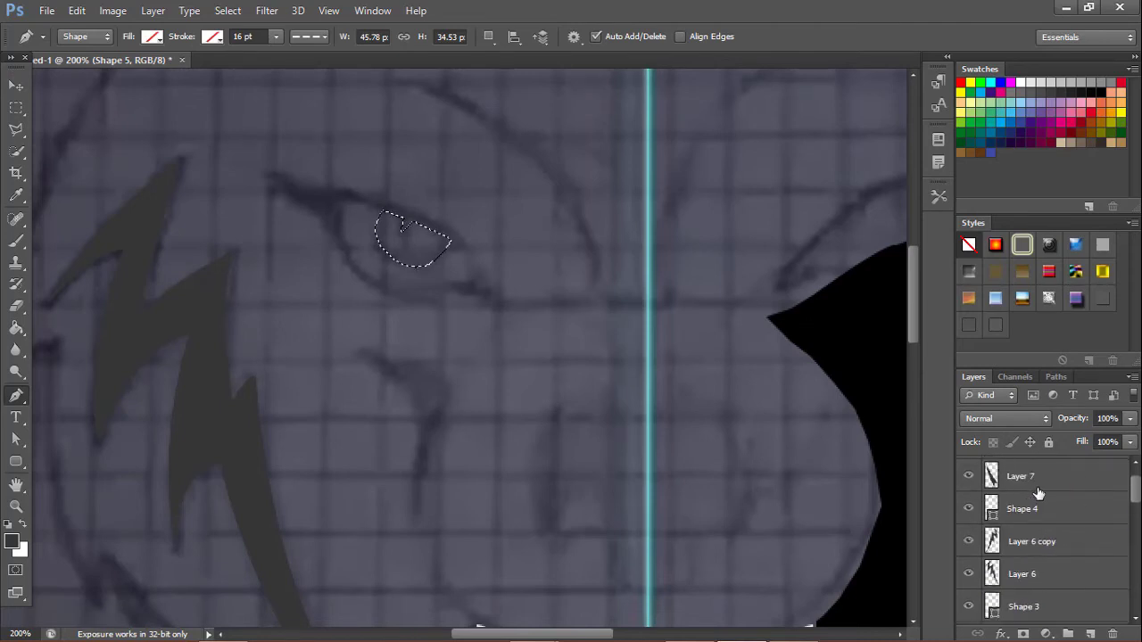
scroll(1034, 486, "up", 1)
Add a new layer, duplicate the red eye layer for the right eye, and group the layers into Group 1
left_click(1035, 474)
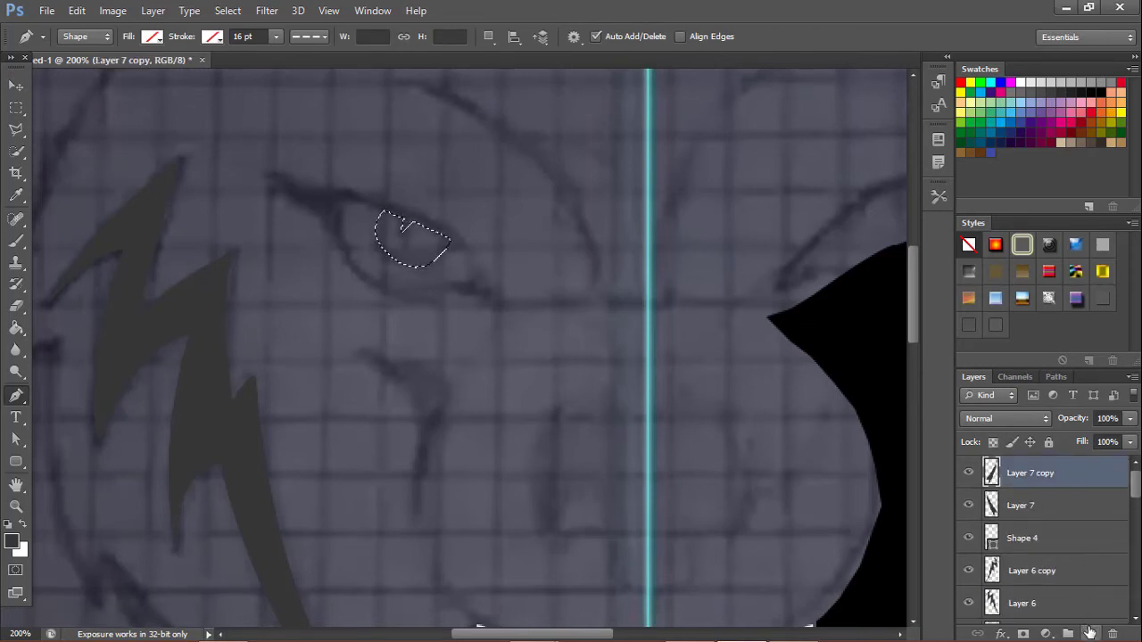
left_click(1088, 632)
key("e")
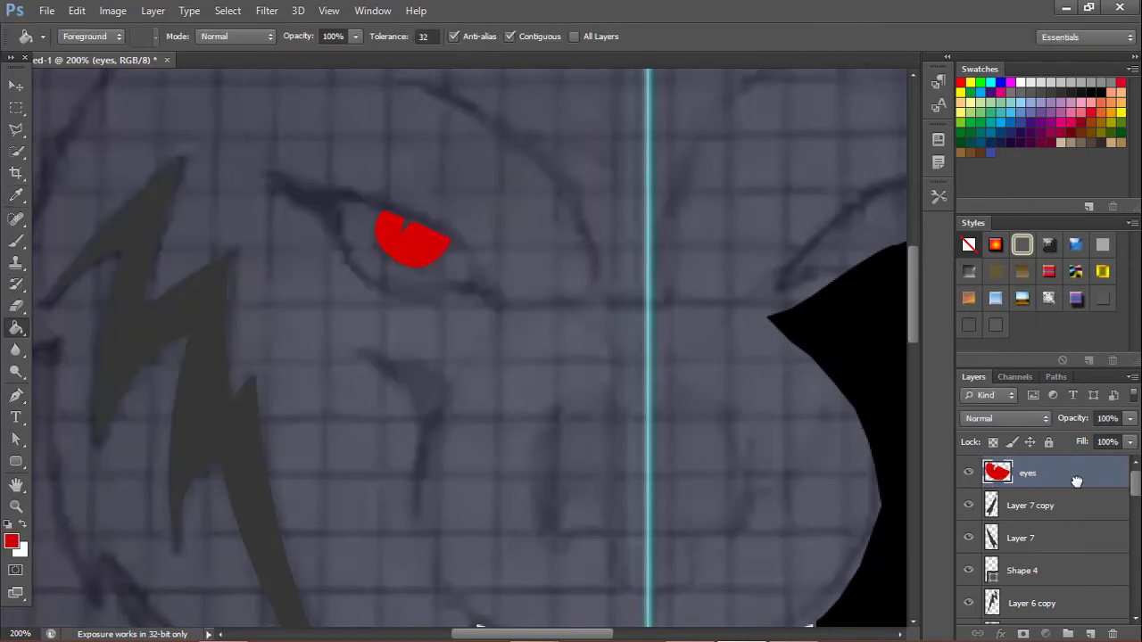
left_click_drag(1076, 477, 1092, 633)
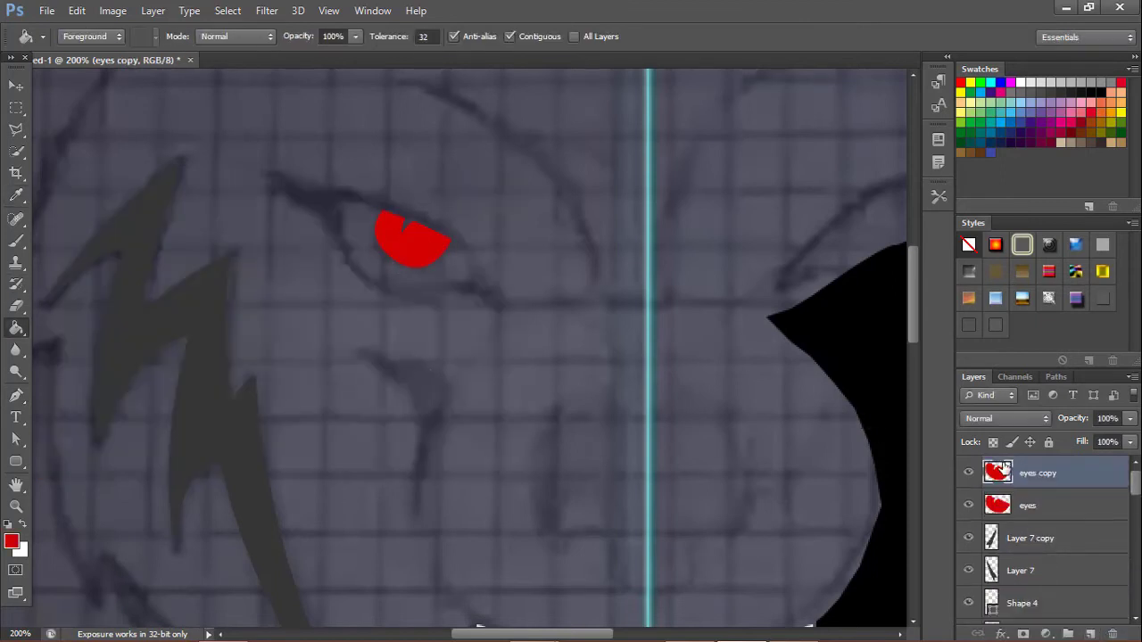
key("ctrl+t")
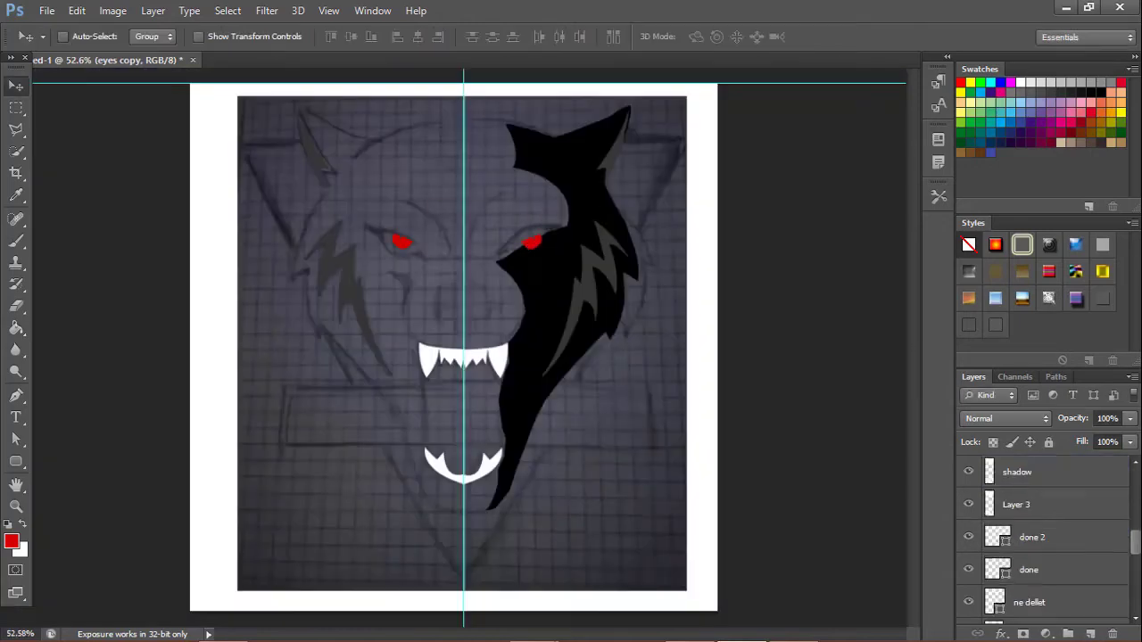
key("ctrl+g")
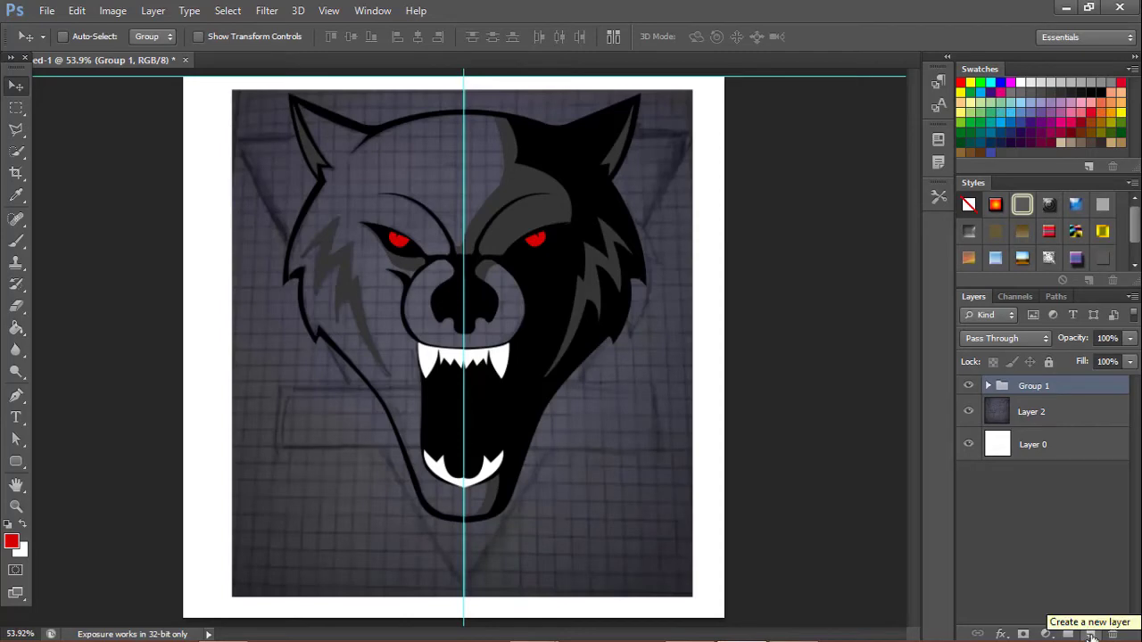
Add an empty layer above Group 1, make white the painting colour, and expand Group 1
left_click(1090, 635)
left_click(24, 526)
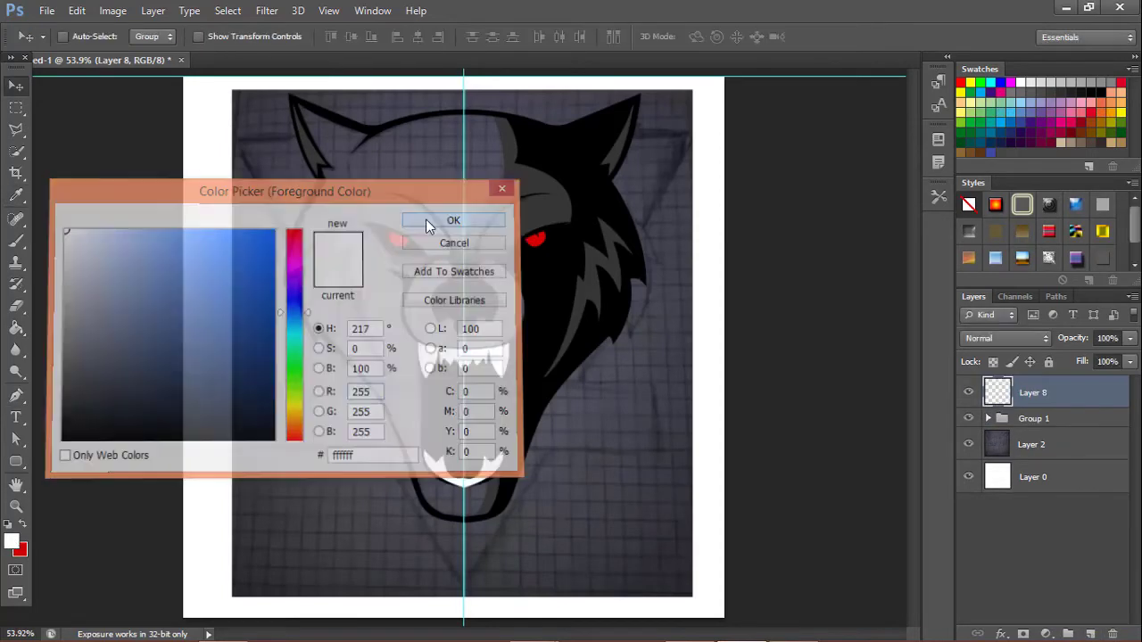
left_click(1001, 419)
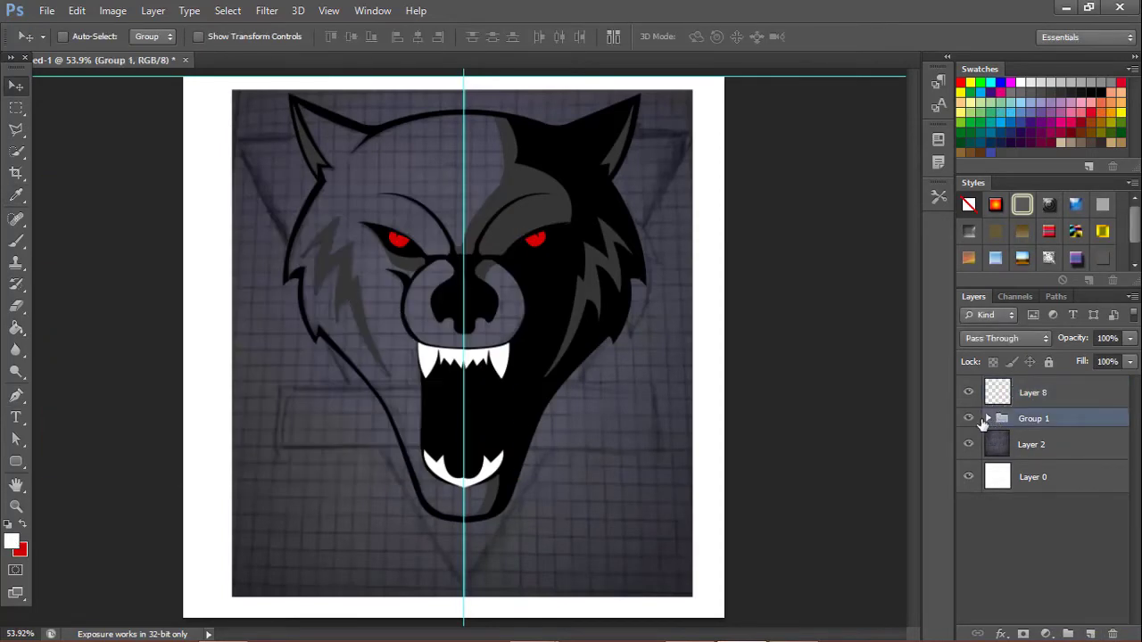
left_click(987, 418)
Add another empty layer directly above the sketch Layer 2
scroll(1059, 553, "down", 2)
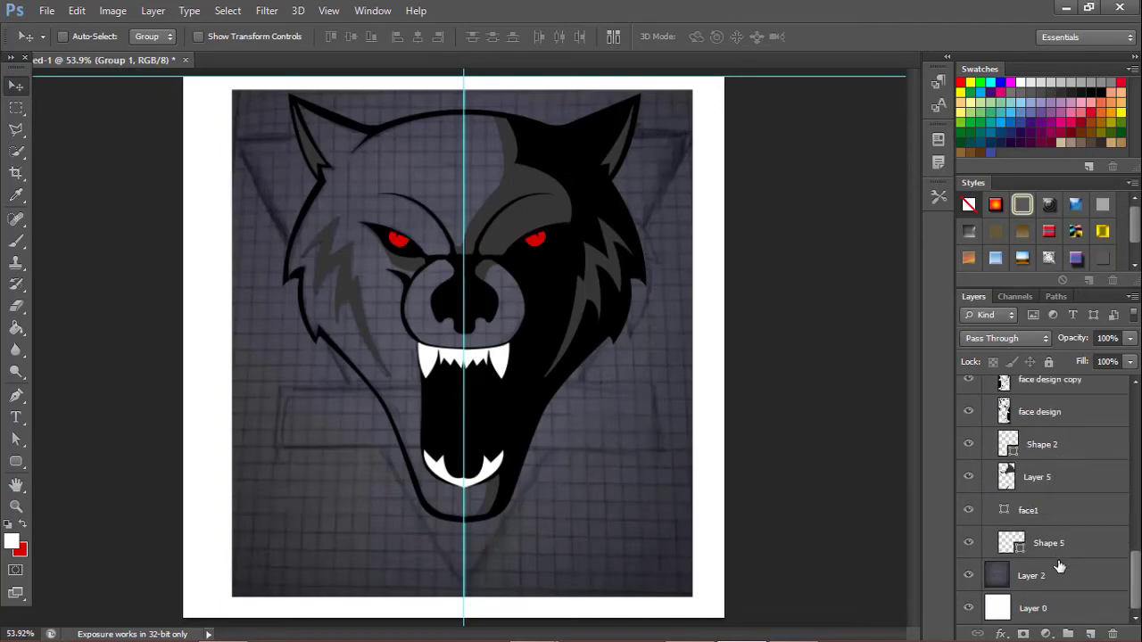
left_click(1062, 575)
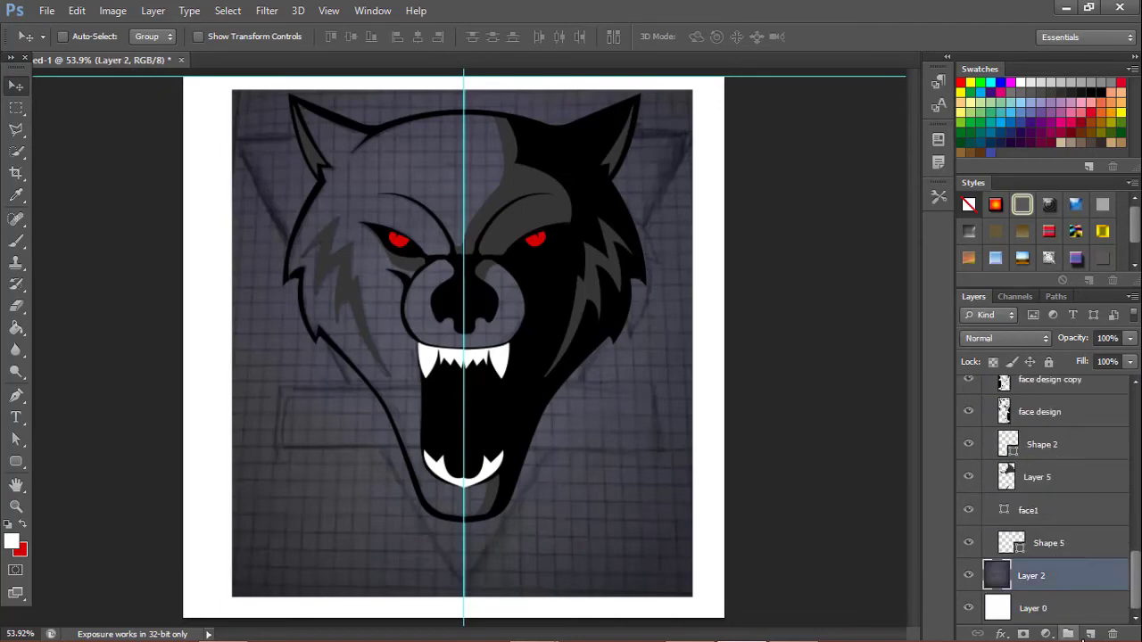
left_click(1102, 624)
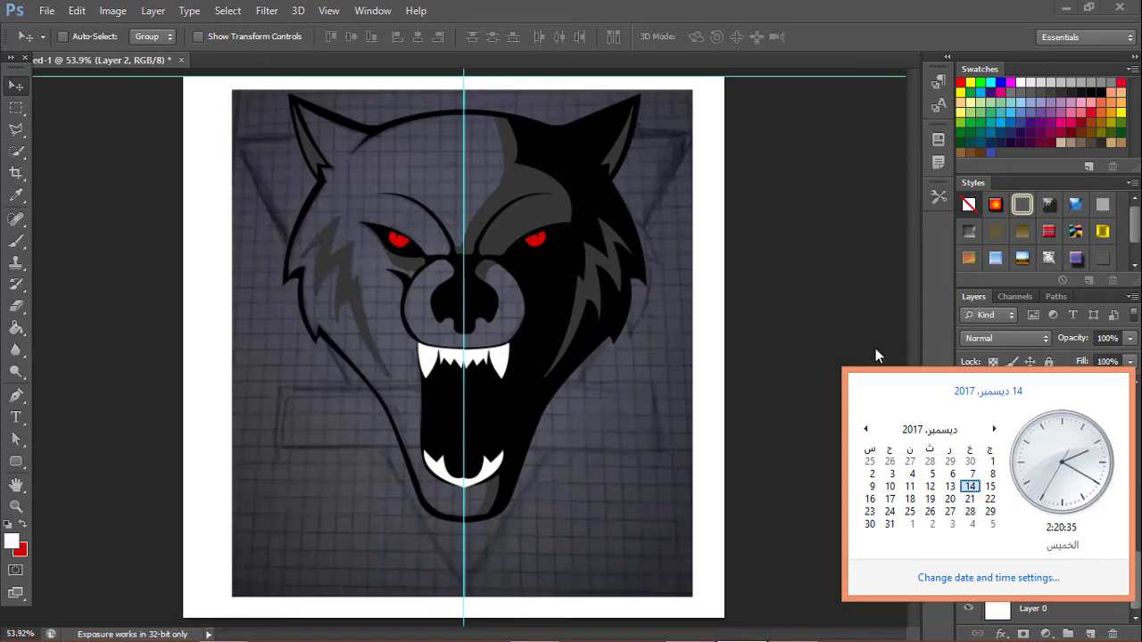
left_click(860, 324)
left_click(1092, 634)
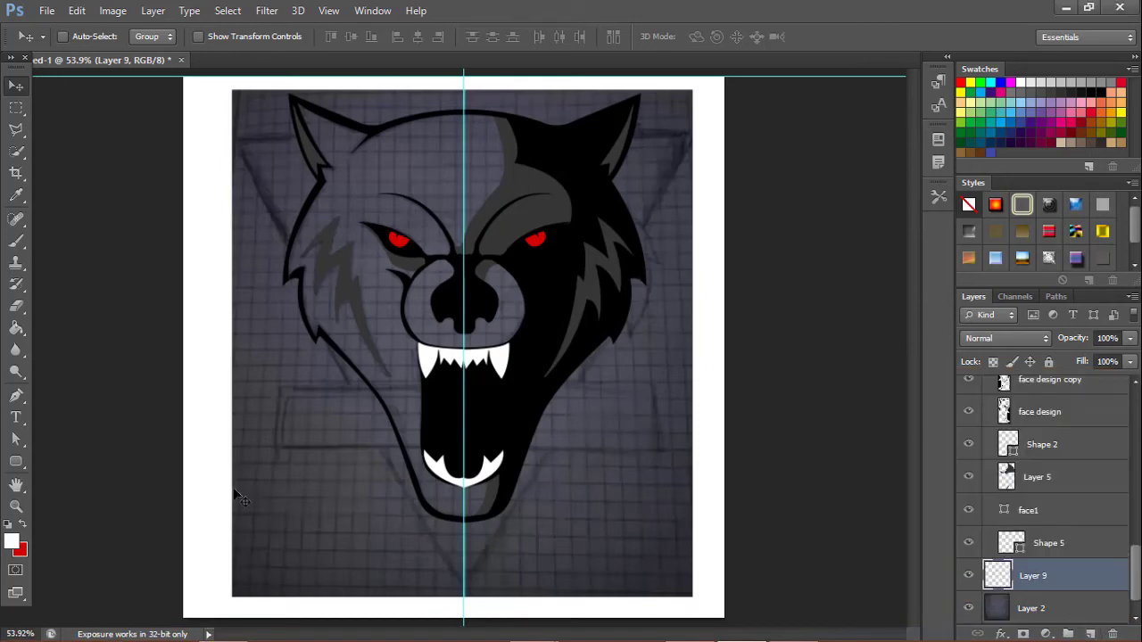
left_click(17, 398)
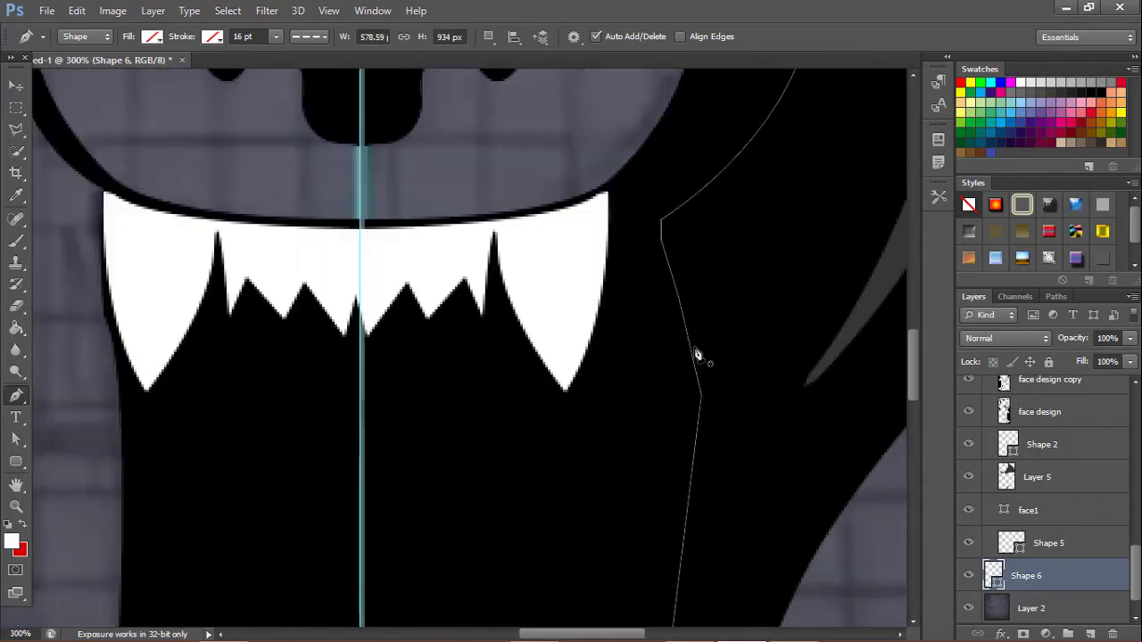
Turn the traced head outline into a selection, fill it white on new Layer 9, and deselect
key("ctrl+Return")
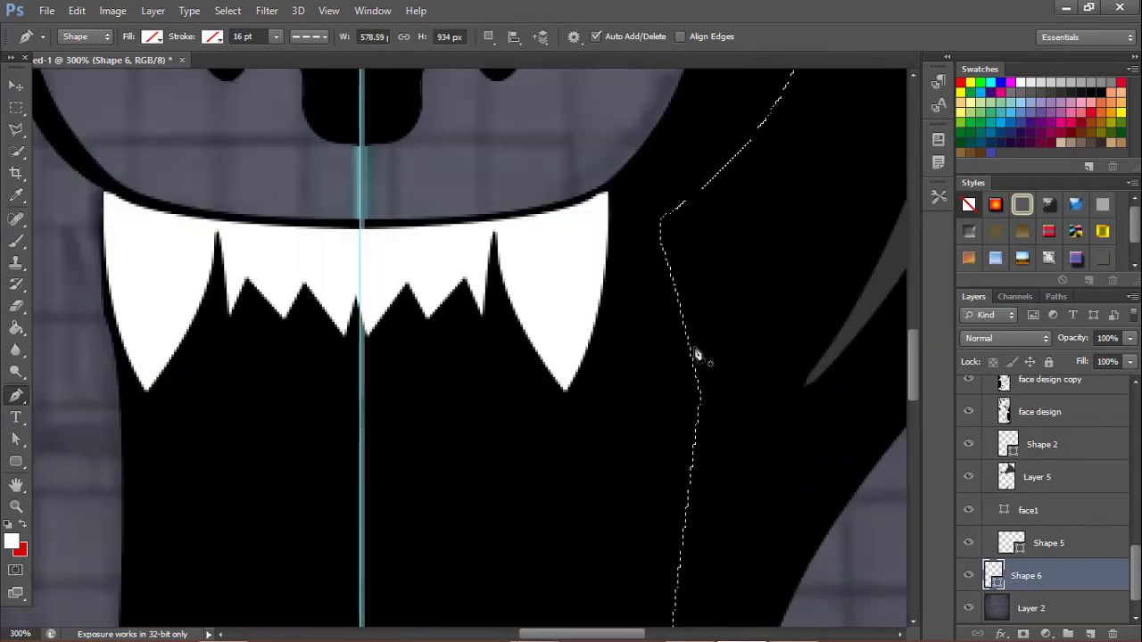
left_click(1090, 634)
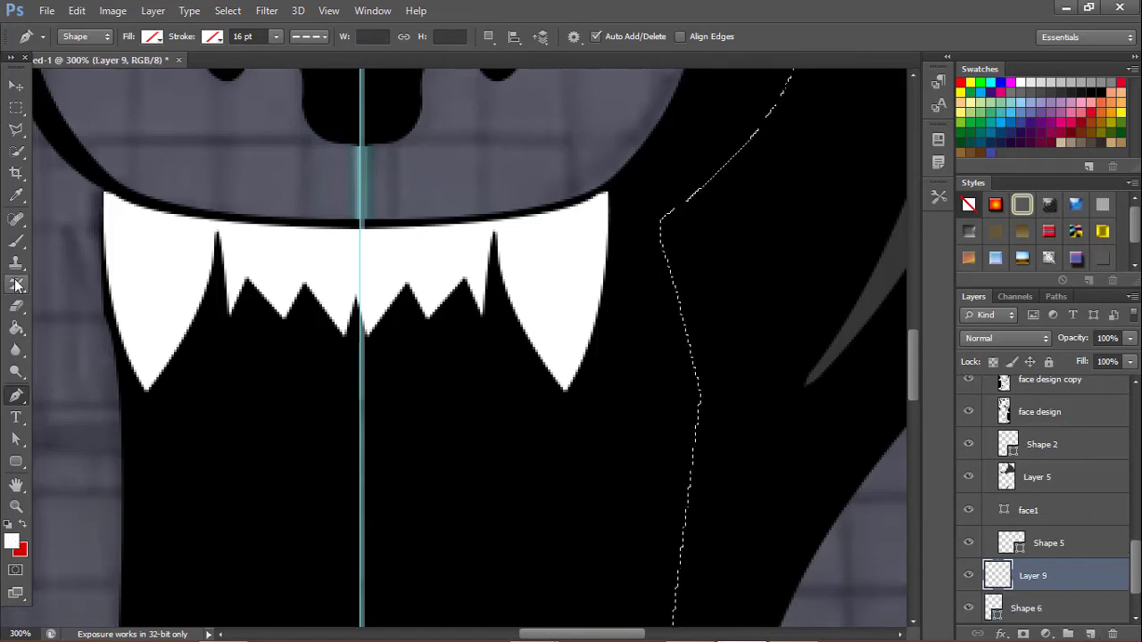
left_click_drag(16, 305, 32, 323)
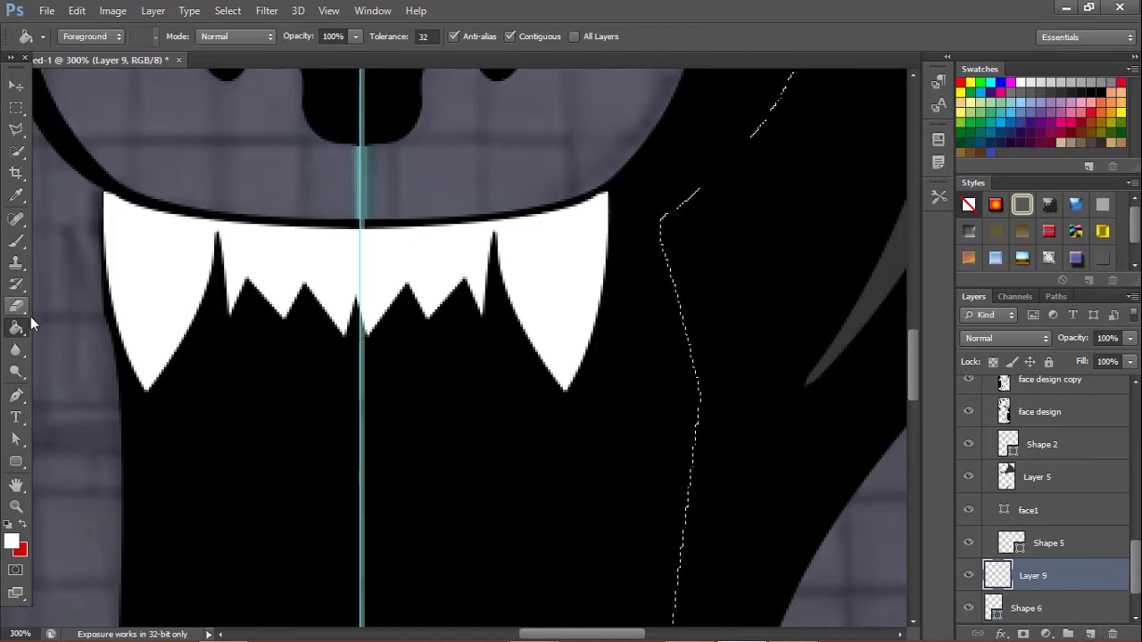
left_click(81, 305)
key("ctrl+0")
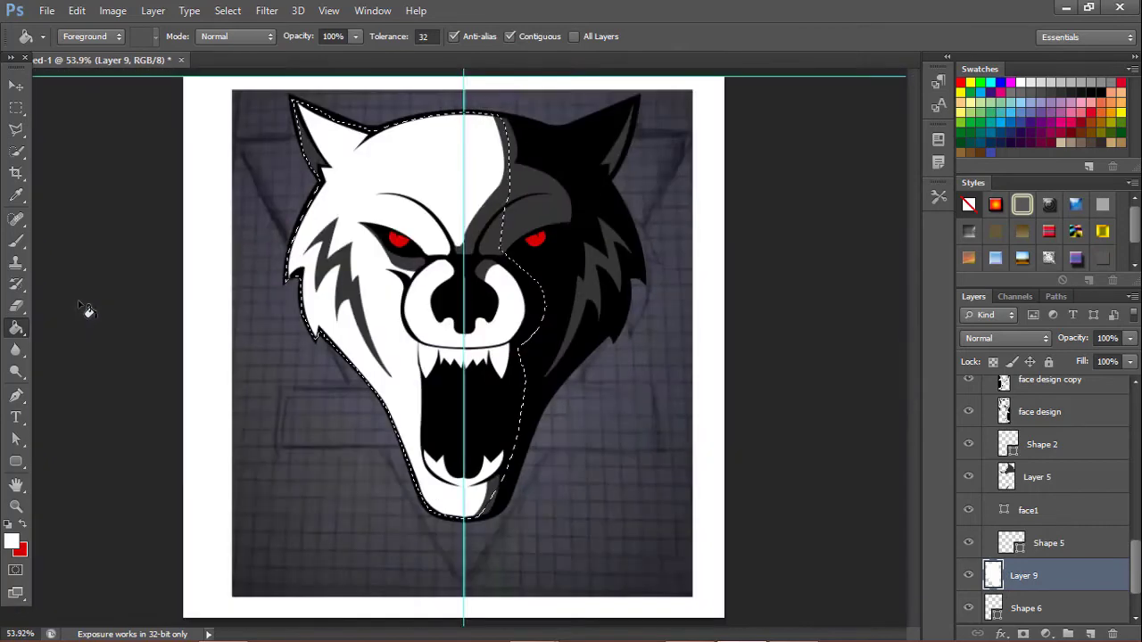
key("ctrl+d")
scroll(1135, 580, "down", 2)
Hide empty Layer 8 and move the layers from eyes copy to Shape 6 into Group 1
left_click(1066, 545)
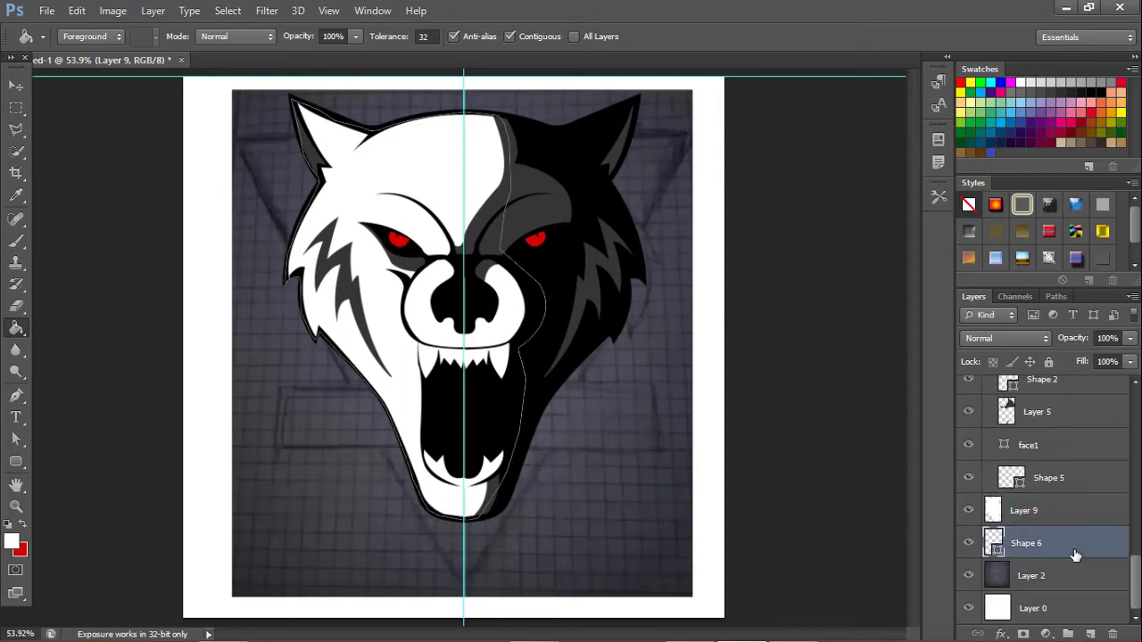
scroll(1044, 535, "up", 3)
scroll(1035, 526, "up", 3)
scroll(1026, 519, "up", 3)
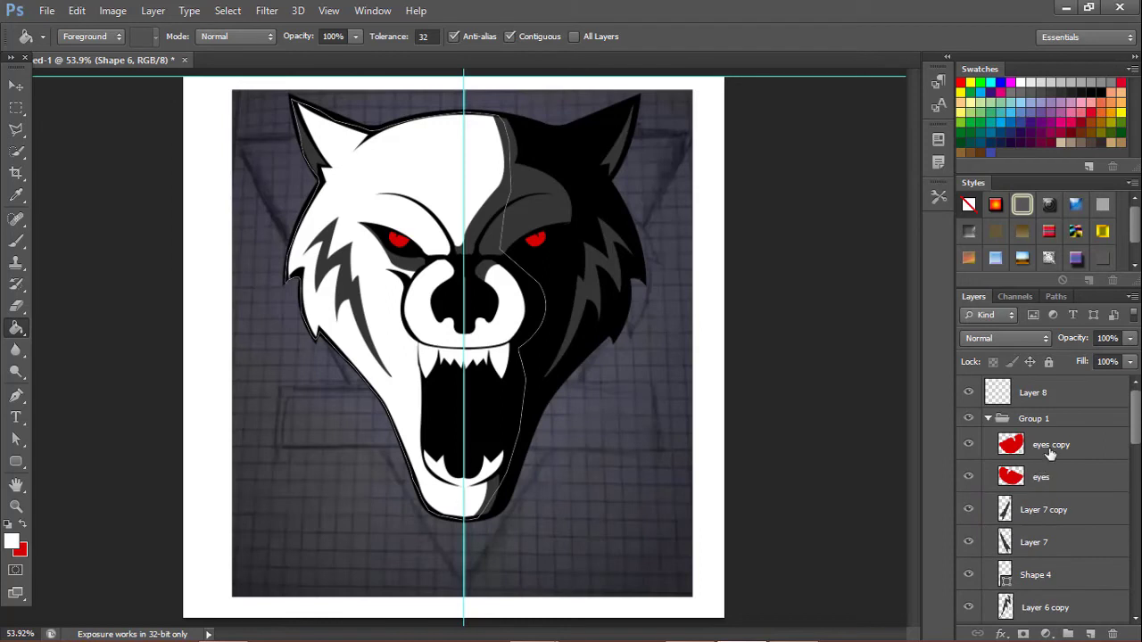
left_click(966, 393)
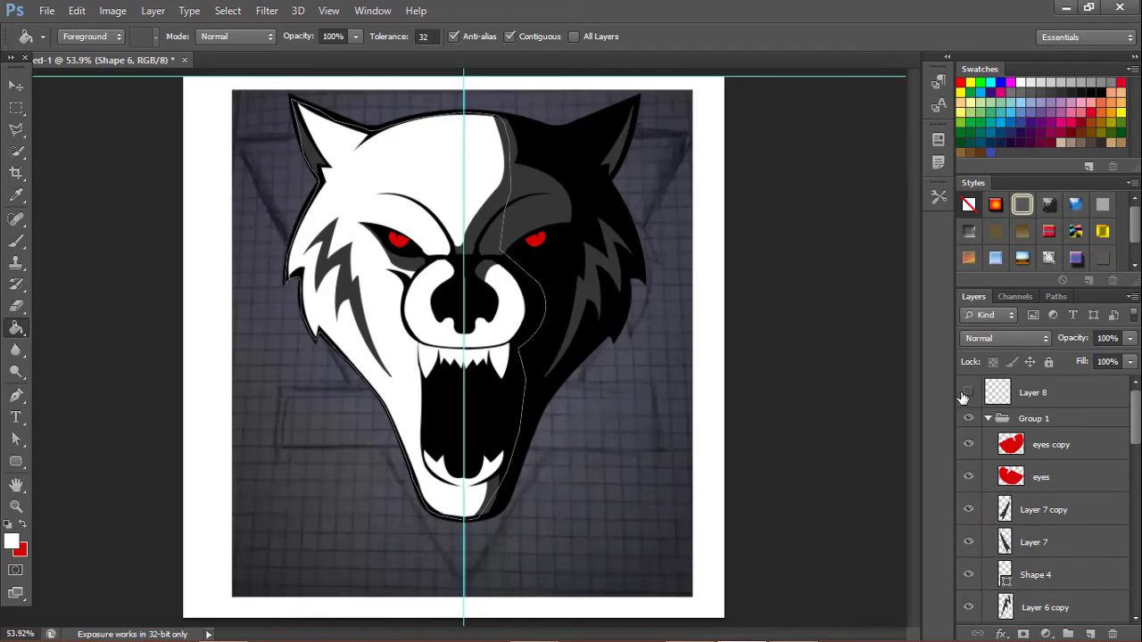
left_click(1048, 448, "shift")
left_click_drag(1053, 452, 1057, 418)
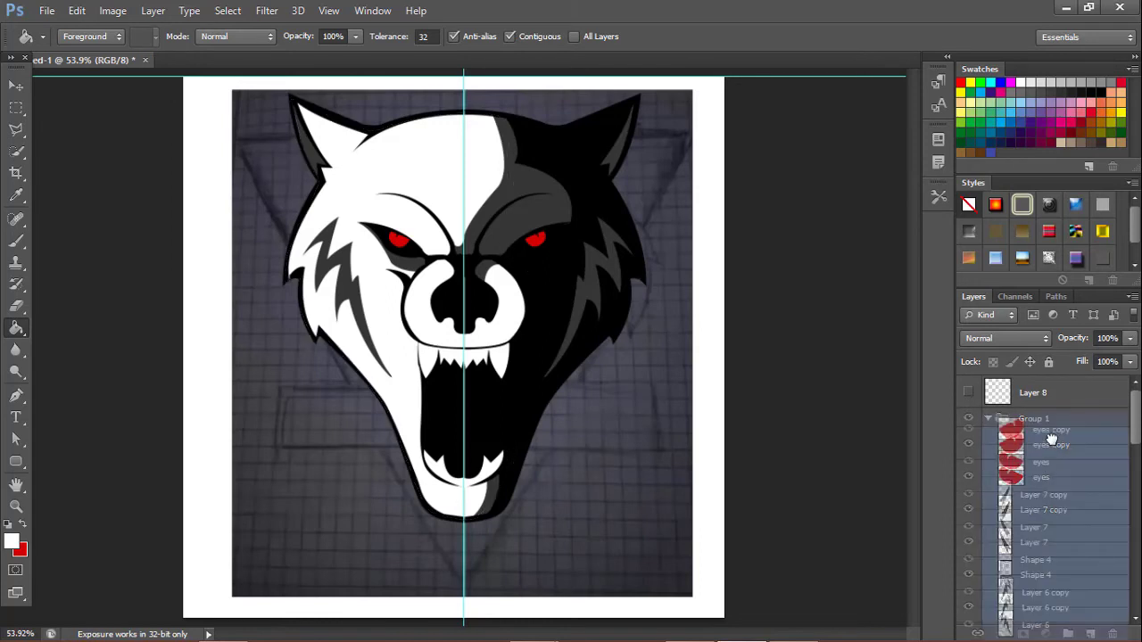
left_click(1020, 421)
Toggle Group 1 on and off repeatedly to compare the wolf artwork with the sketch
left_click(965, 421)
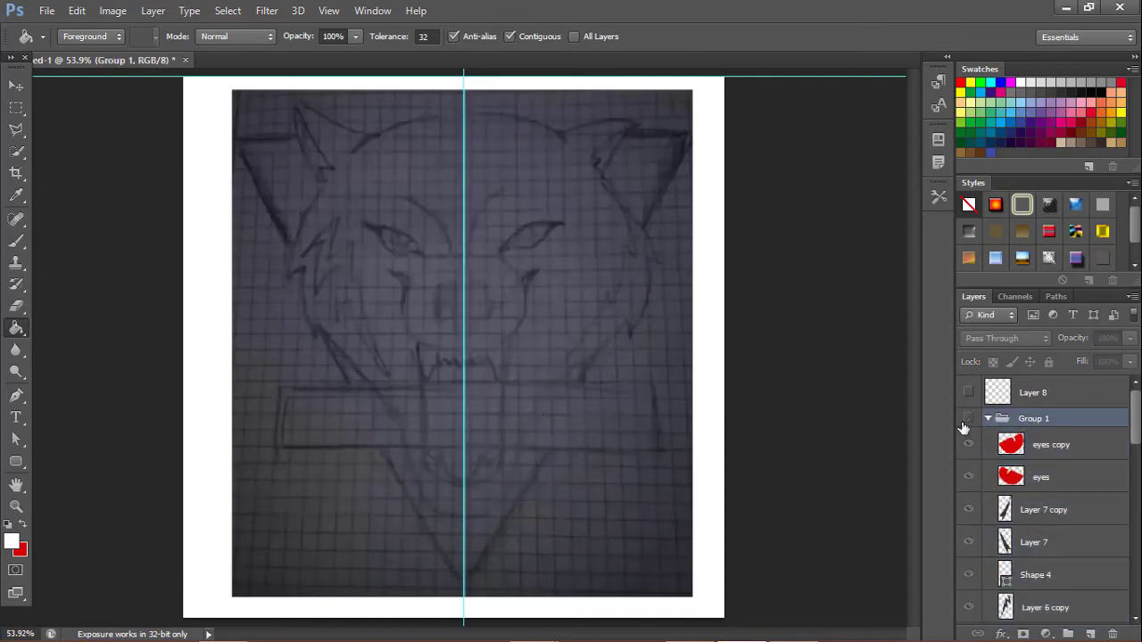
left_click(965, 421)
left_click(965, 421)
left_click(965, 421)
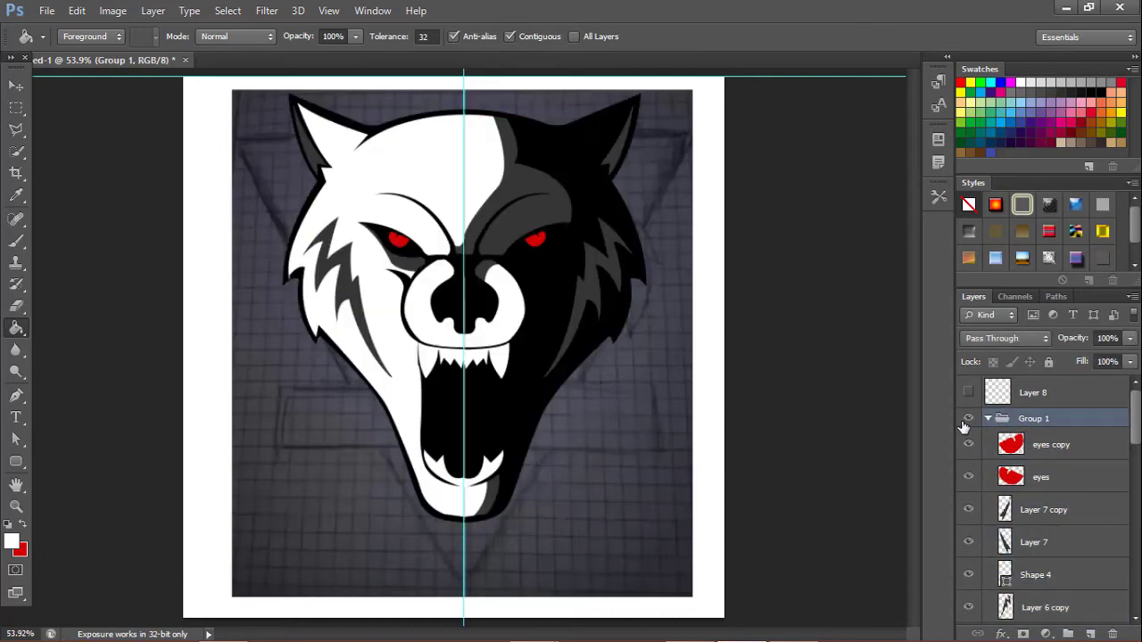
left_click(966, 421)
left_click(965, 421)
left_click(965, 421)
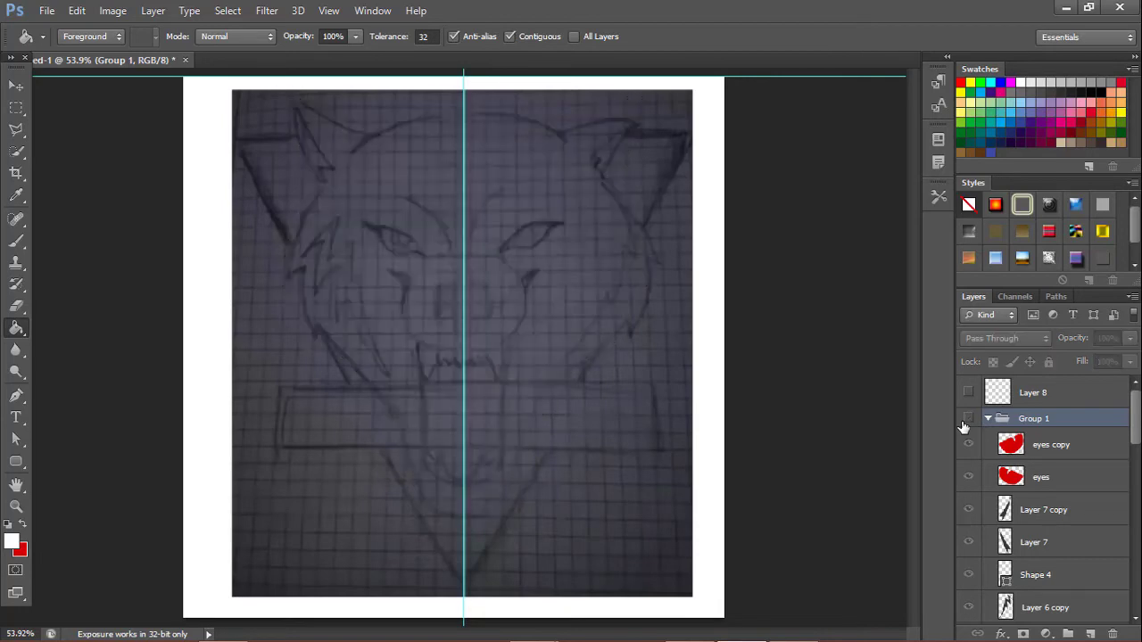
left_click(965, 420)
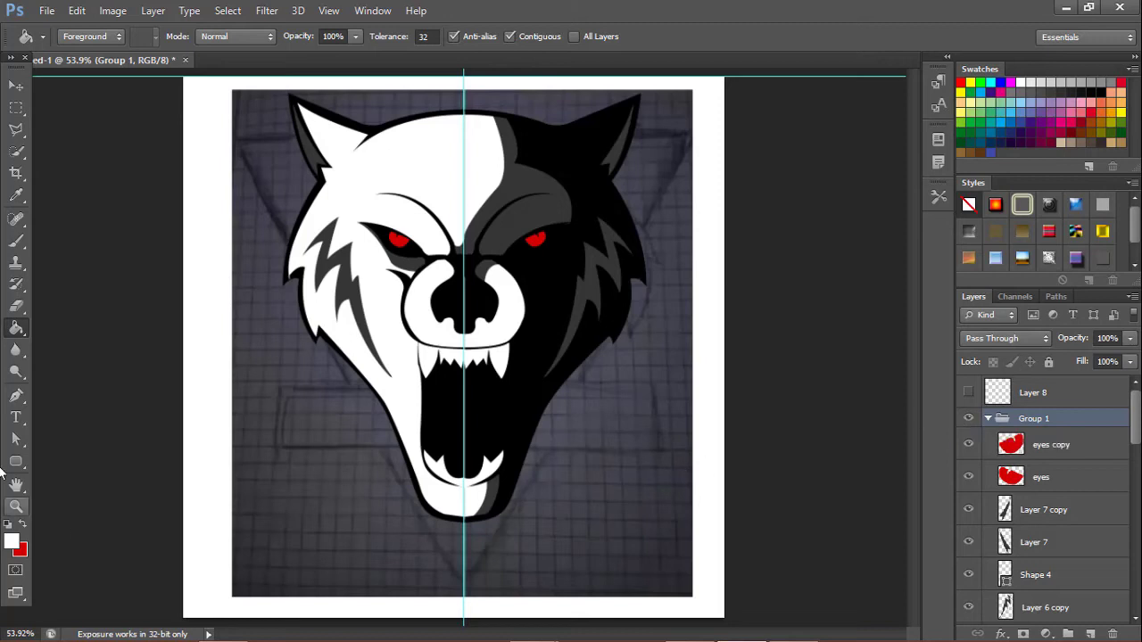
left_click(12, 463)
Draw a wide rectangle across the wolf's mouth with a solid bright green fill
left_click(89, 457)
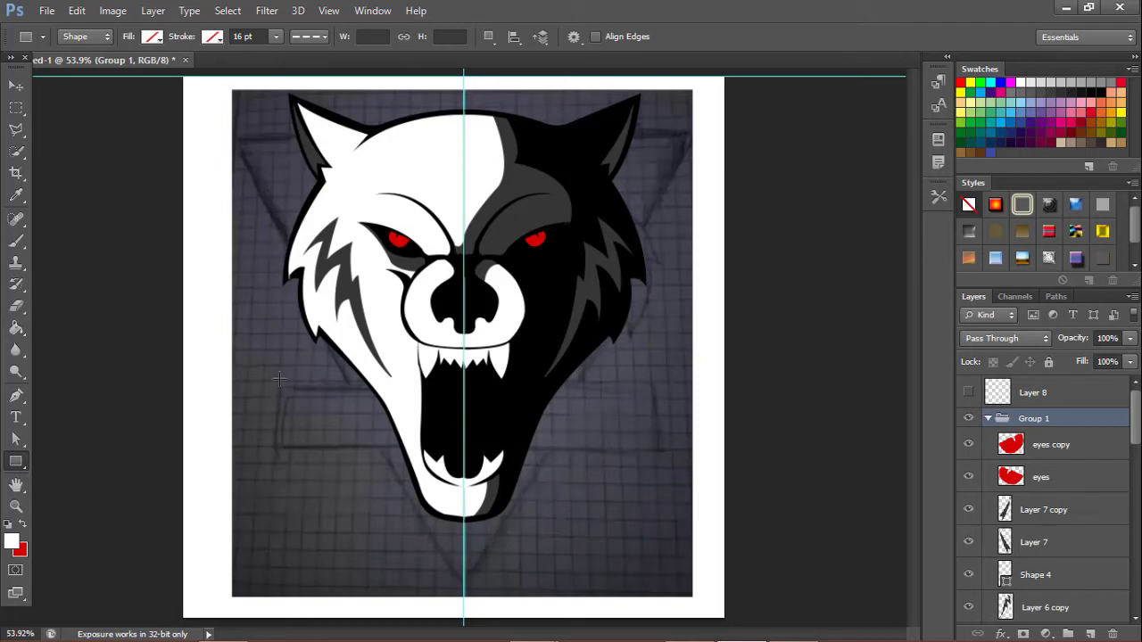
mouse_move(279, 373)
left_mouse_down()
mouse_move(534, 453)
mouse_move(654, 448)
left_mouse_up()
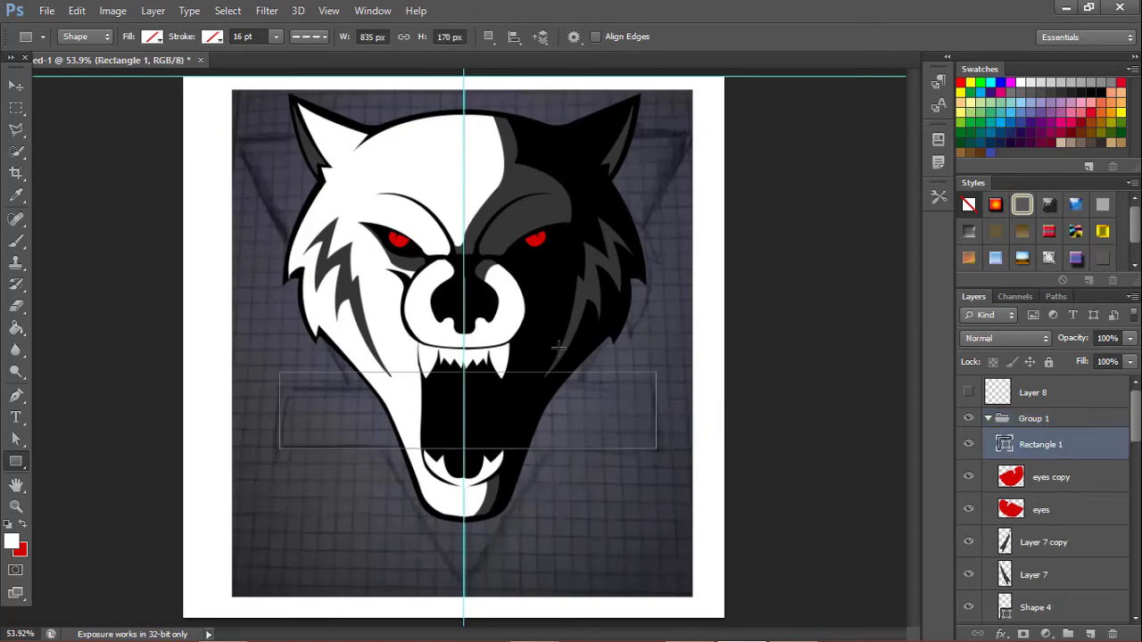
left_click(150, 38)
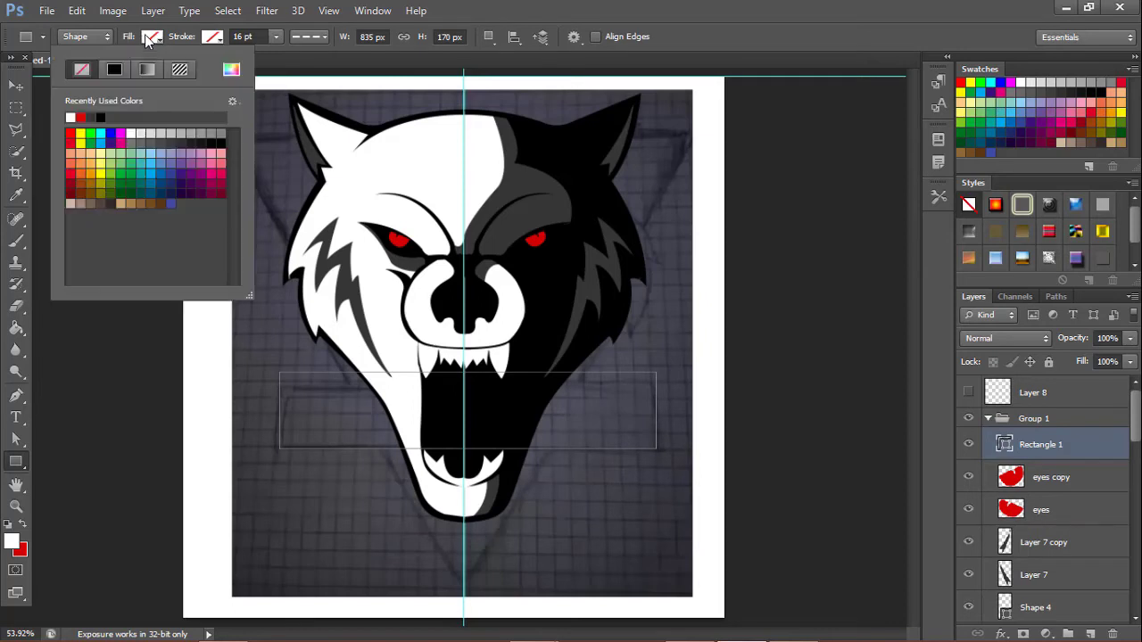
left_click(114, 69)
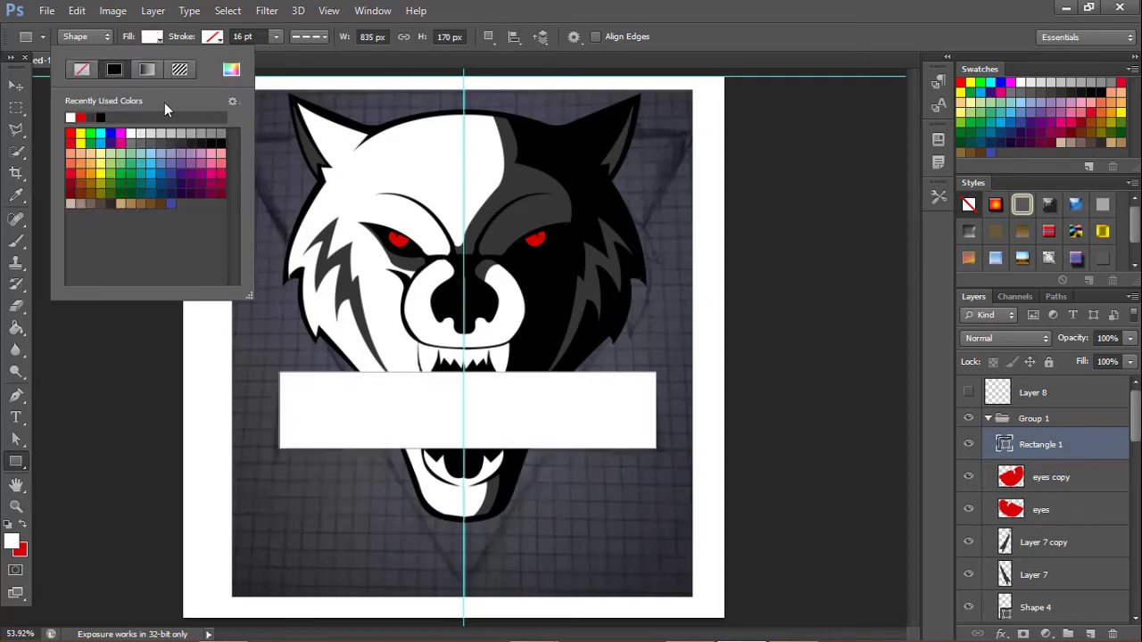
left_click(90, 134)
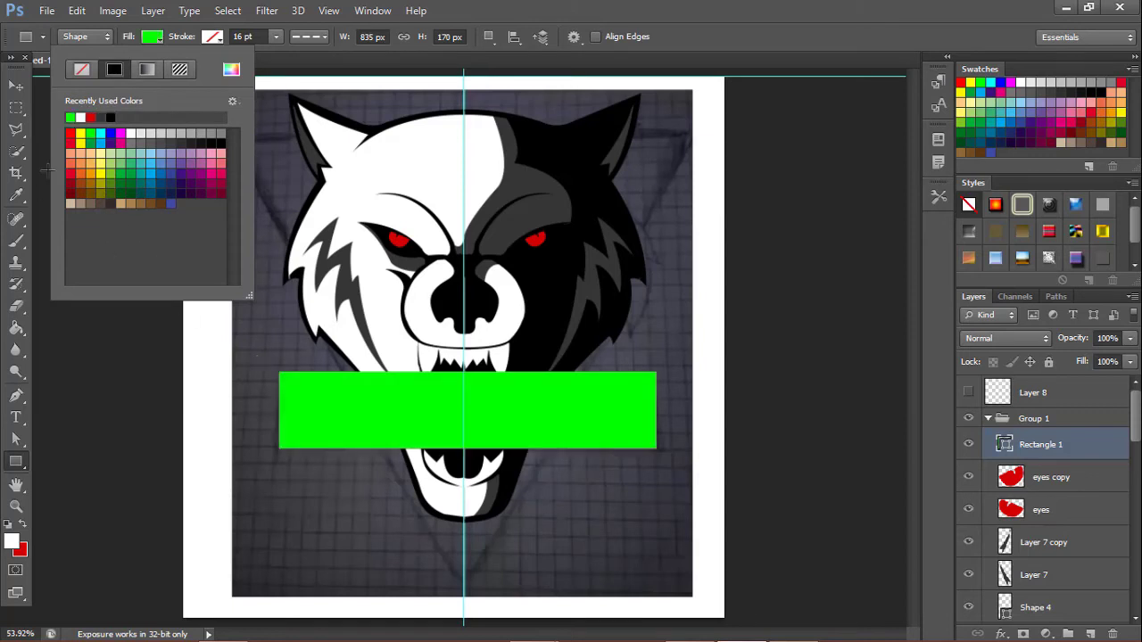
left_click(145, 41)
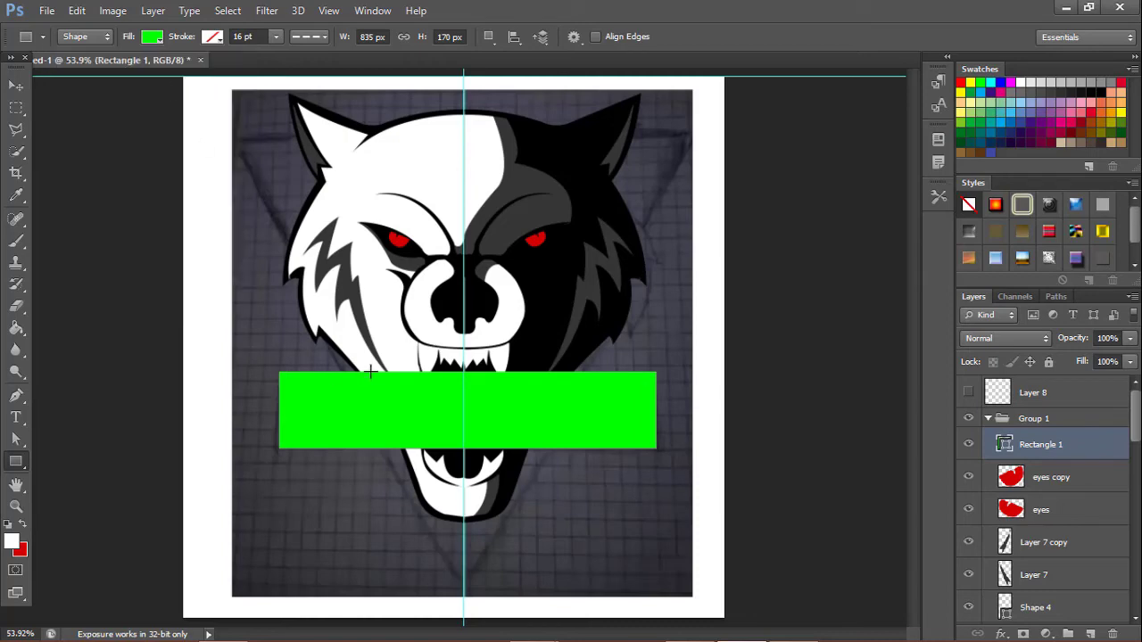
Zoom to 100%, set Rectangle 1 to 36% opacity, and lower its top edge slightly
key("ctrl+t")
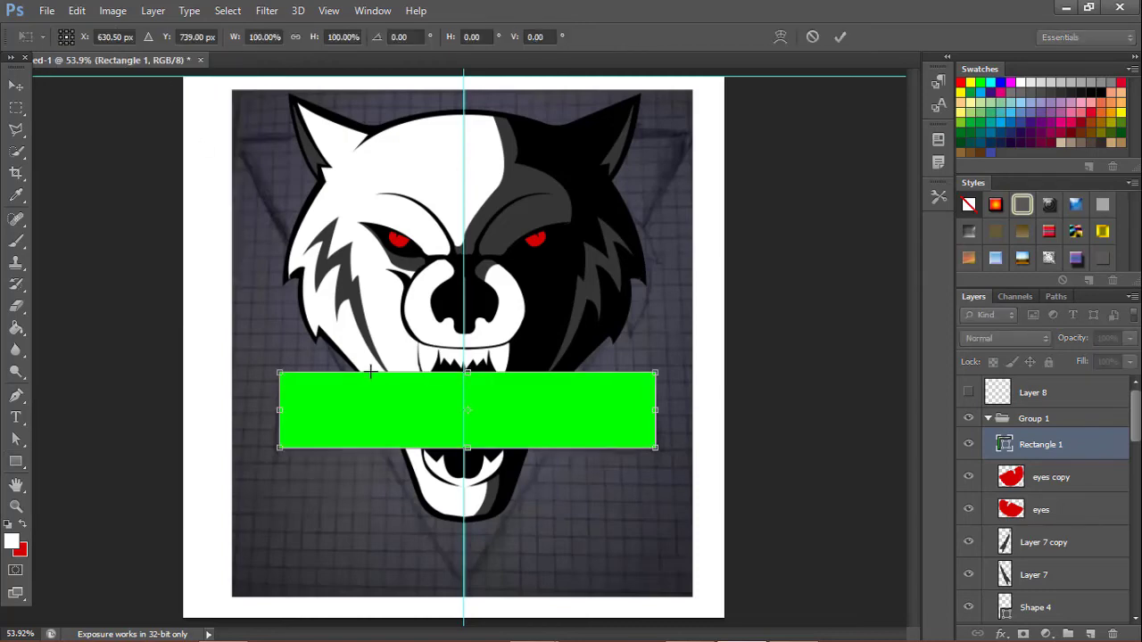
key("ctrl+plus")
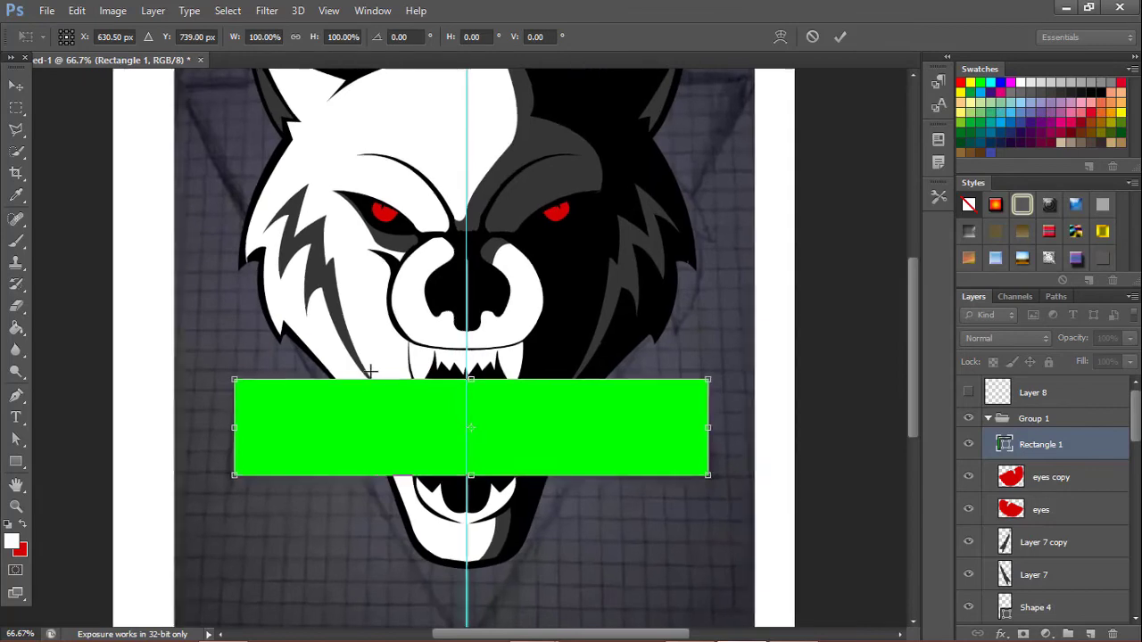
key("ctrl+plus")
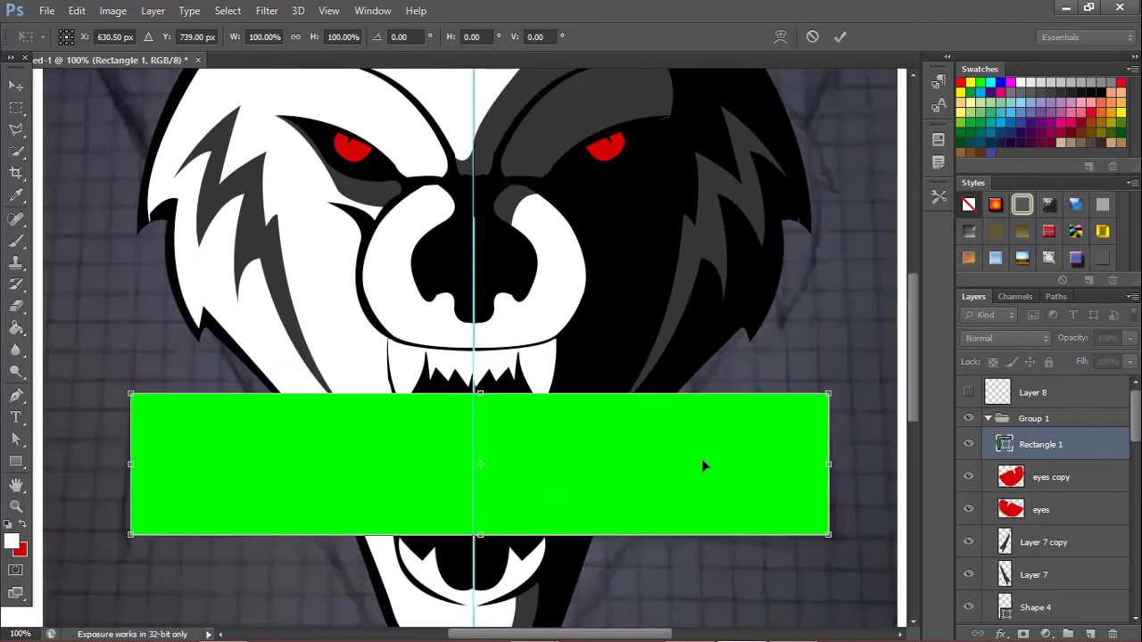
double_click(701, 458)
left_click_drag(1071, 344, 1017, 337)
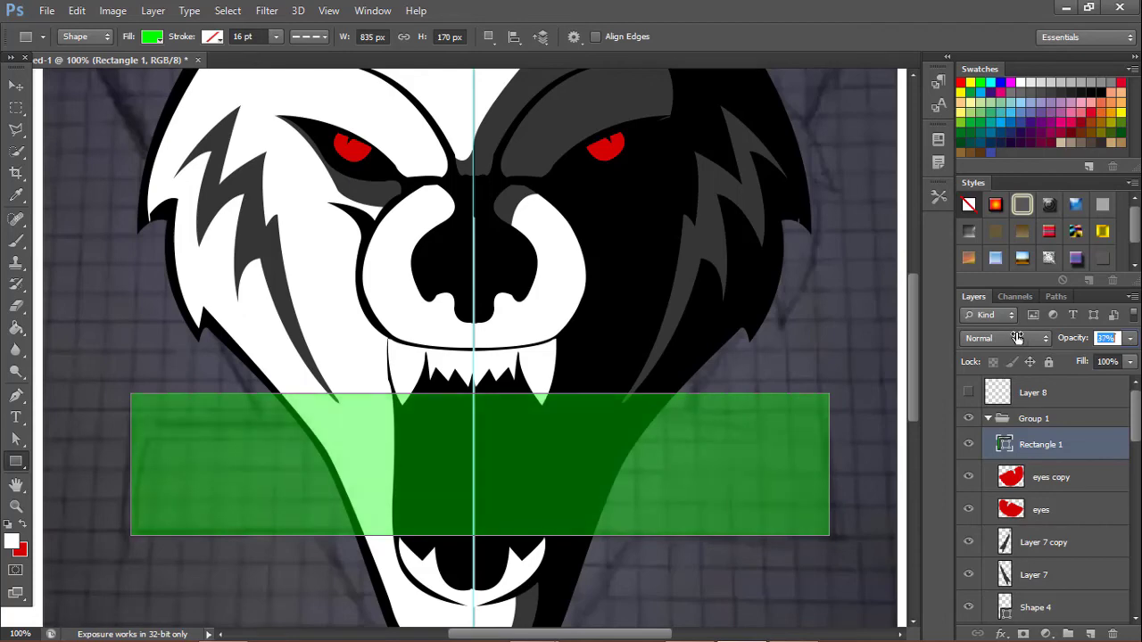
key("ctrl+t")
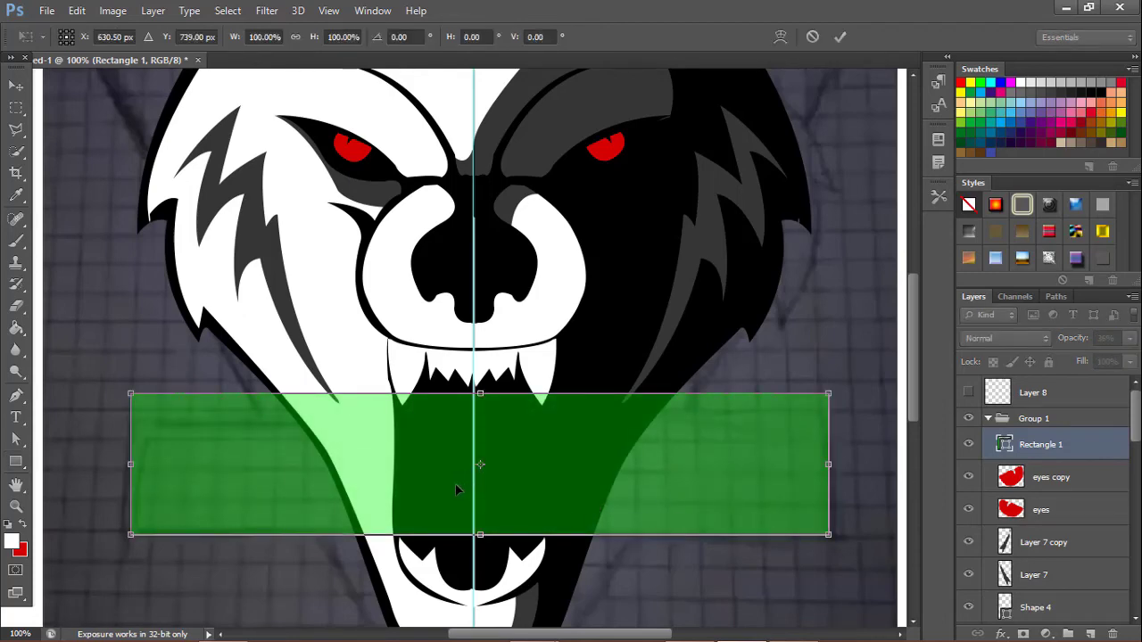
left_click_drag(480, 393, 480, 408)
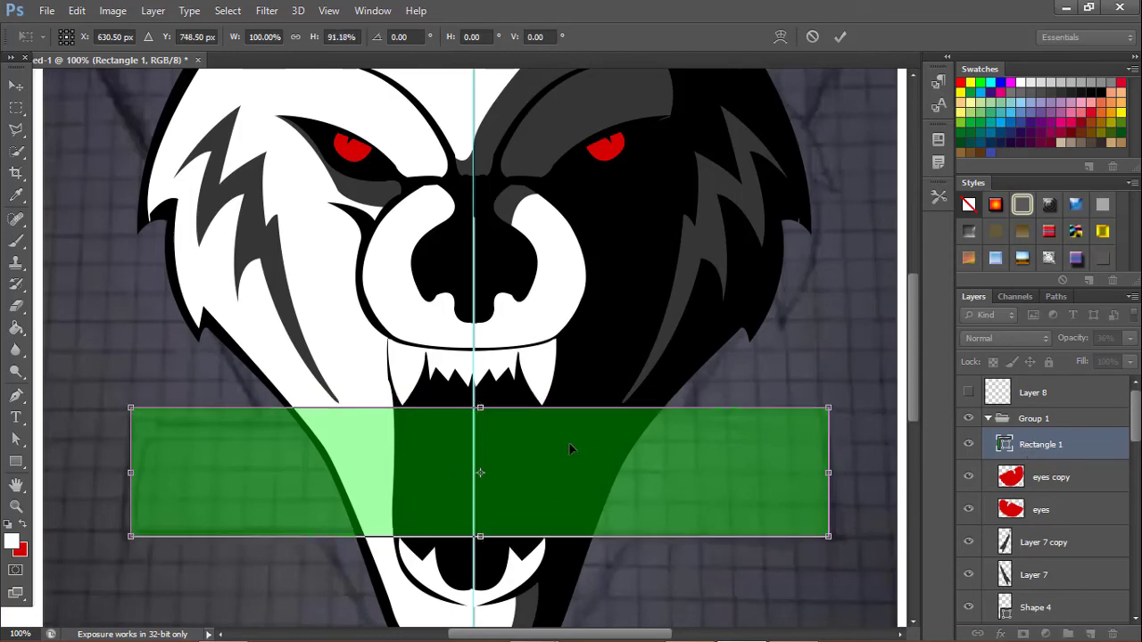
key("Return")
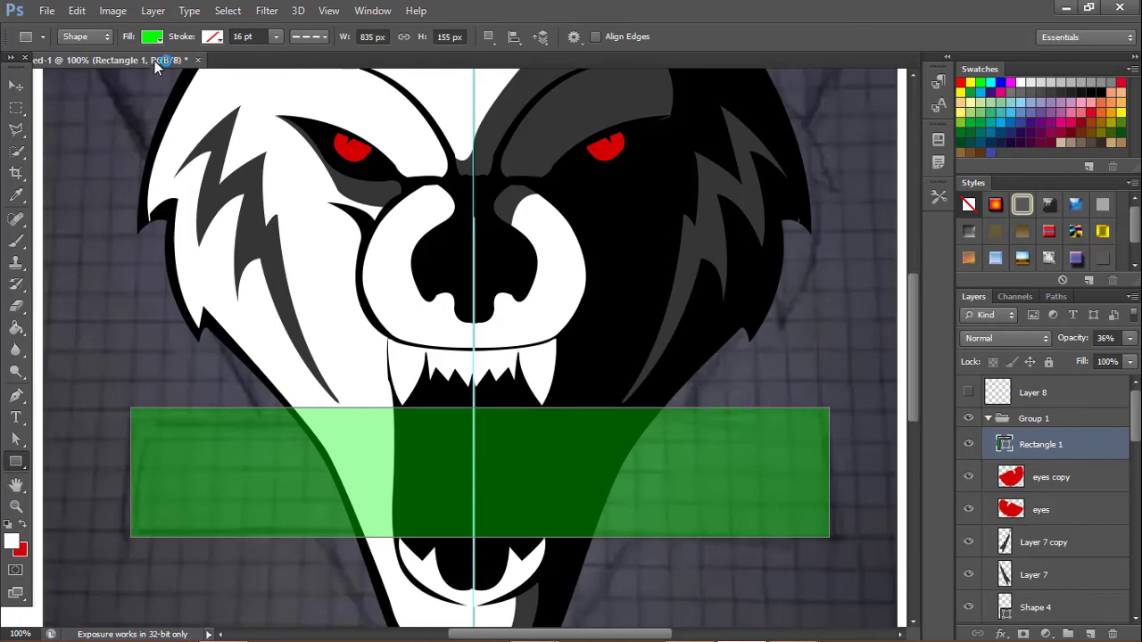
Give Rectangle 1 a black fill at 100% opacity
left_click(153, 37)
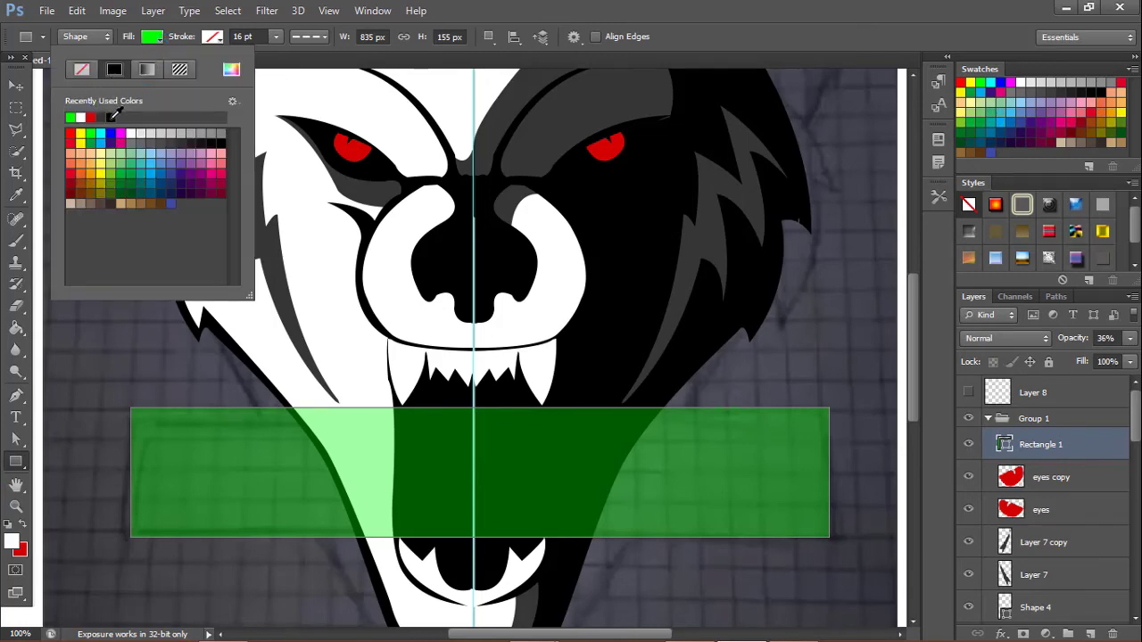
left_click(111, 117)
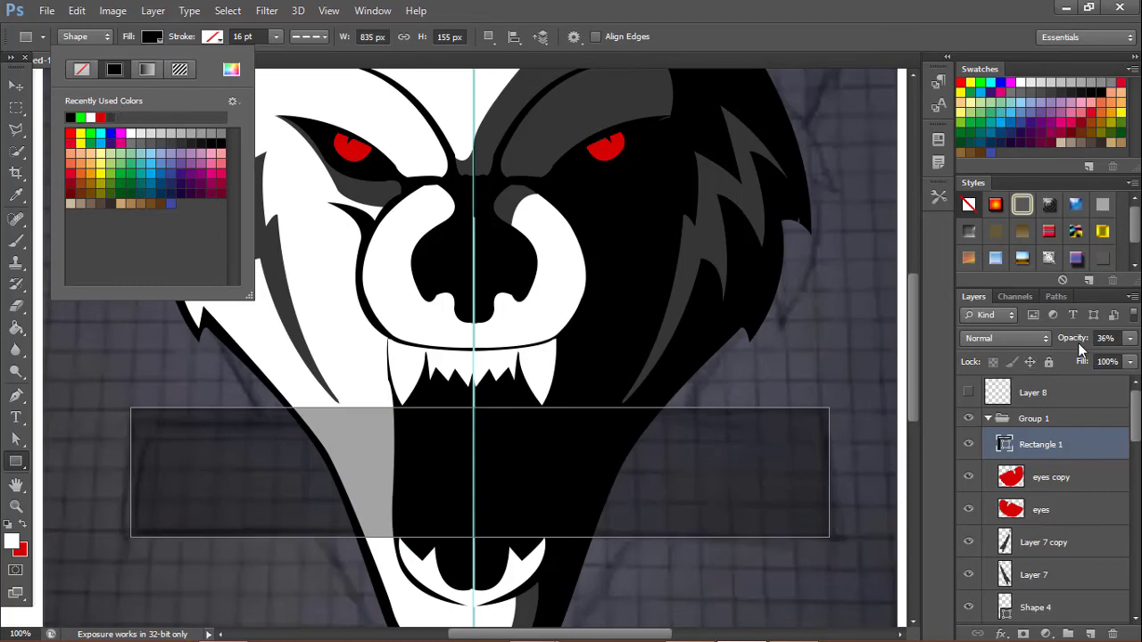
left_click_drag(1078, 344, 1135, 379)
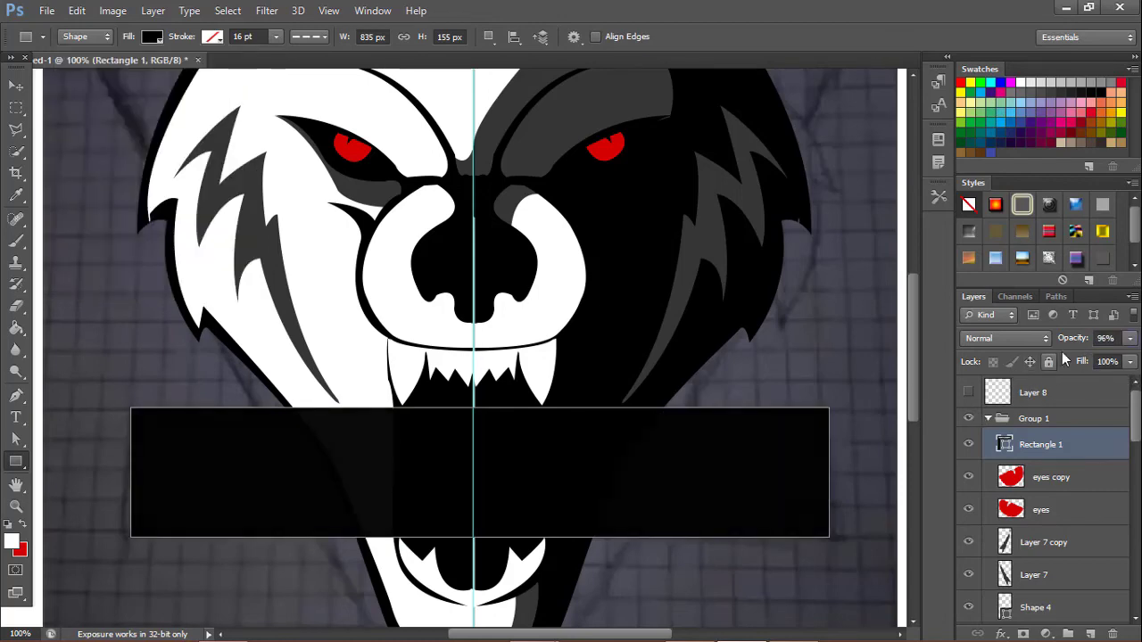
key("0")
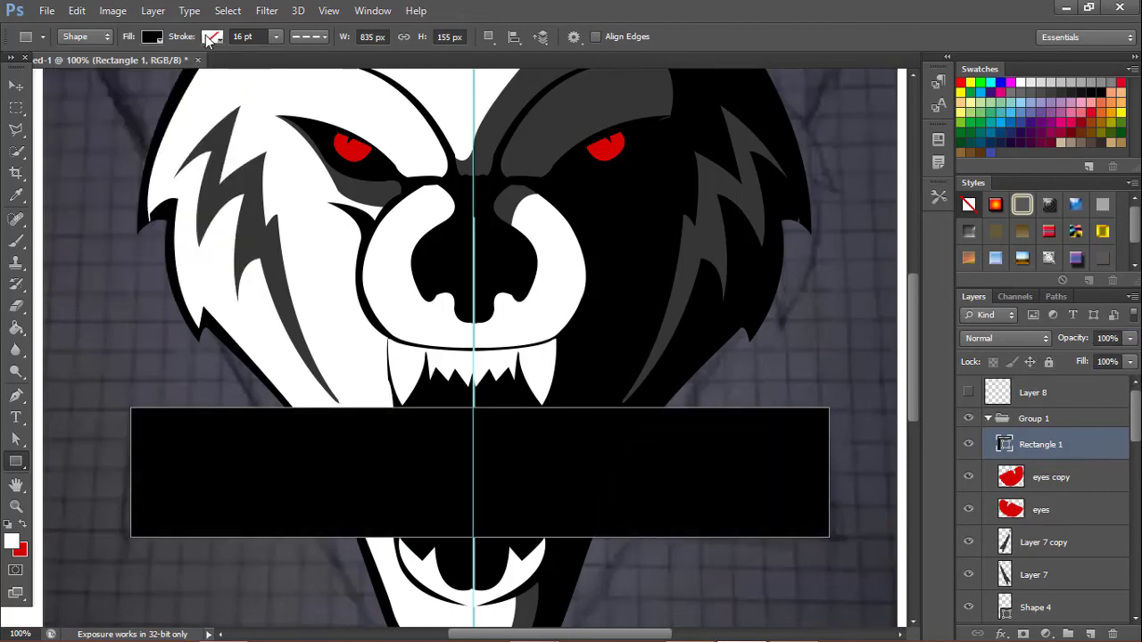
Add a solid white stroke of about 1.86 pt to the rectangle
left_click(211, 37)
left_click(152, 117)
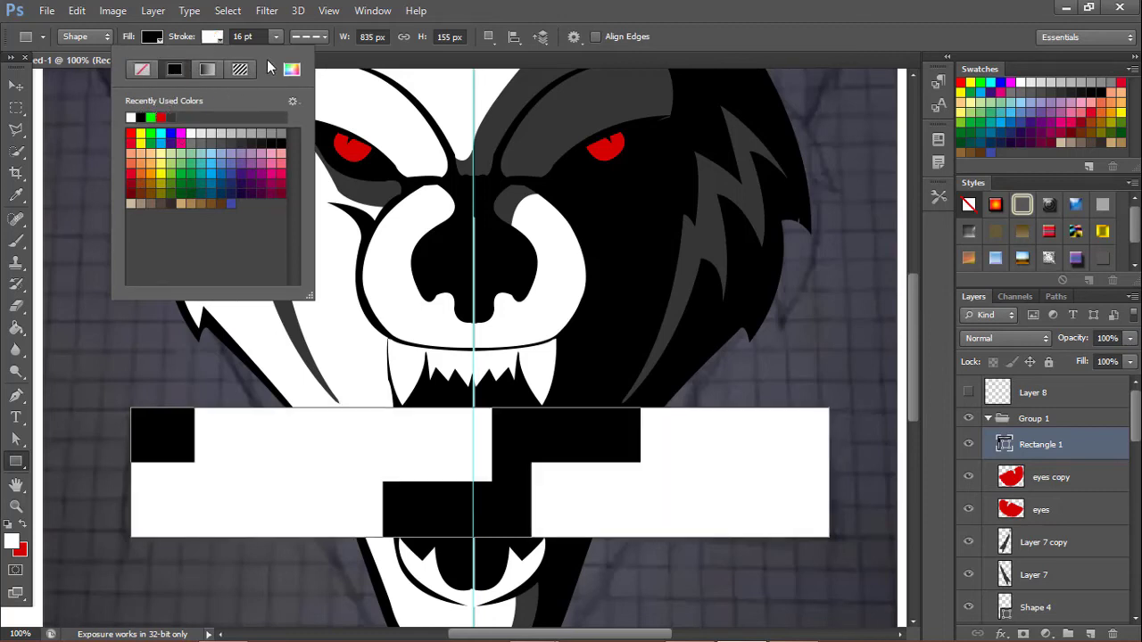
left_click(294, 37)
left_click(295, 37)
left_click(280, 82)
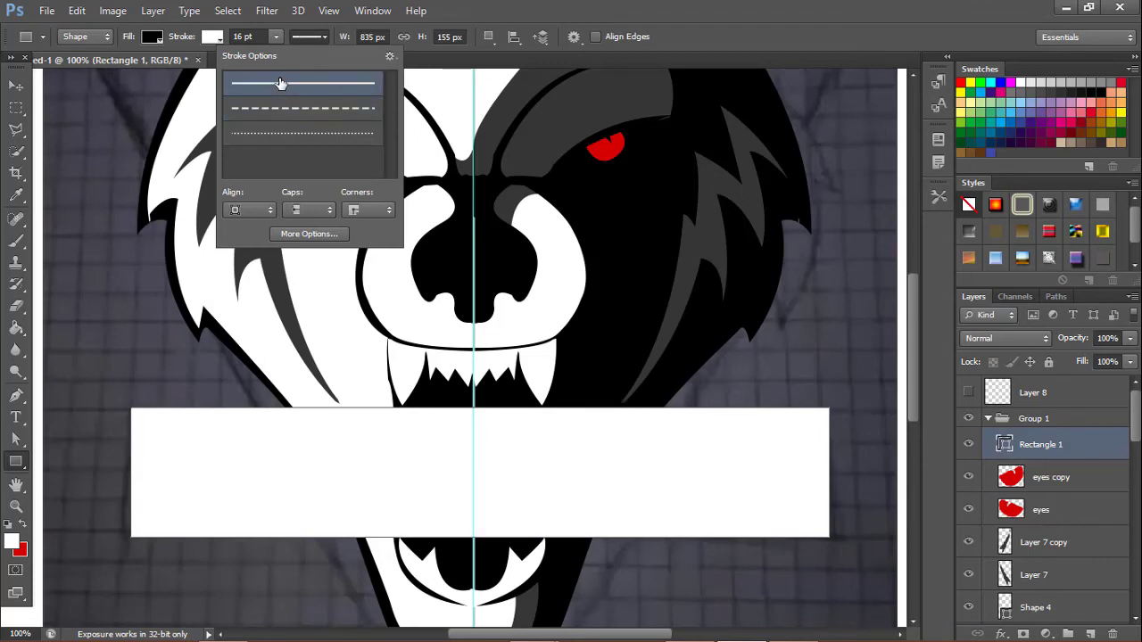
left_click(236, 39)
type("8")
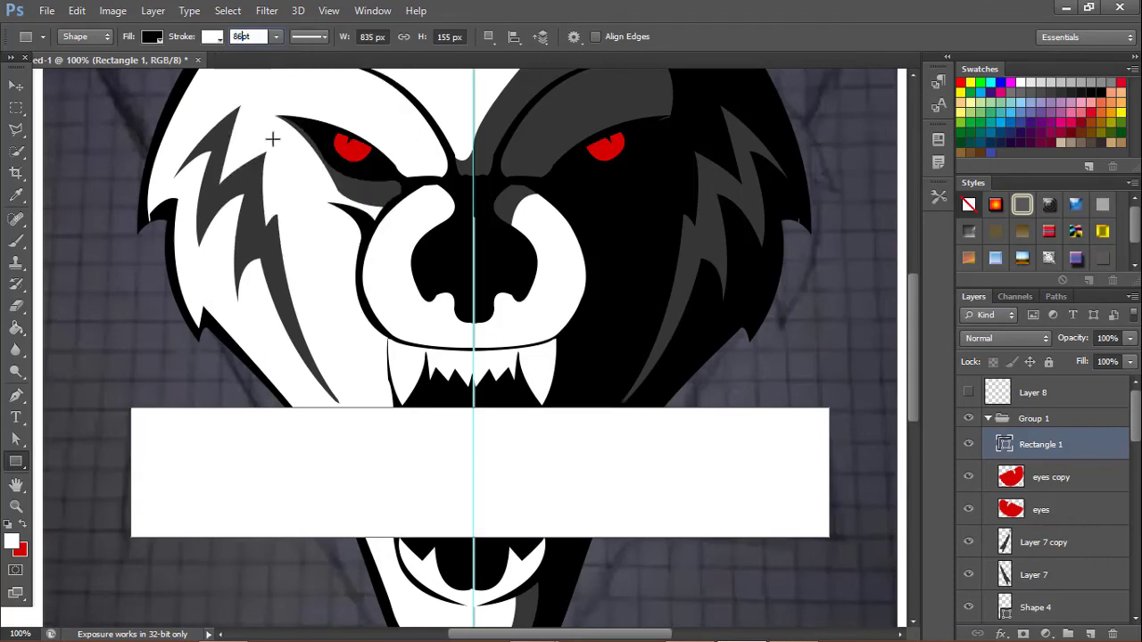
key("Return")
left_click_drag(276, 36, 266, 55)
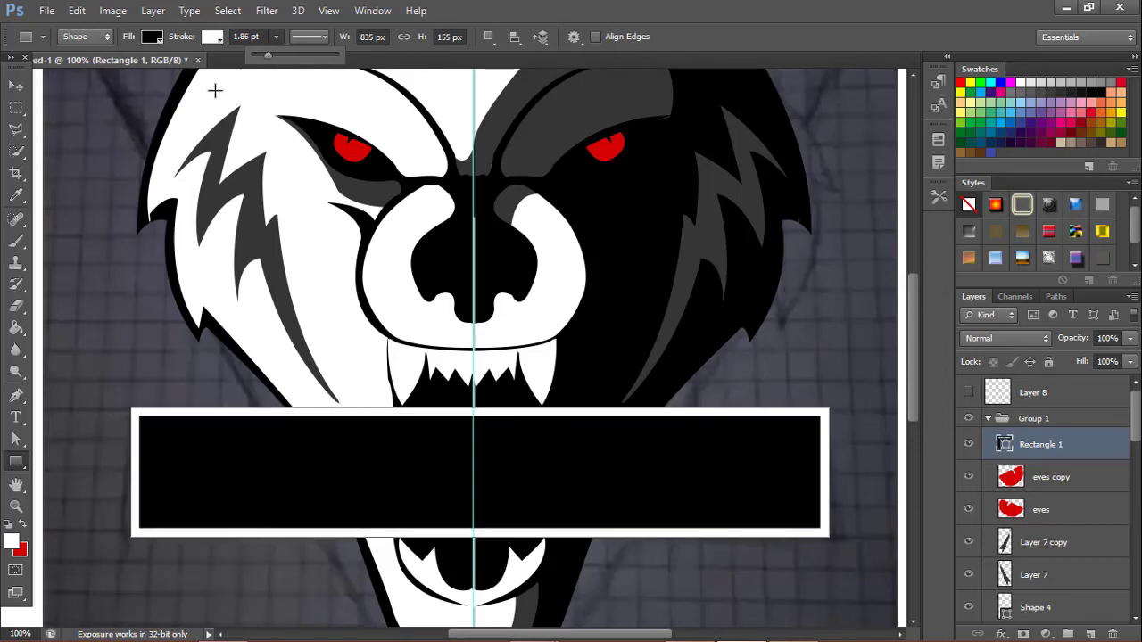
left_click(16, 86)
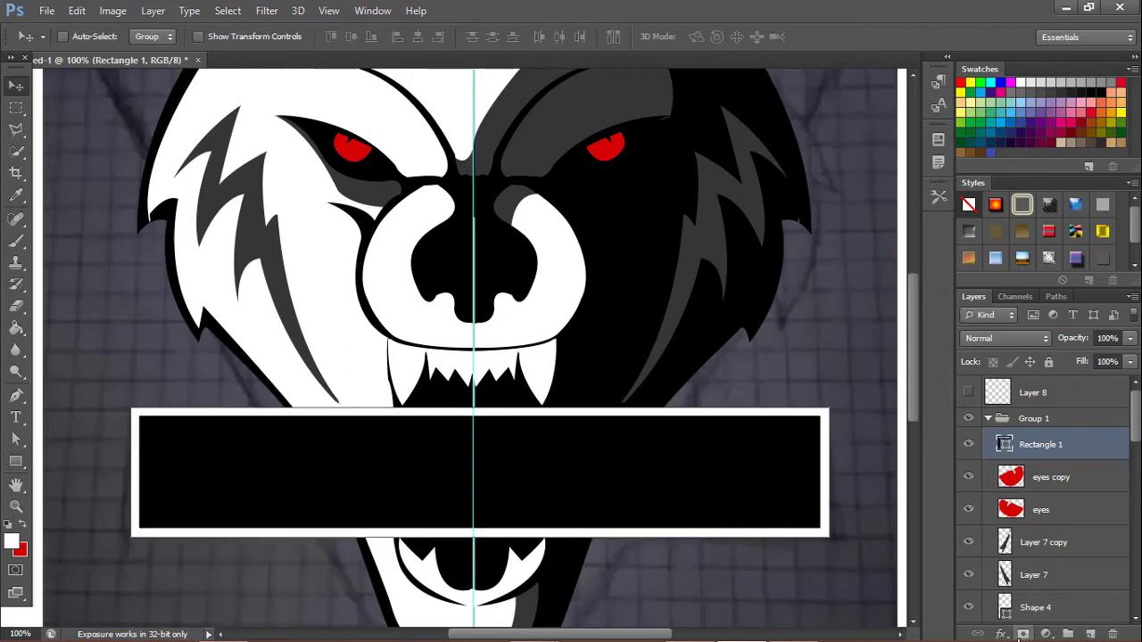
Type the 'Larkem Fares' text inside the black banner with the Type tool
left_click(16, 417)
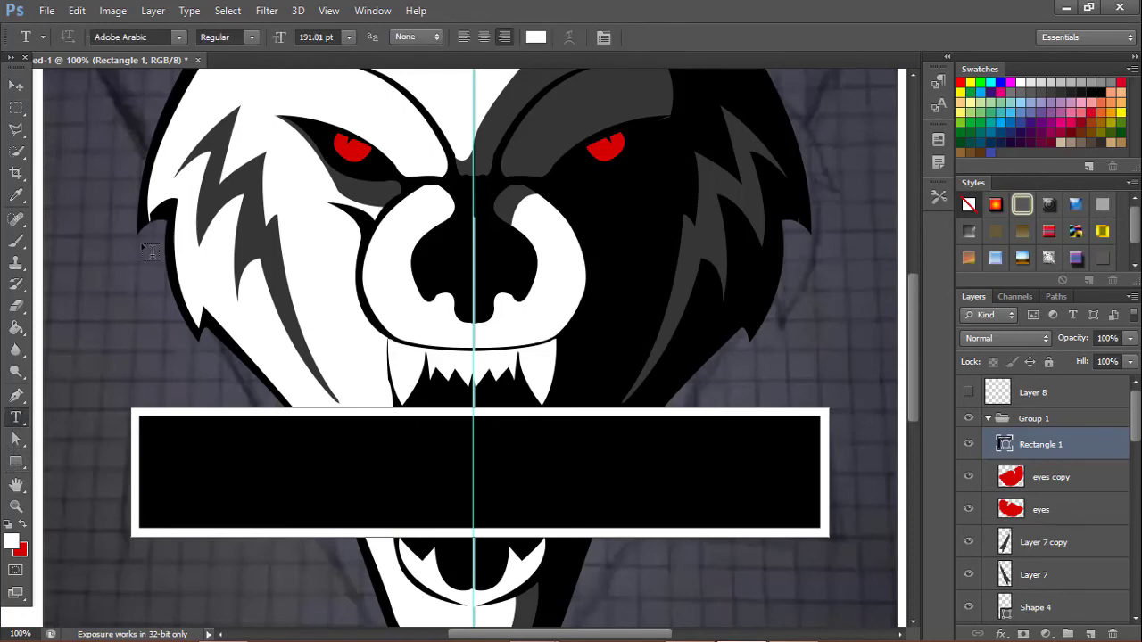
left_click(143, 246)
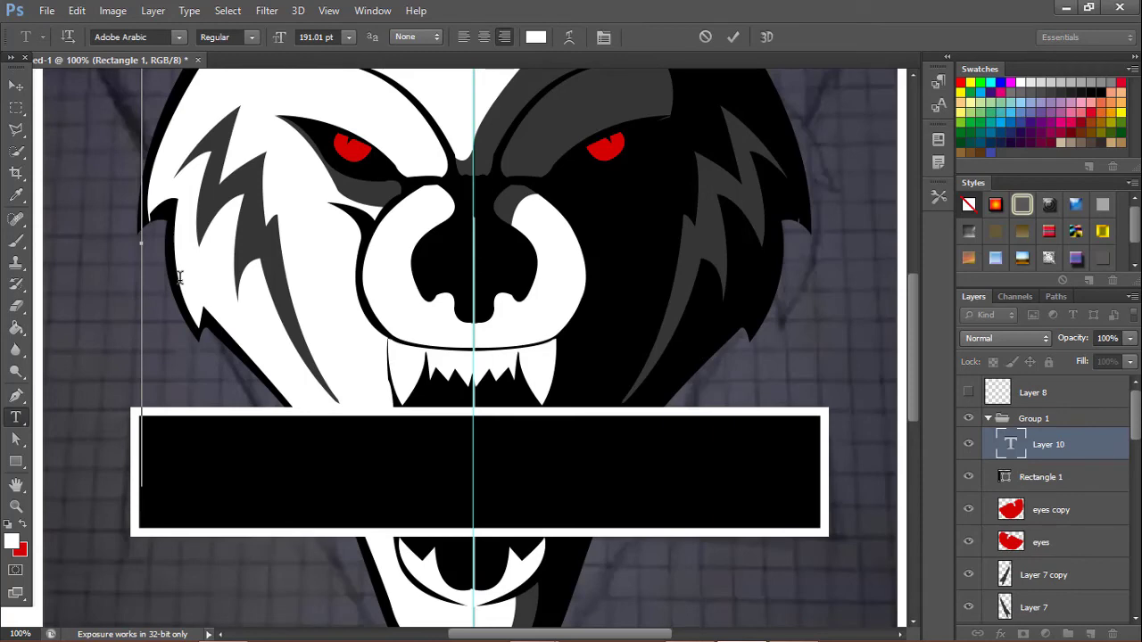
type("Larkem Fares")
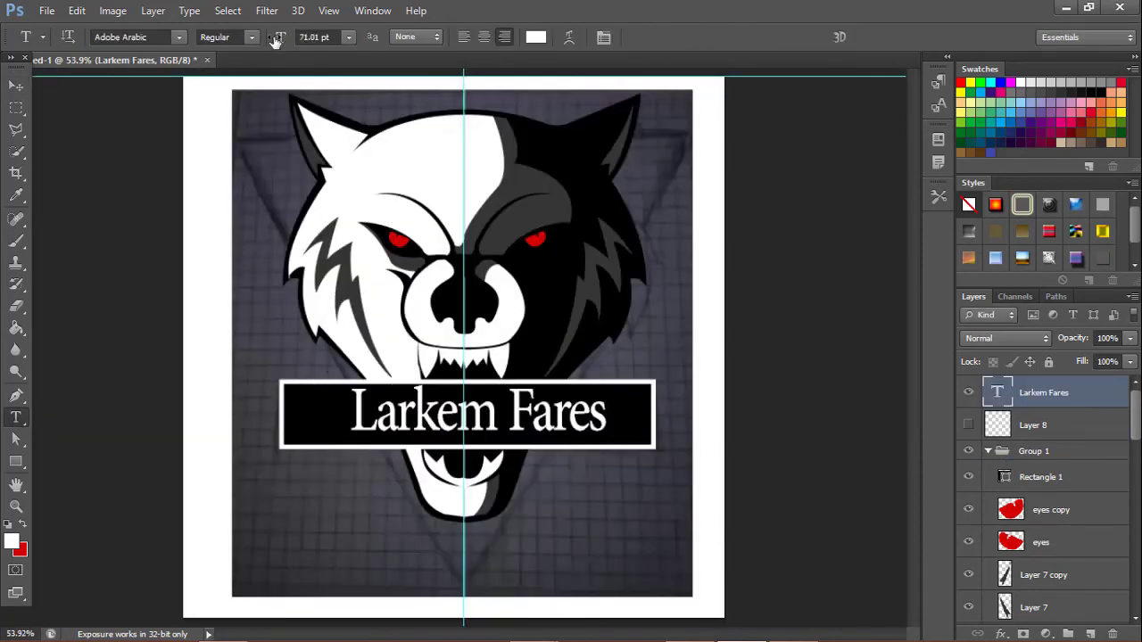
Set the text's tracking to 0 in the Character panel, then collapse the panel
left_click(374, 9)
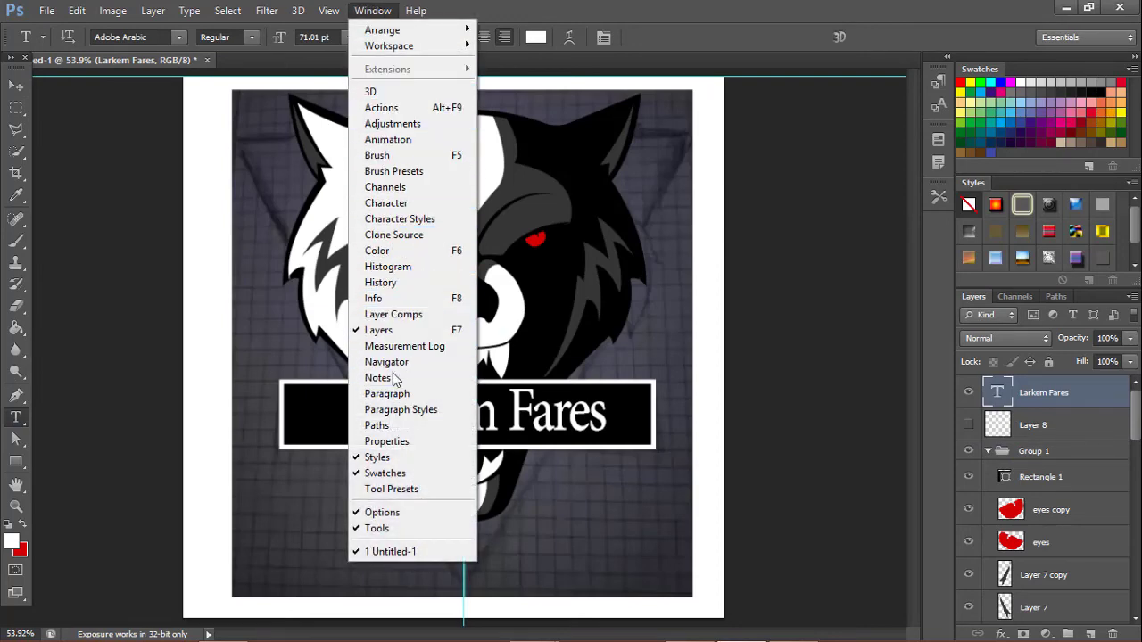
left_click(386, 203)
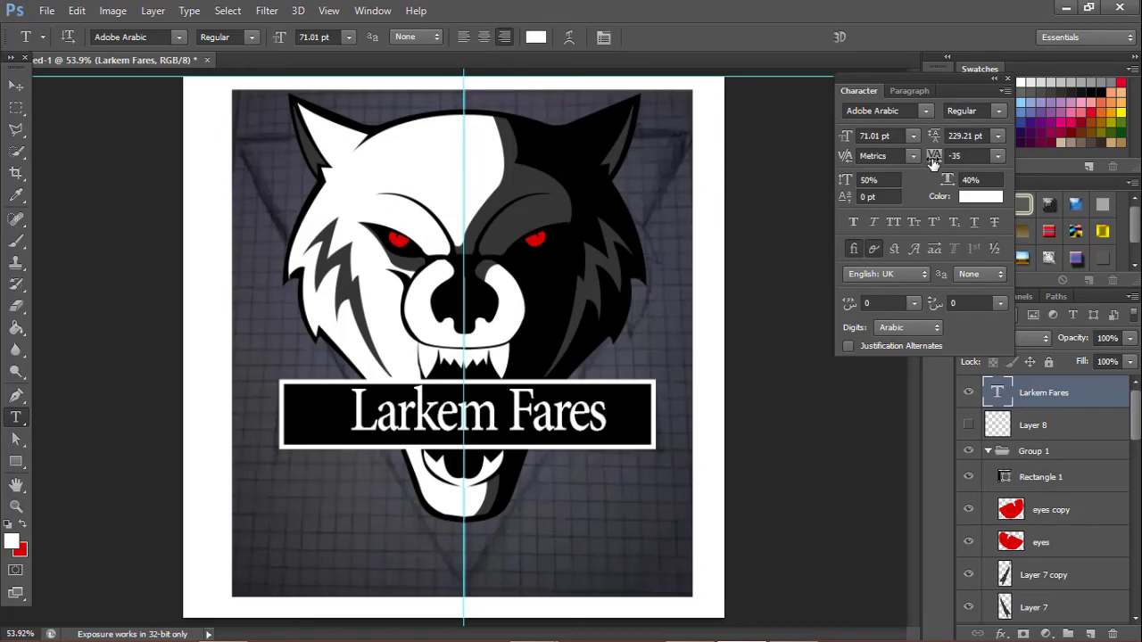
left_click_drag(934, 161, 940, 160)
left_click(964, 157)
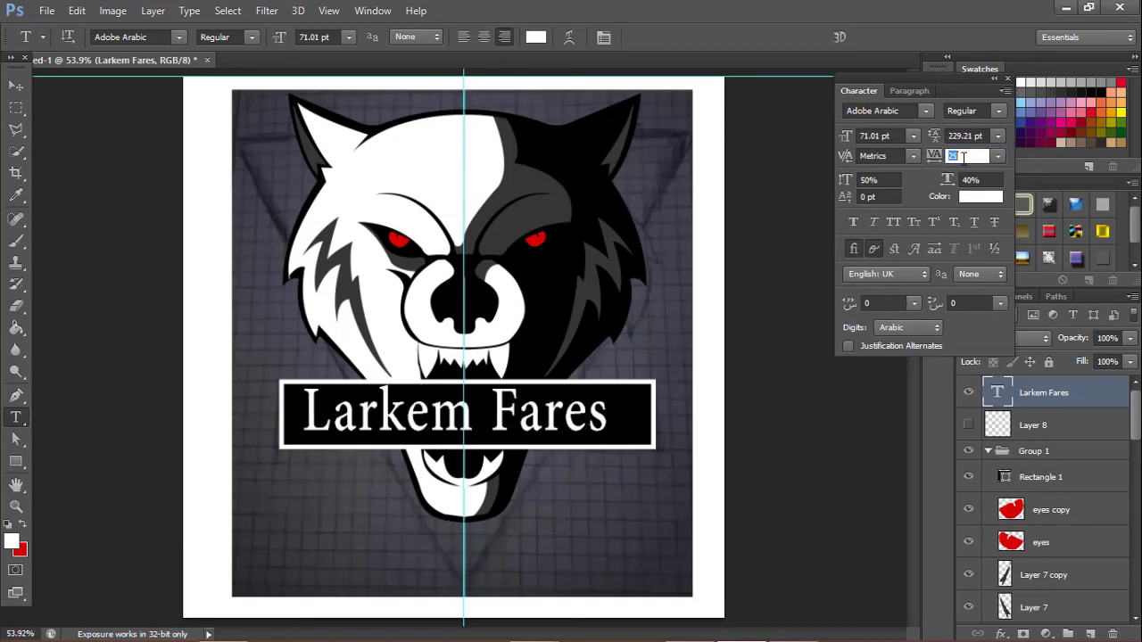
key("Return")
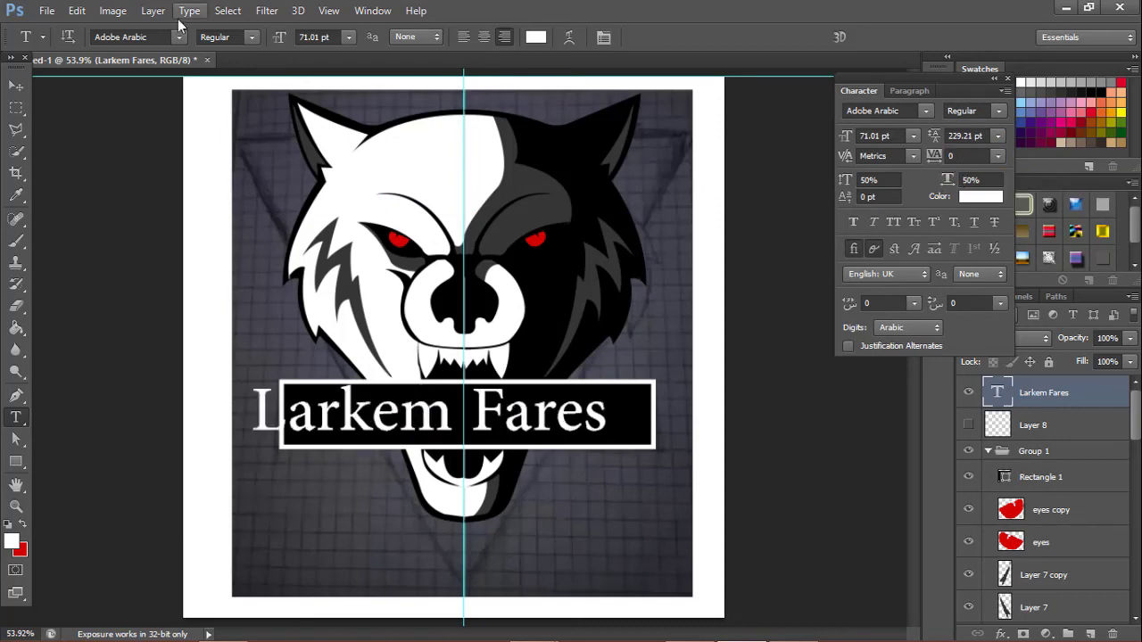
left_click(14, 87)
left_click(789, 459)
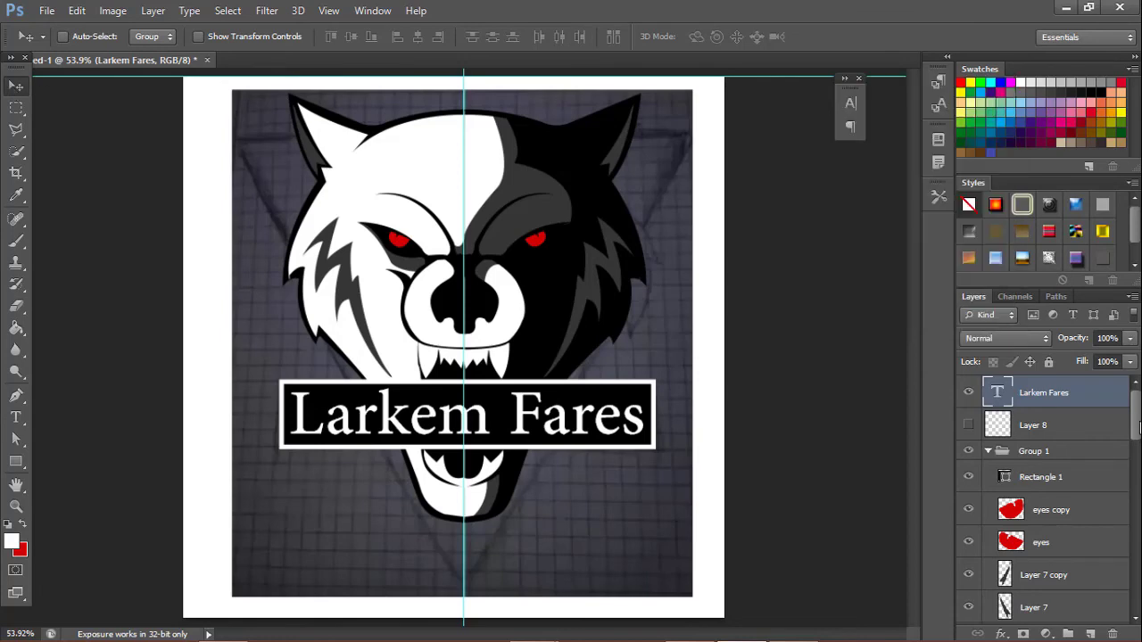
Collapse Group 1 and toggle the wolf artwork's visibility to compare
scroll(1138, 429, "down", 3)
scroll(1012, 451, "up", 3)
left_click(988, 451)
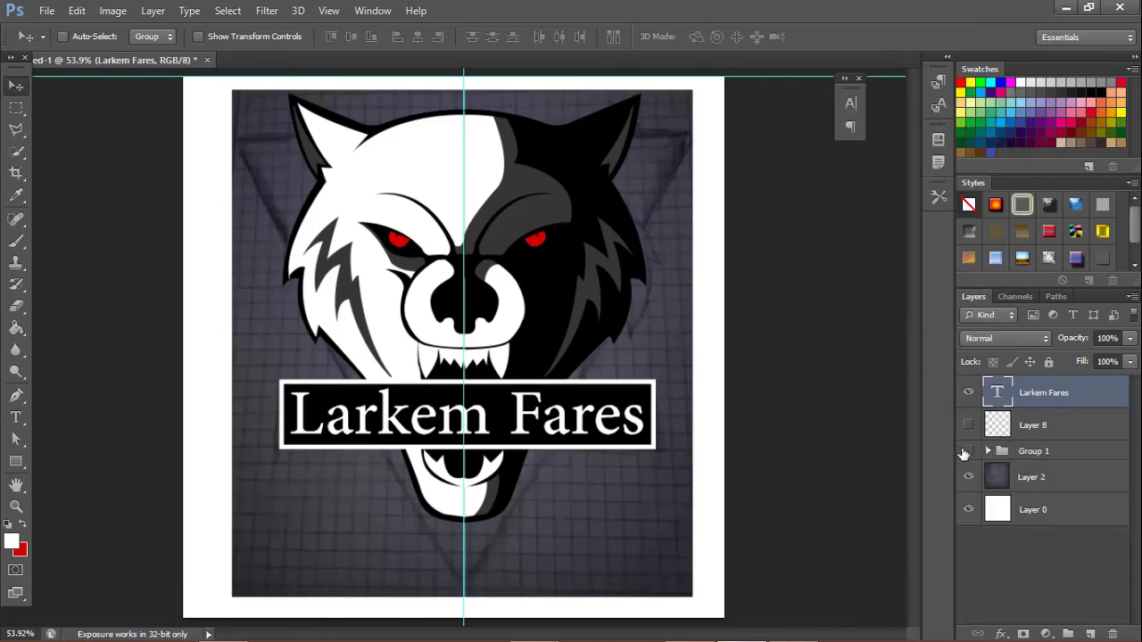
left_click(965, 451)
left_click(965, 452)
left_click(965, 451)
left_click(965, 451)
left_click(965, 451)
left_click(965, 451)
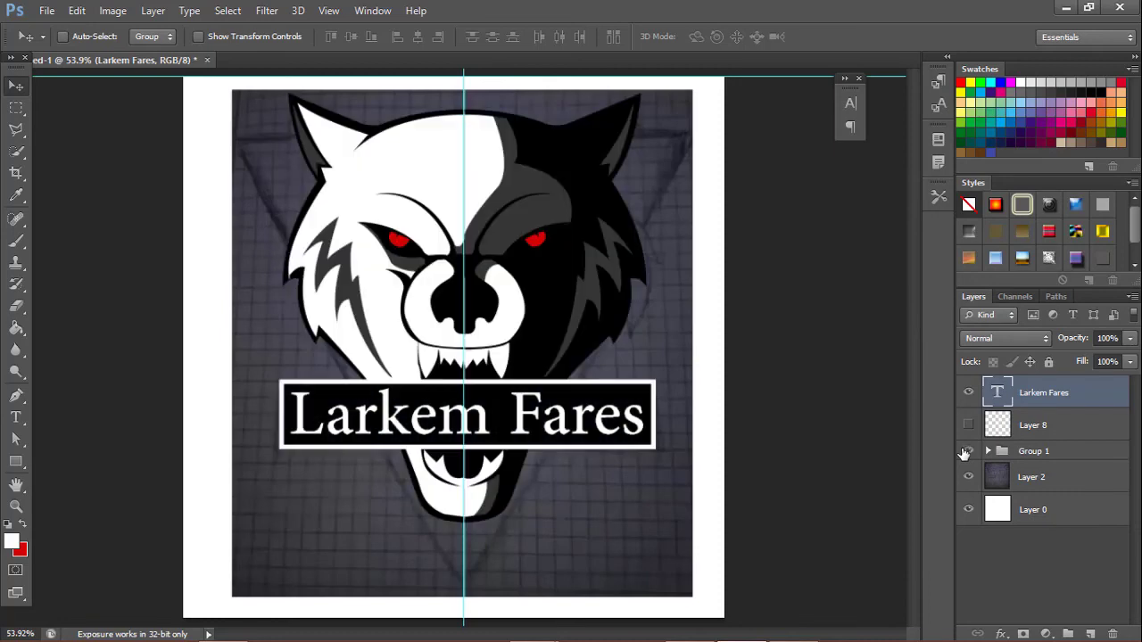
Select grey texture Layer 2 and place the first Pen anchor at the canvas top
left_click(1067, 454)
left_click(1063, 477)
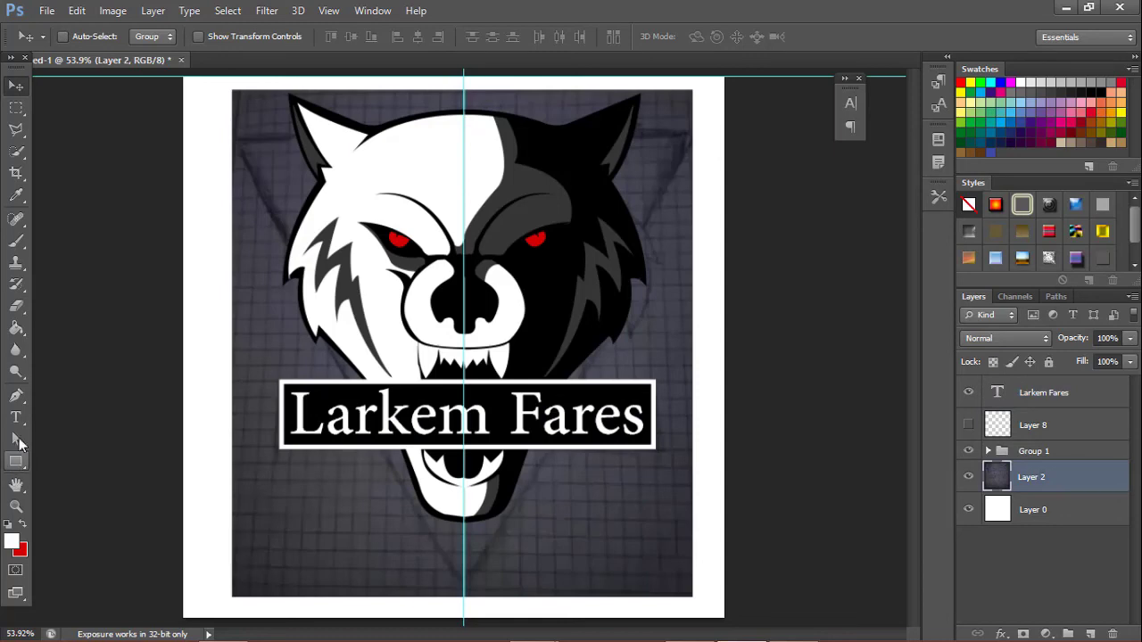
left_click(15, 395)
left_click(464, 92)
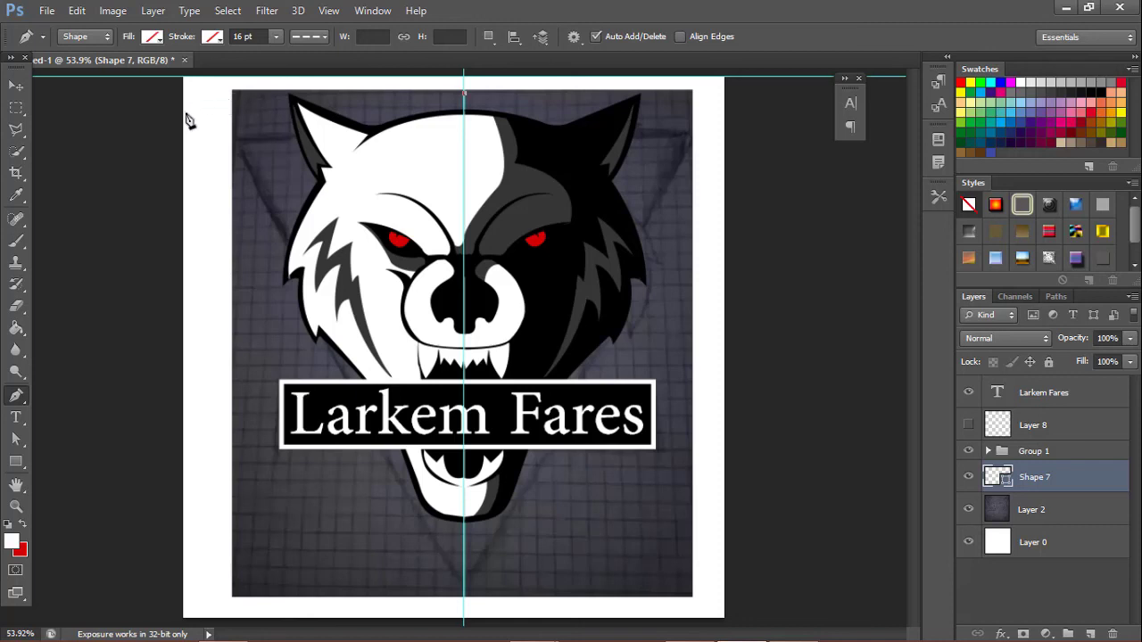
Add the next triangle corner and flip a copy of the triangle half horizontally
left_click(190, 120, "shift")
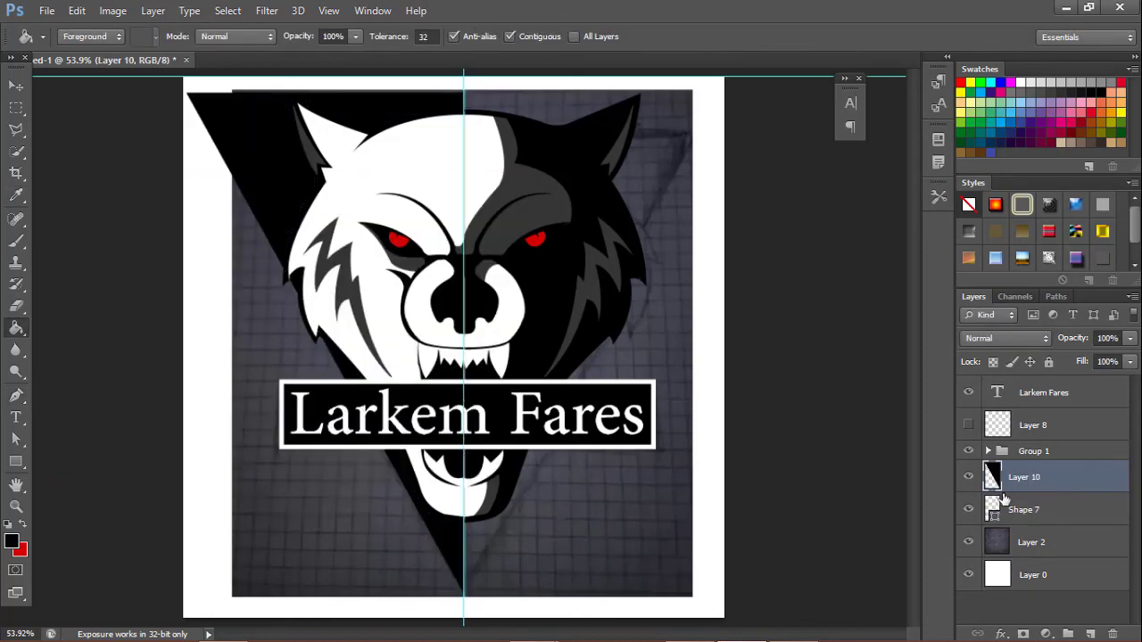
key("ctrl+t")
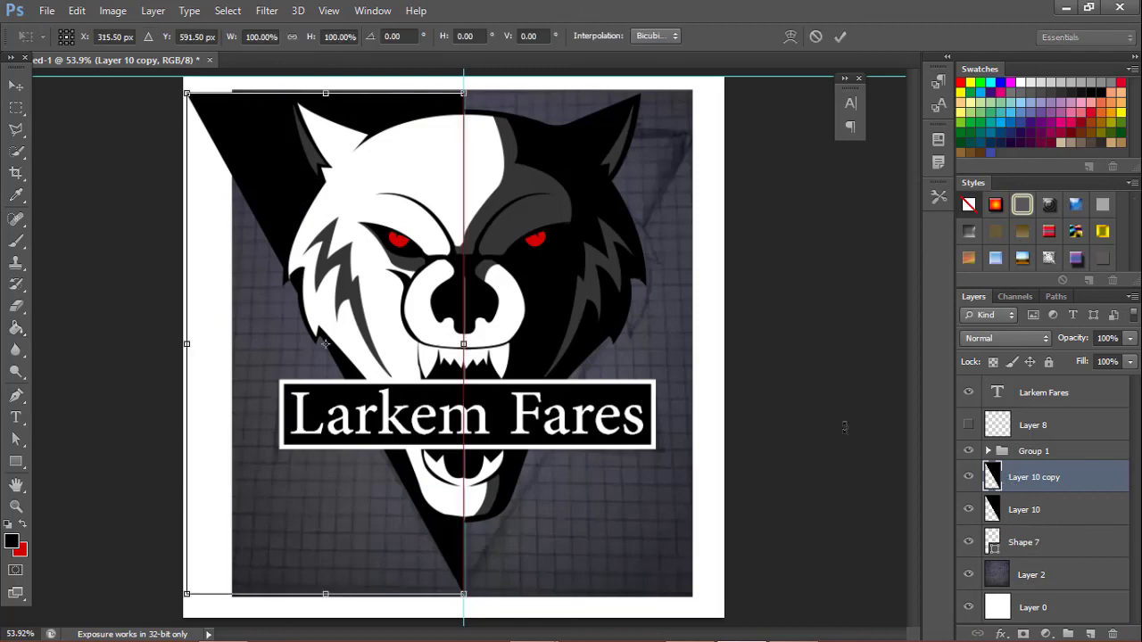
right_click(275, 155)
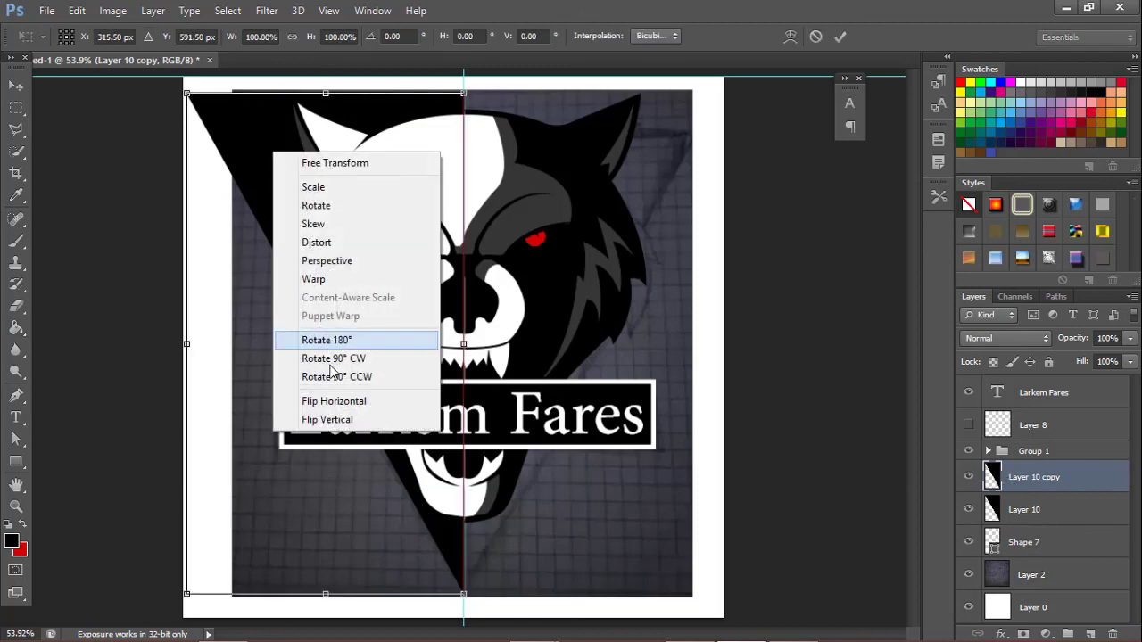
left_click(335, 401)
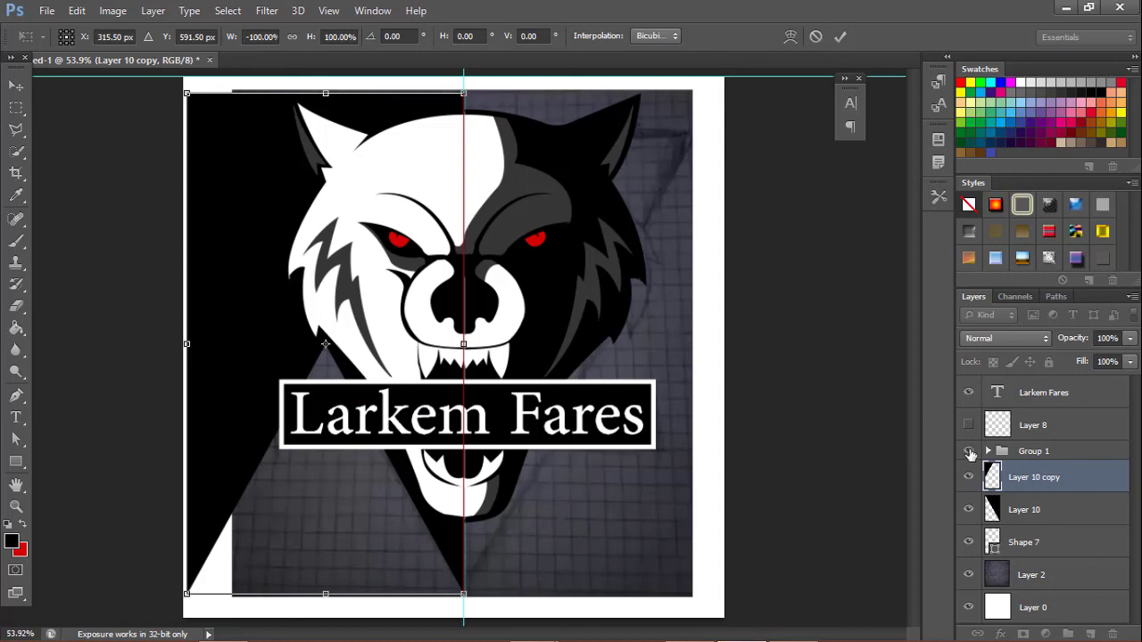
key("Return")
key("g")
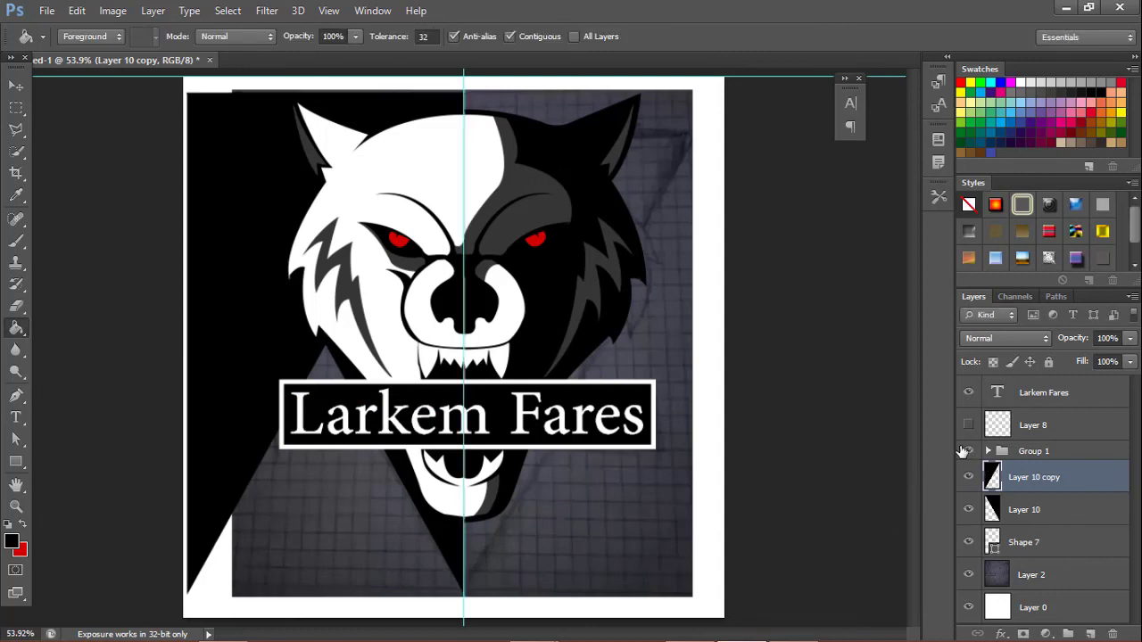
Hide the grey background so the triangle sits on white, then re-show wolf and title
left_click(967, 450)
left_click(967, 392)
key("v")
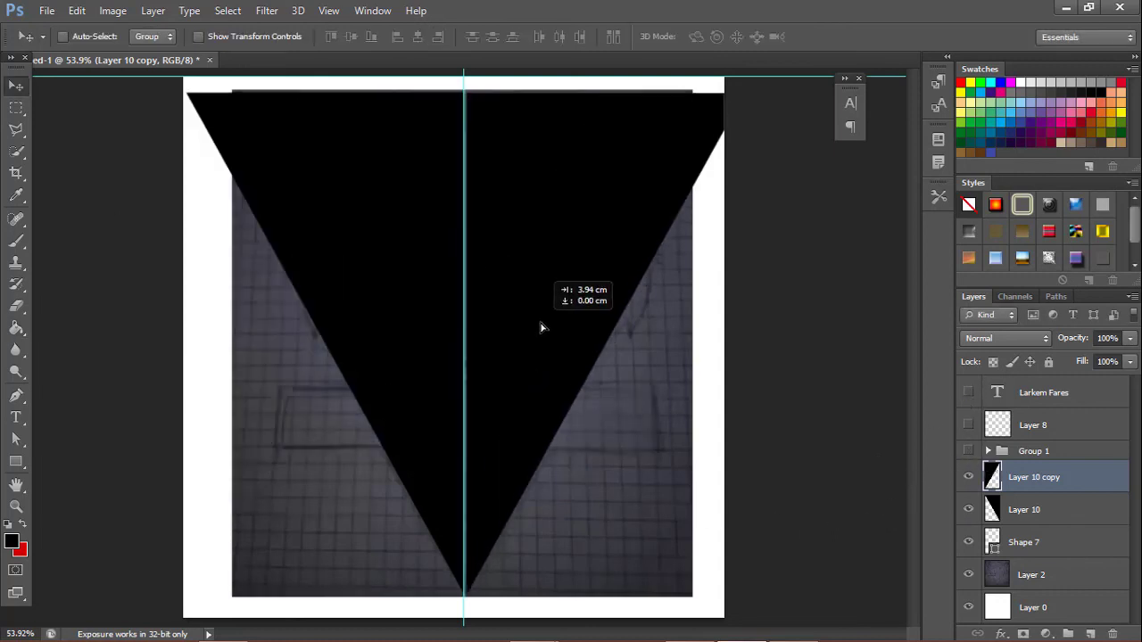
left_click(967, 574)
key("ctrl+1")
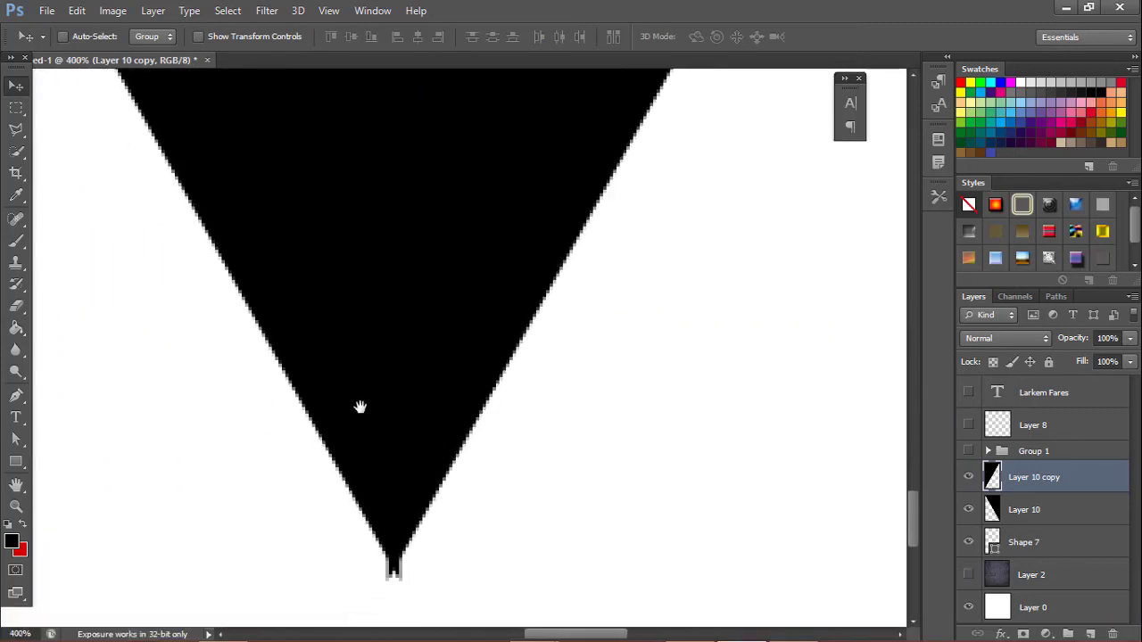
key("ctrl+0")
left_click(967, 450)
left_click(968, 392)
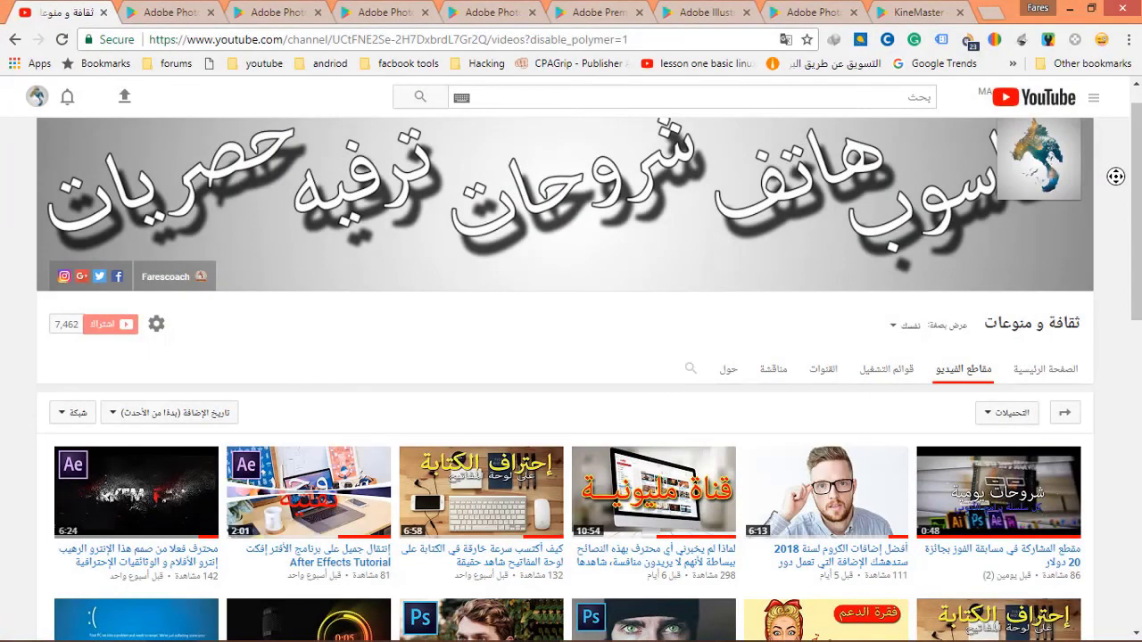
Scroll down the YouTube channel's Videos page to view its recent uploads
scroll(1115, 177, "down", 1)
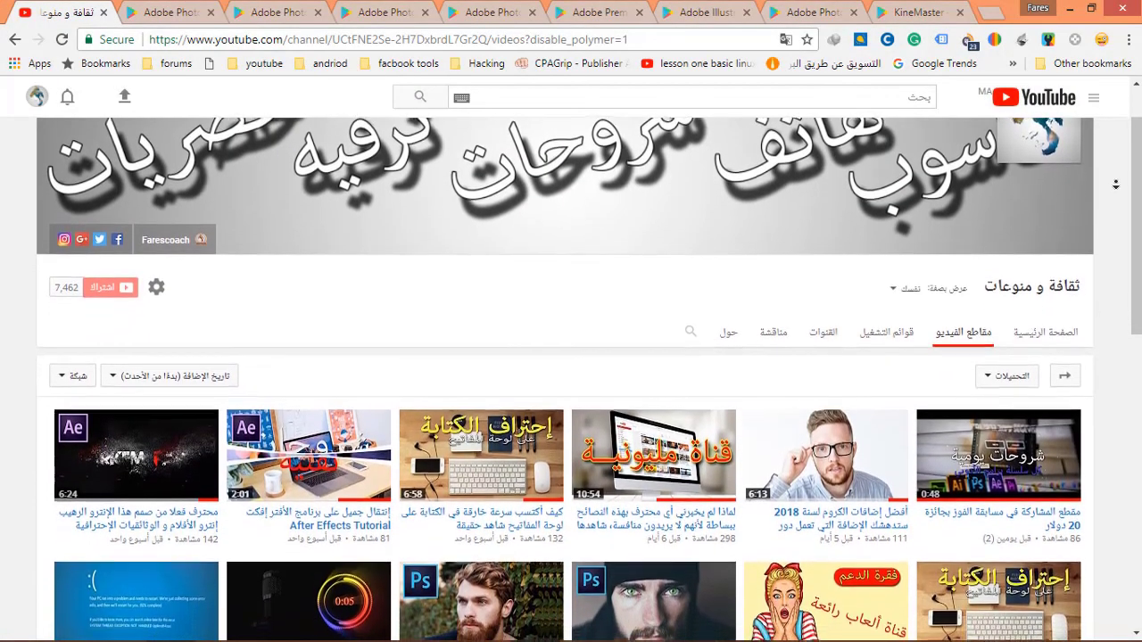